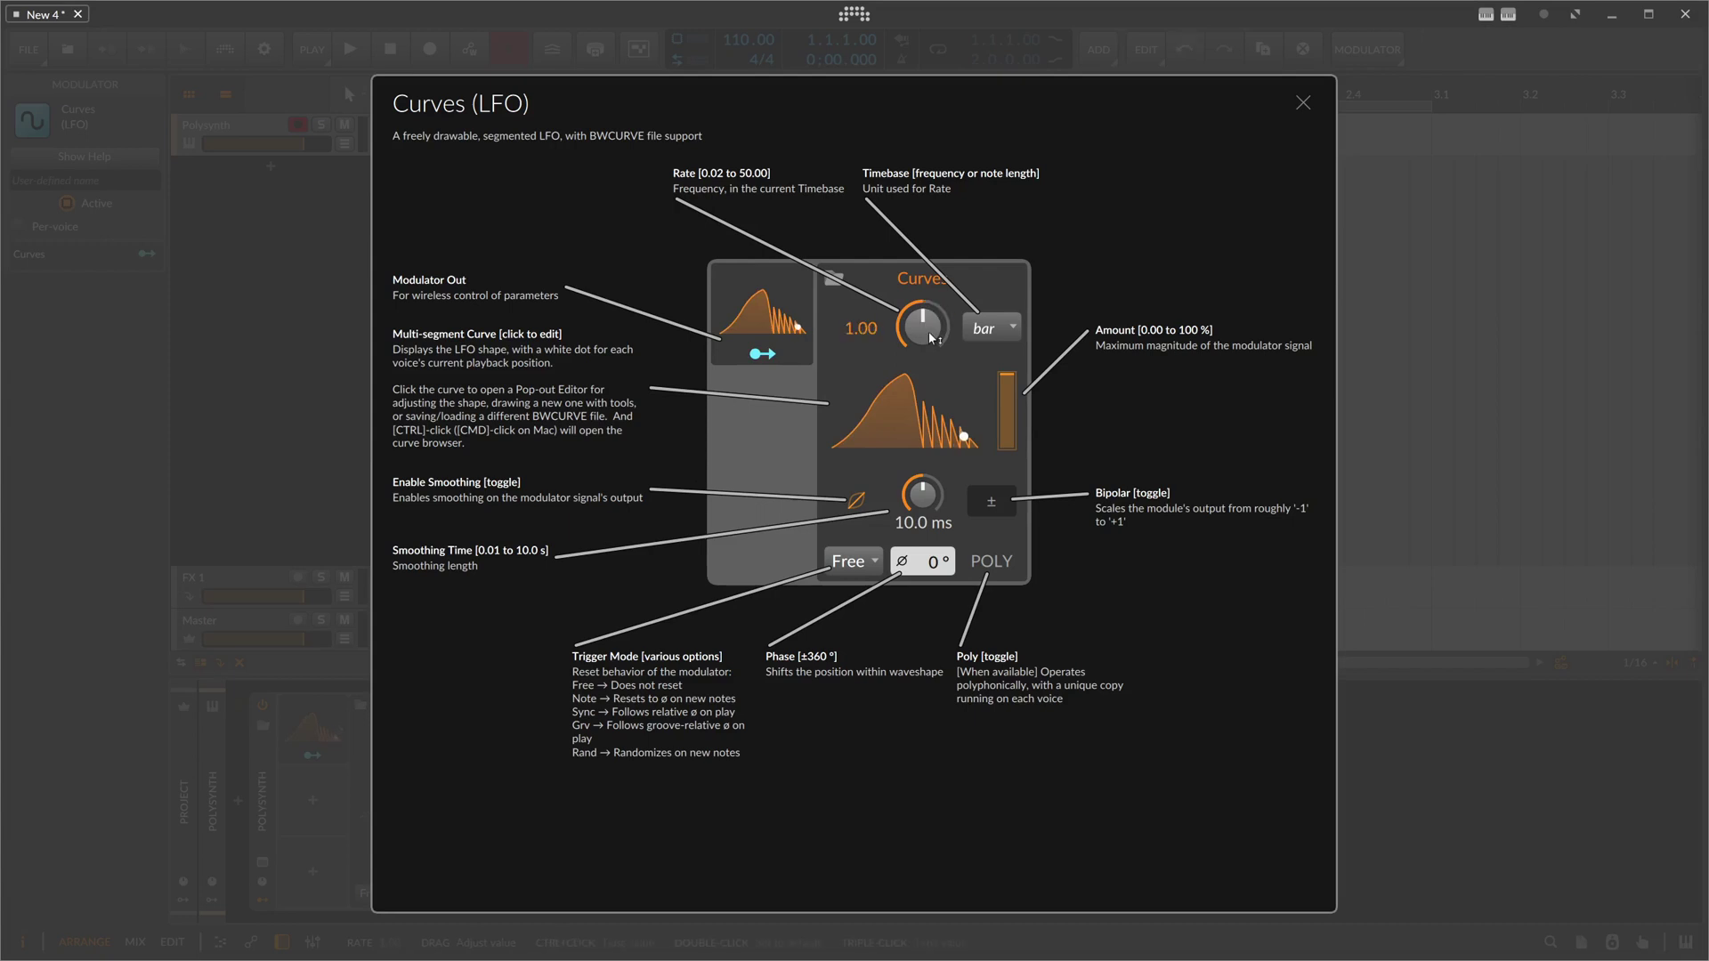
Step: Try Hertz and Kilohertz LFO timebases and a 50.00 rate, then return to 1.00 per bar
left_click(990, 336)
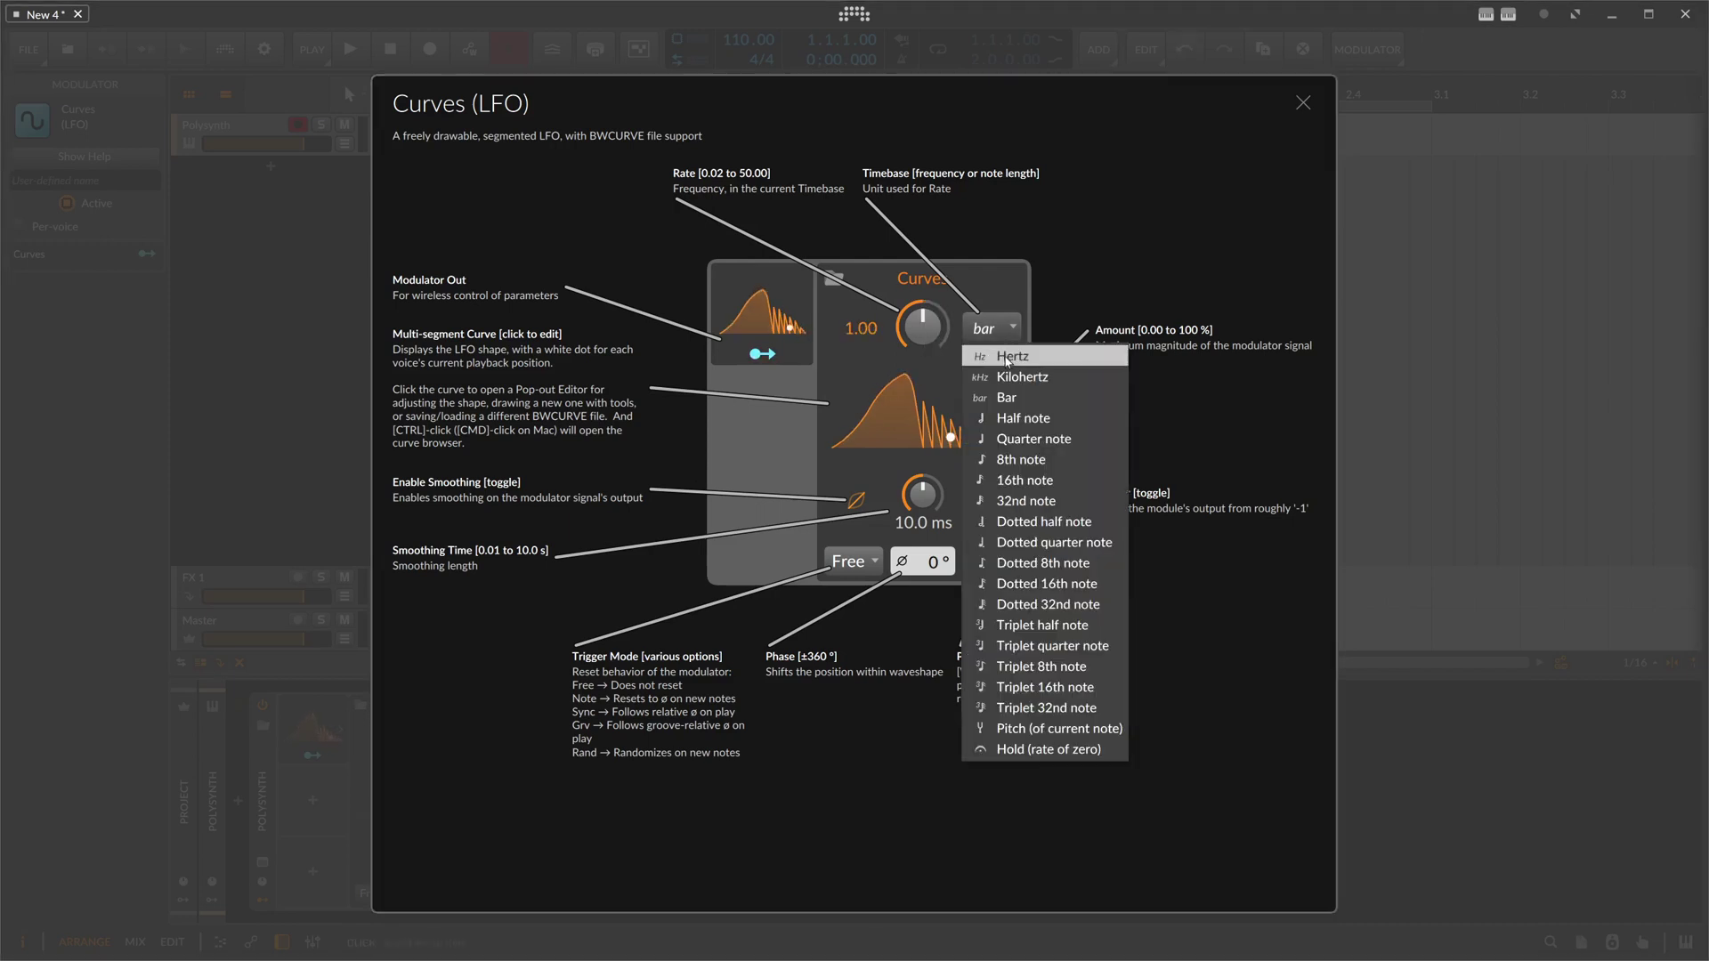
left_click(1008, 358)
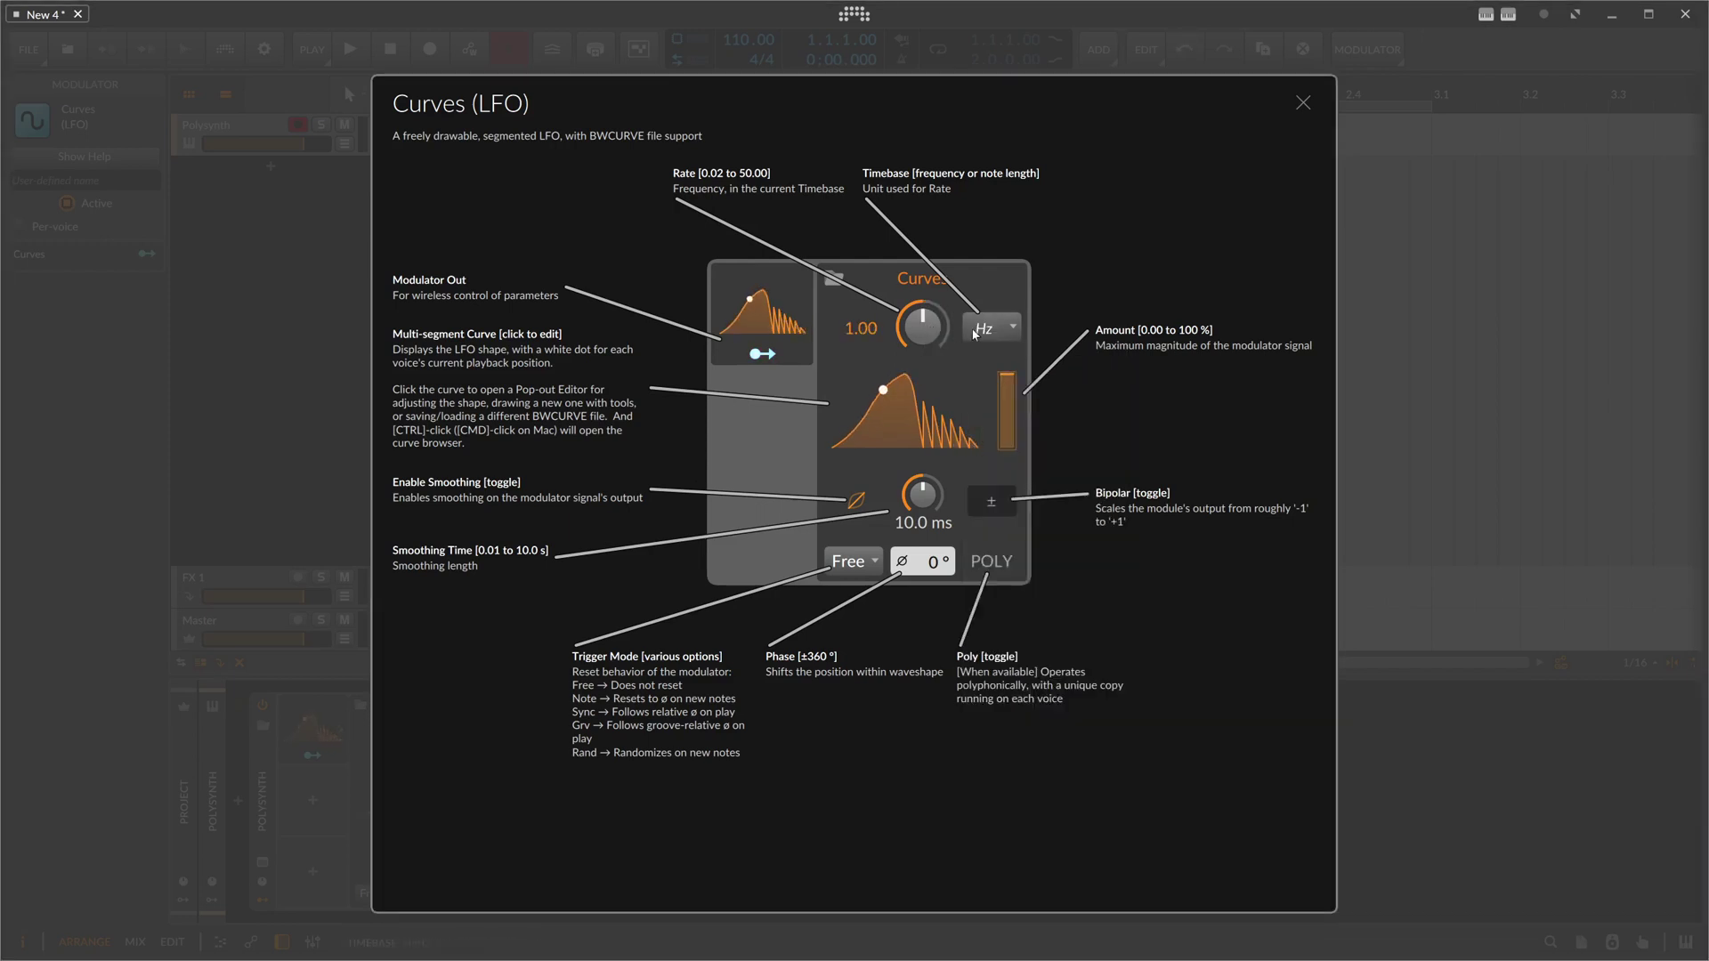
left_click(987, 328)
left_click(1011, 378)
mouse_move(888, 329)
left_mouse_down()
mouse_move(888, 294)
mouse_move(888, 329)
left_mouse_up()
double_click(926, 335)
left_click(979, 334)
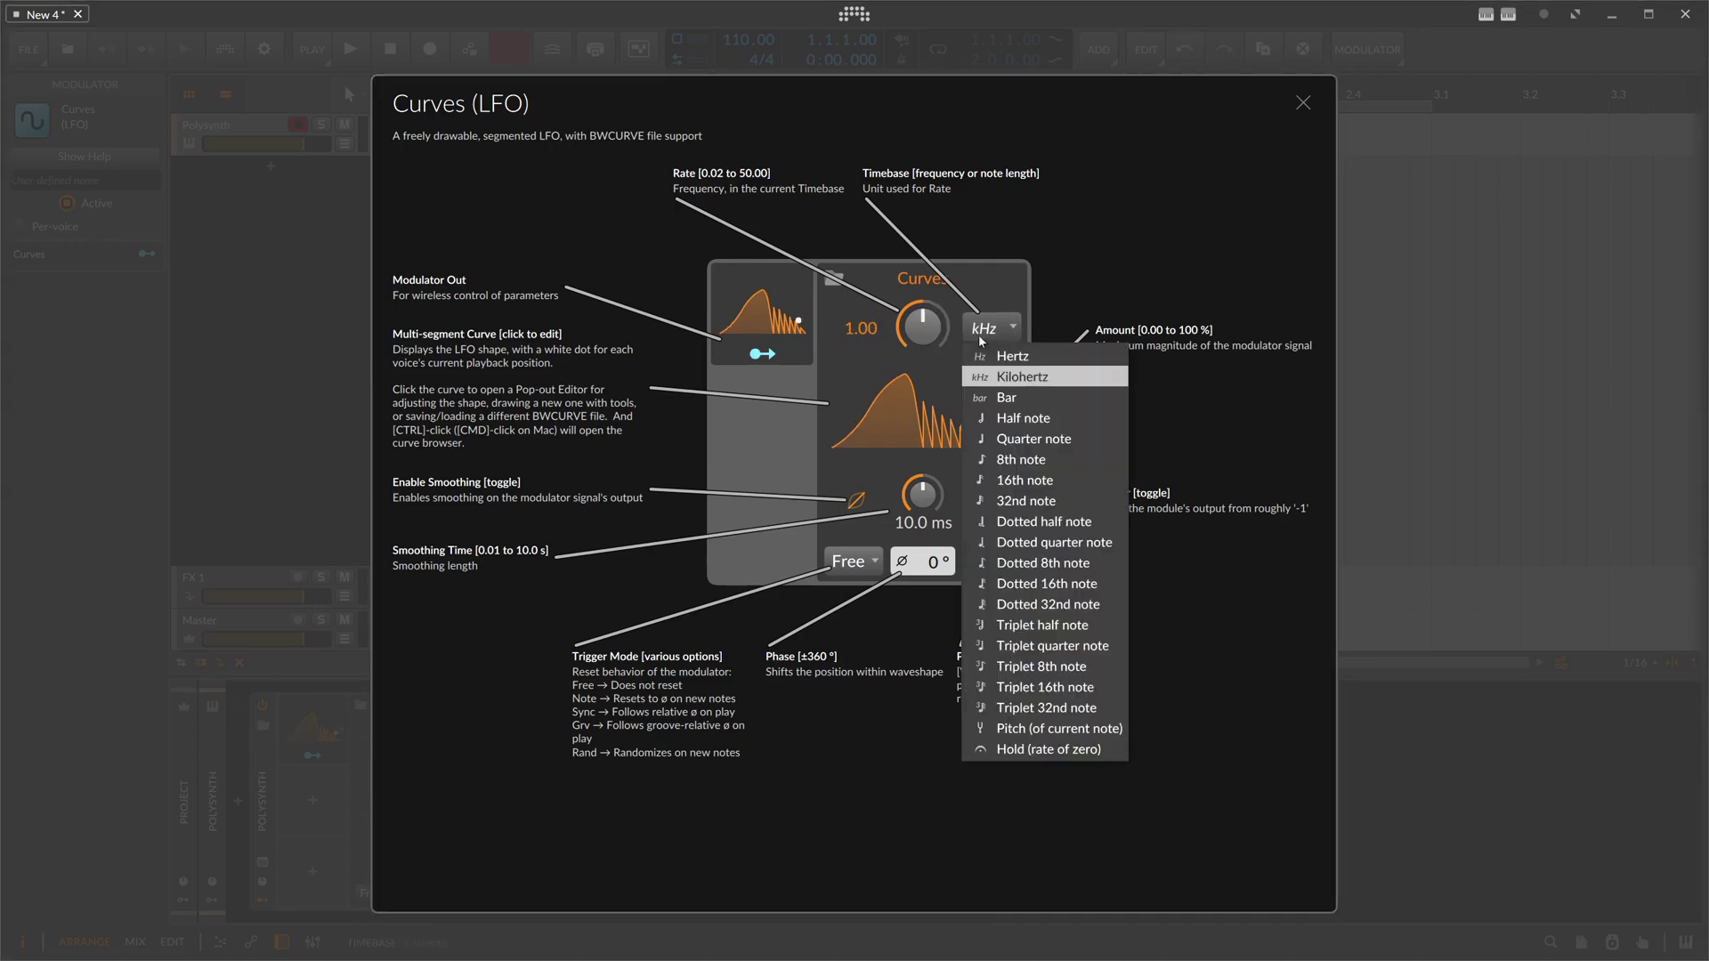
left_click(981, 398)
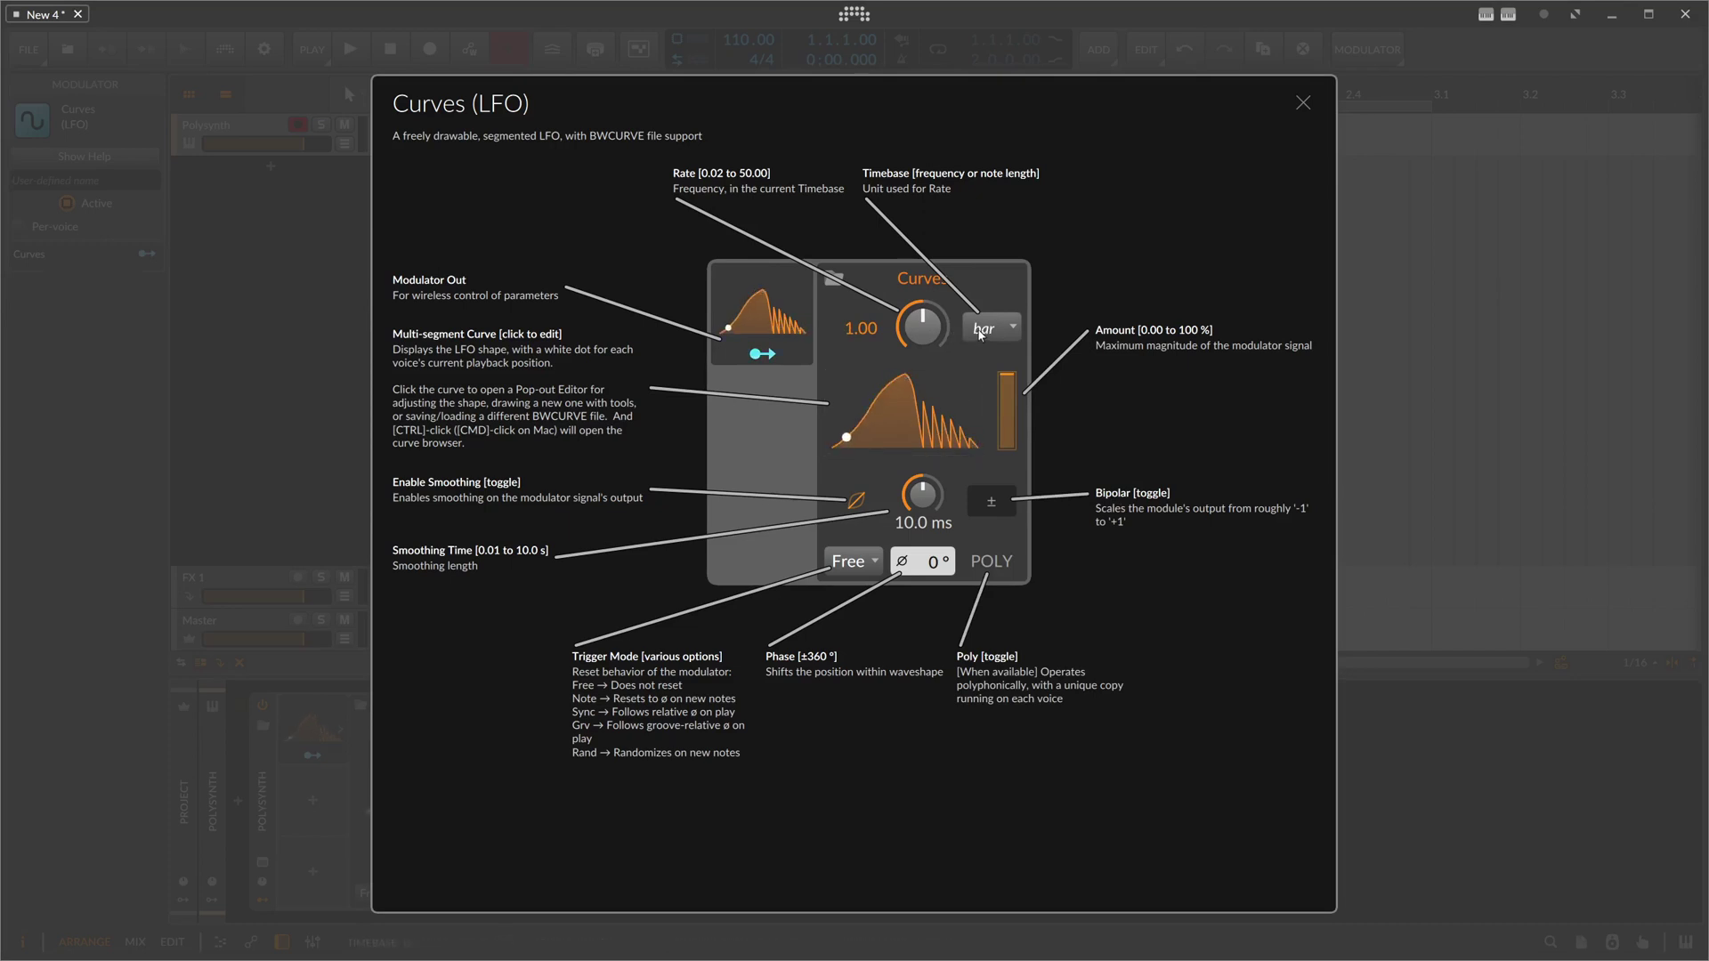
Step: Enter an LFO rate of 3.00, then reset it to the default 1.00
left_click(926, 331, "ctrl")
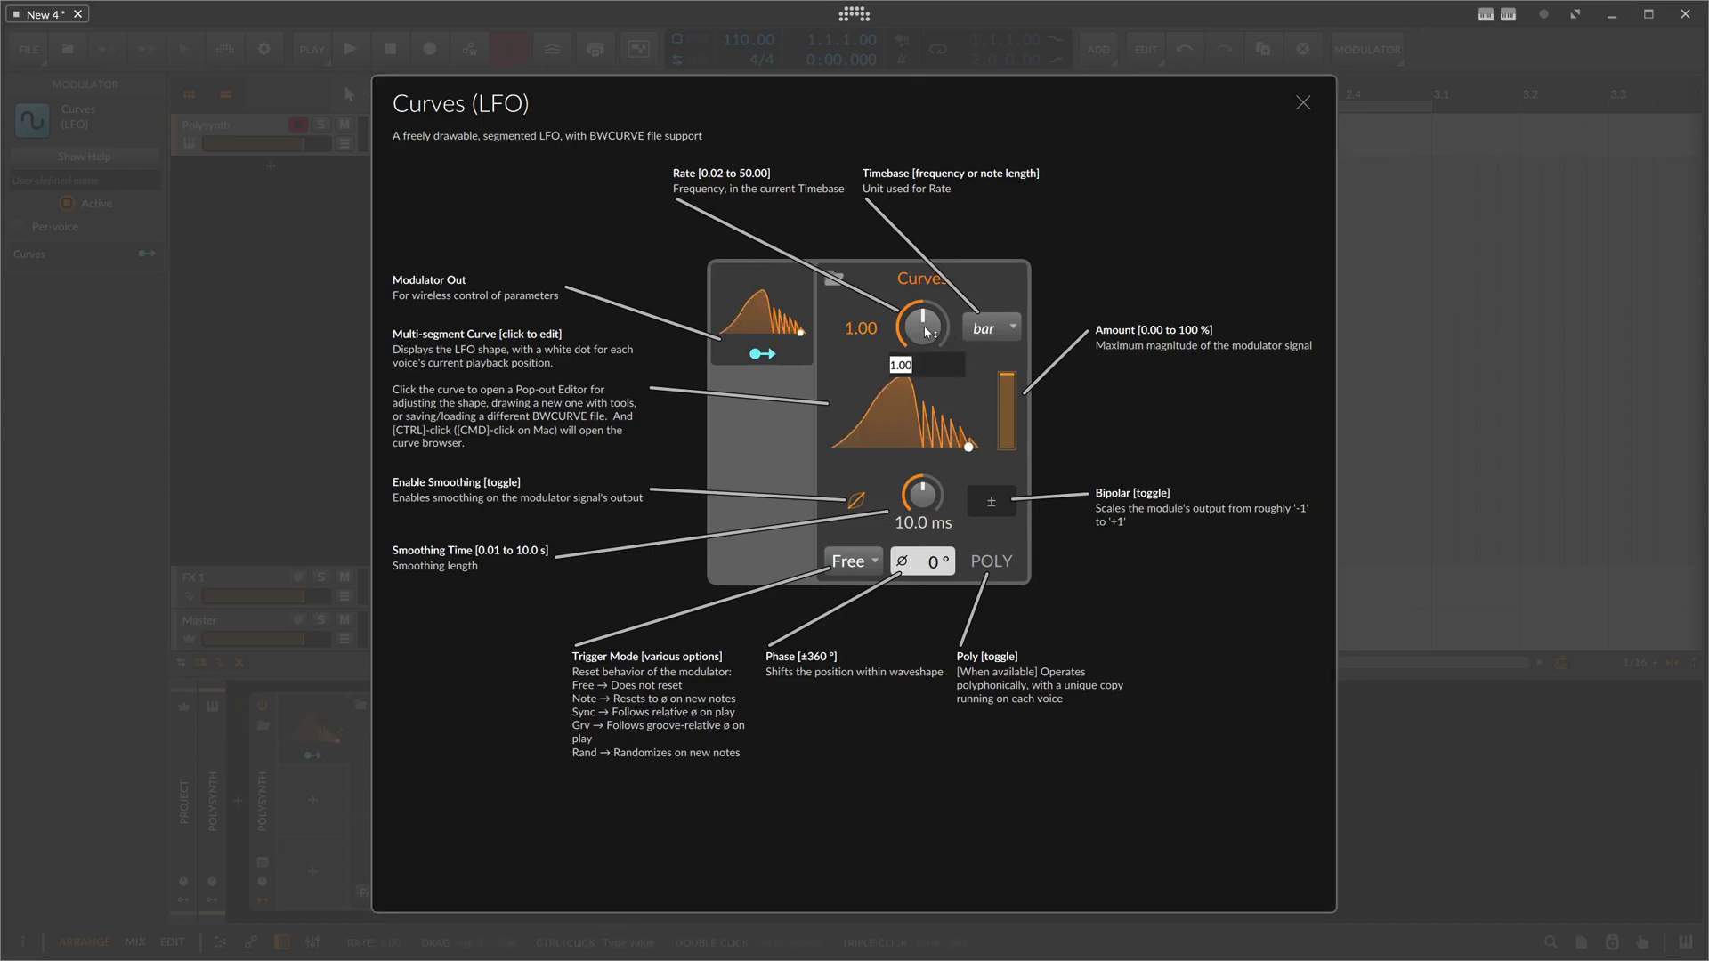
type("3")
key("Return")
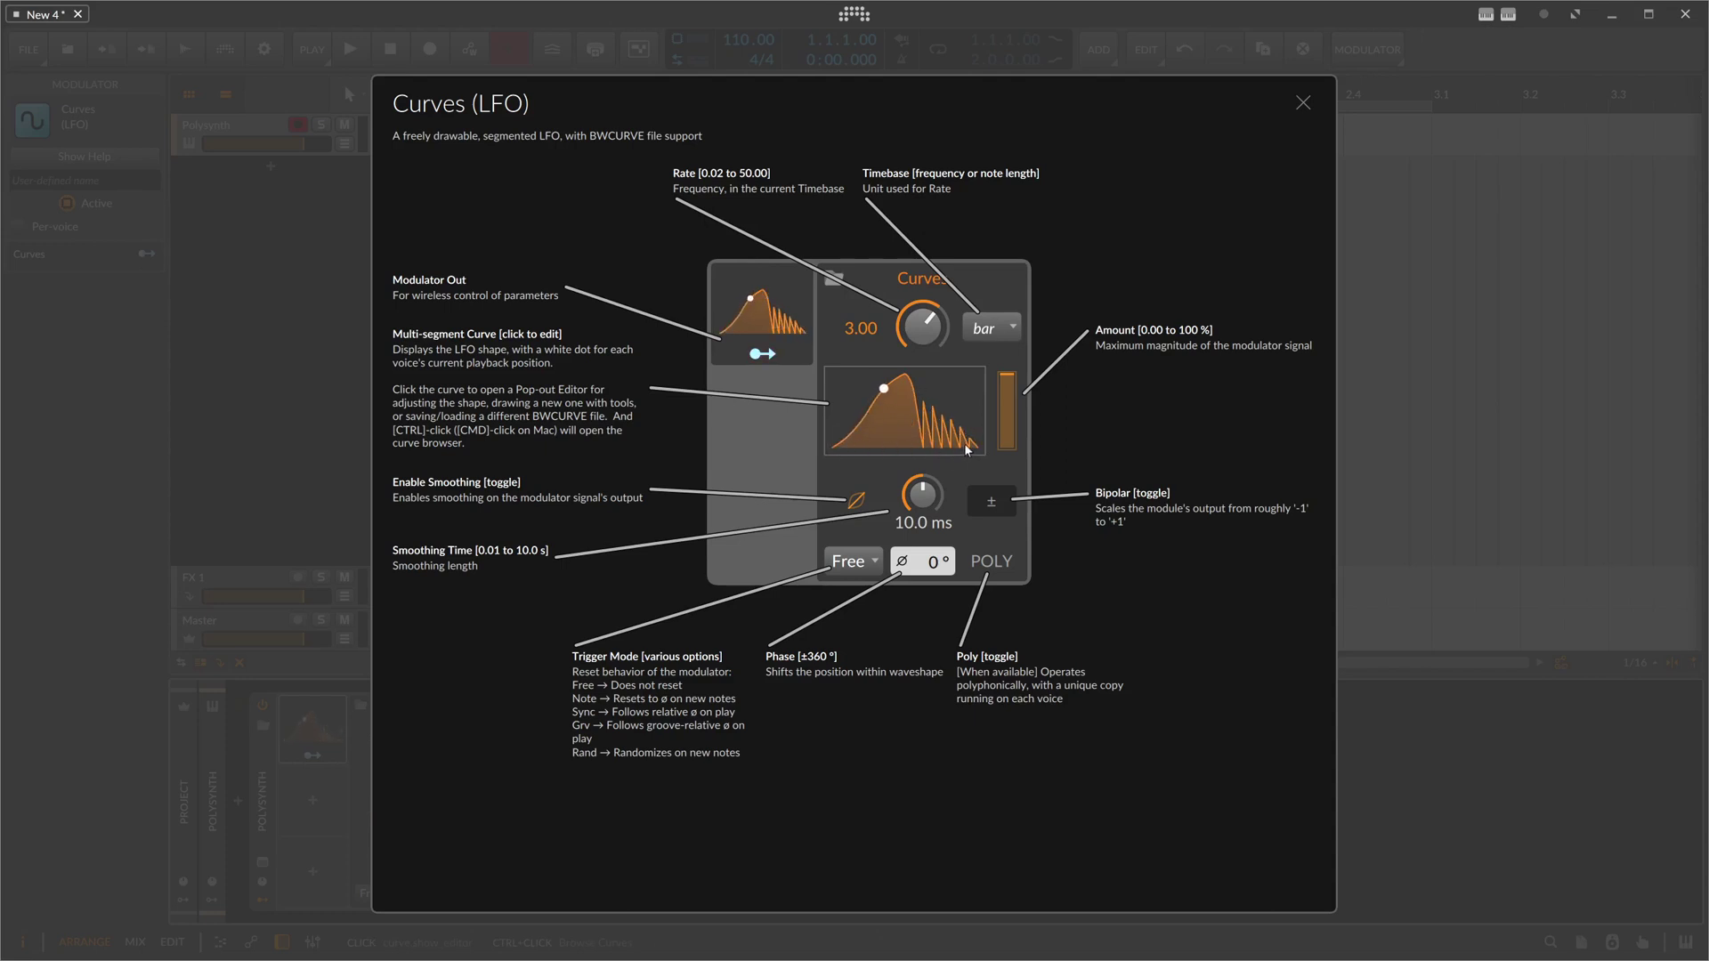
double_click(922, 326)
Step: Toggle output smoothing, lengthen smoothing time to about 386 ms, and make the LFO bipolar
left_click(858, 507)
left_click(857, 507)
left_click(858, 505)
left_click(858, 505)
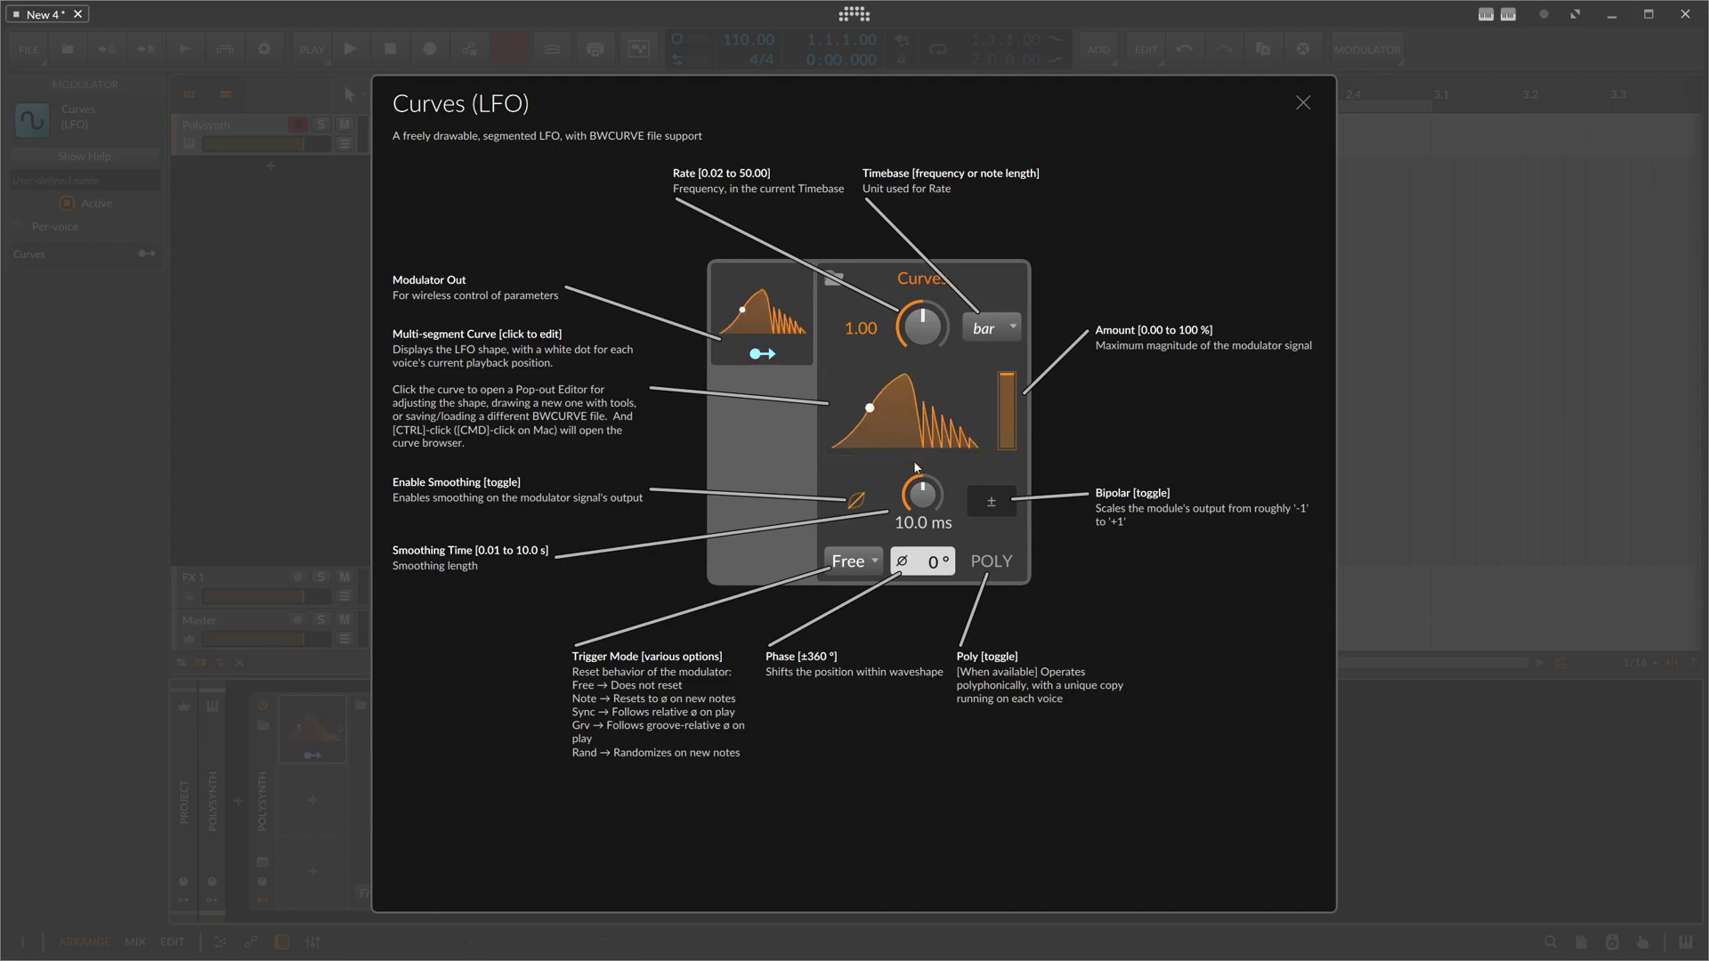
mouse_move(922, 495)
left_mouse_down()
mouse_move(922, 463)
mouse_move(931, 500)
left_mouse_up()
left_click(992, 508)
left_click(853, 563)
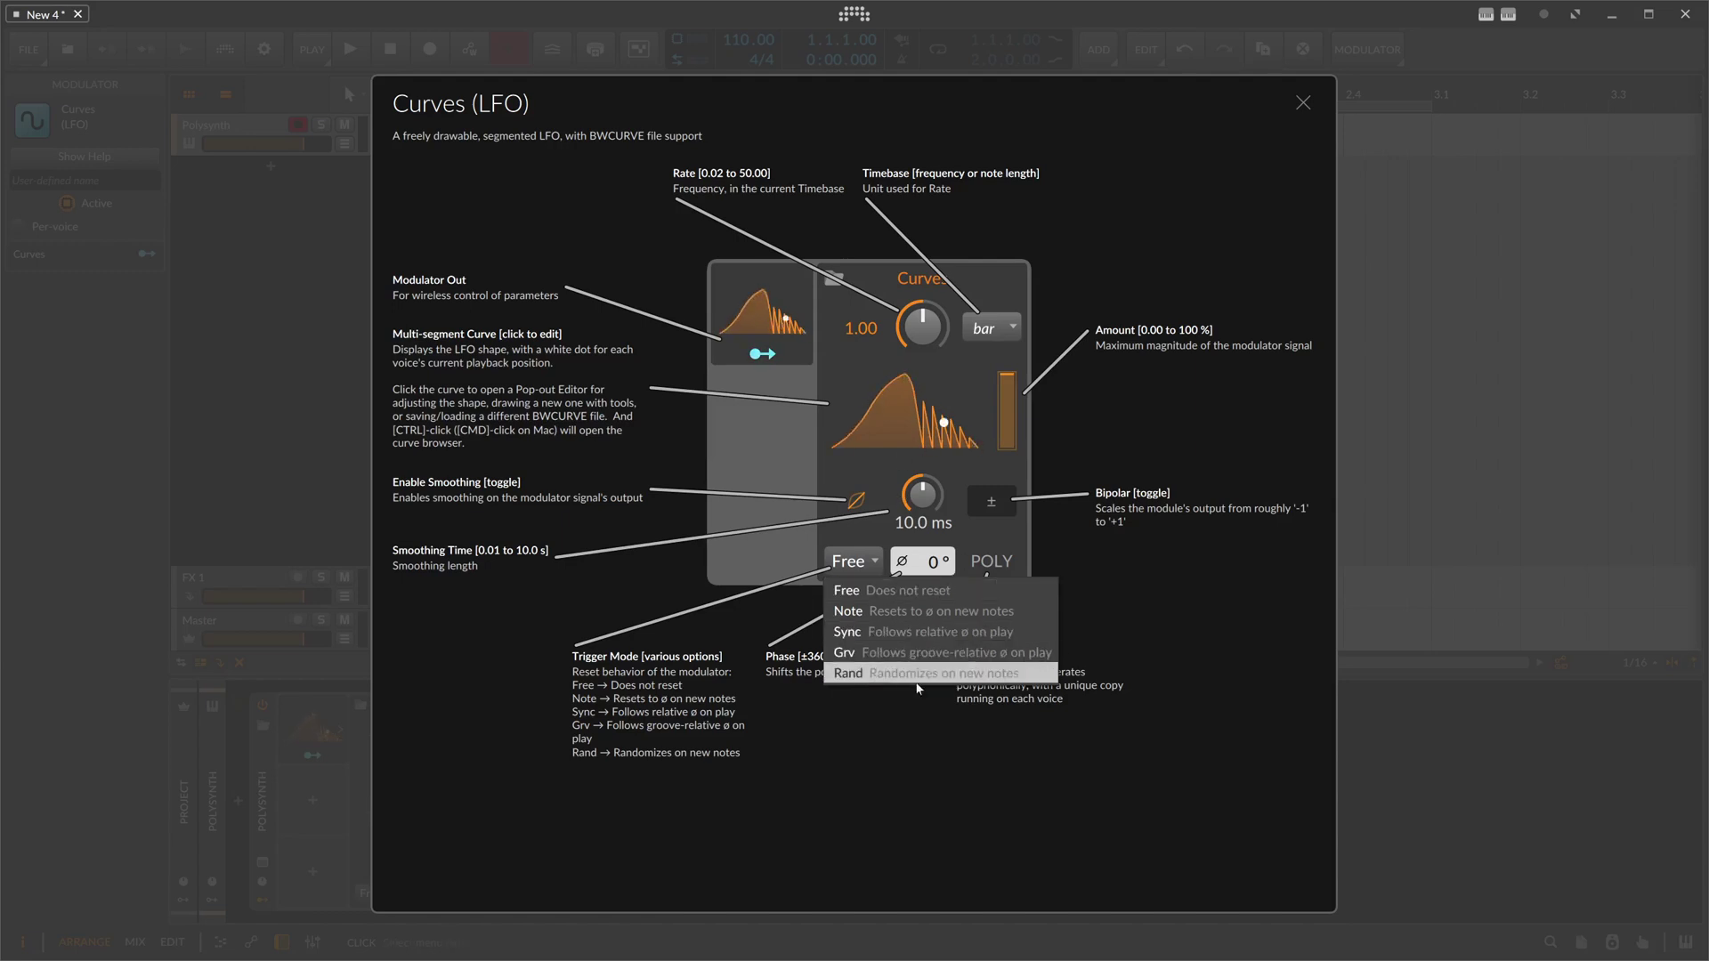
Step: Keep the Free trigger mode, run the LFO polyphonically per voice, and try a 19° phase
left_click(987, 480)
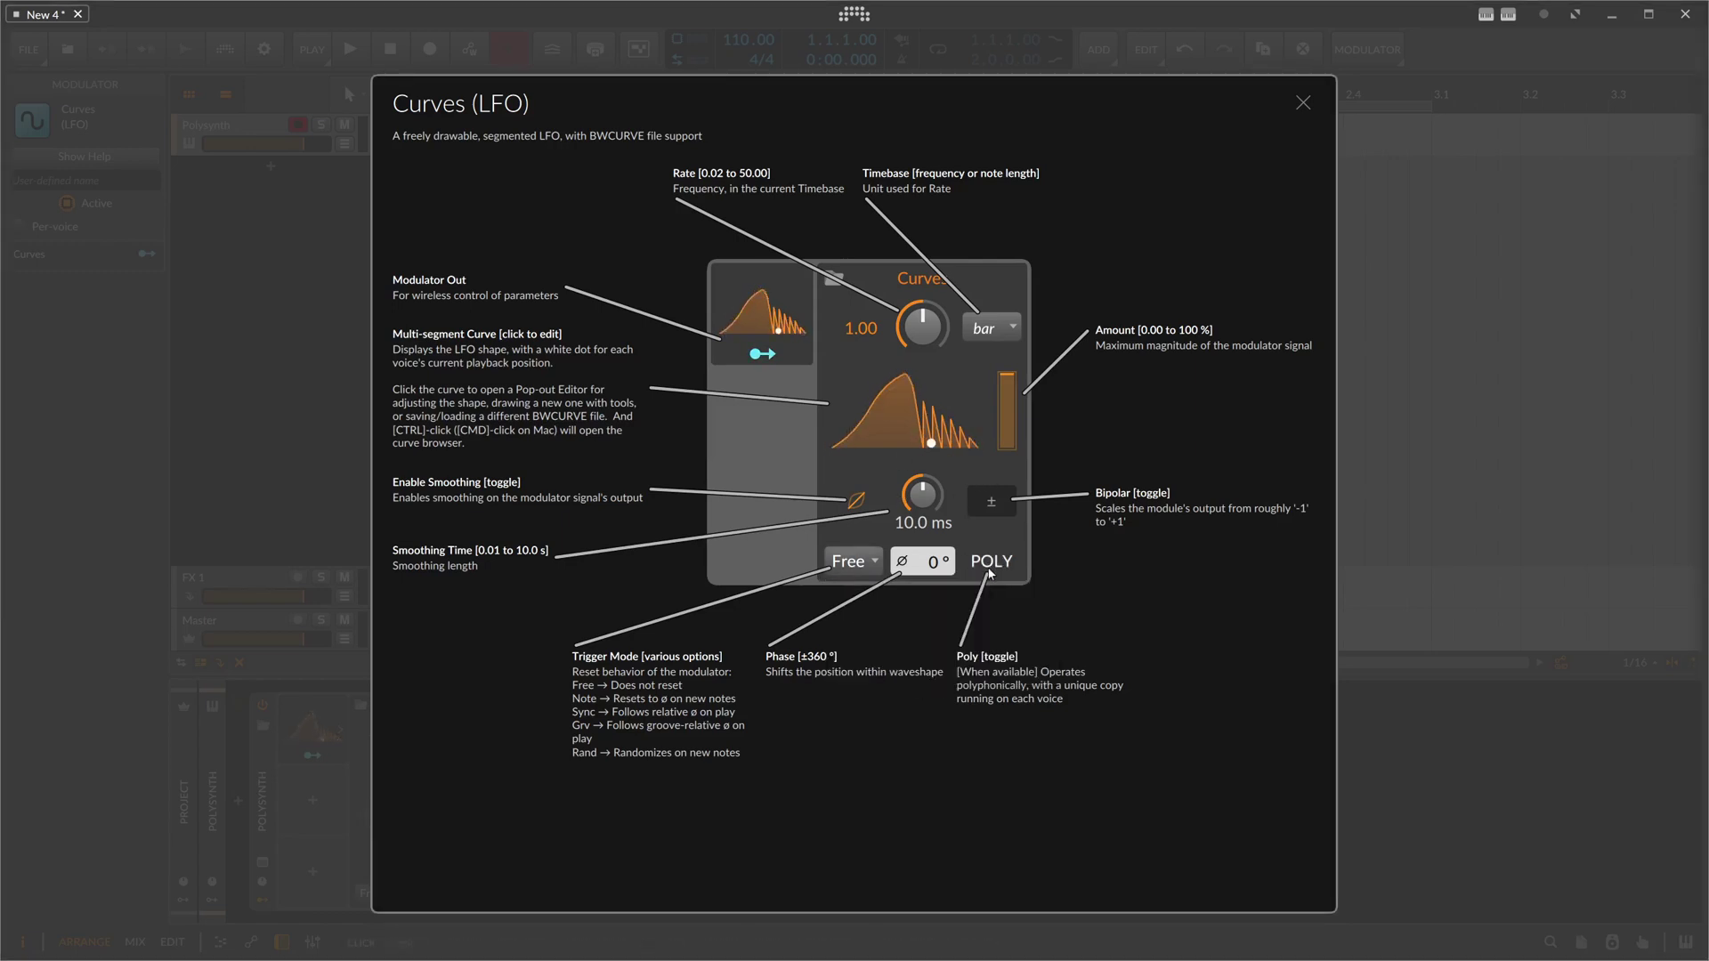
left_click(990, 563)
mouse_move(926, 560)
left_mouse_down()
mouse_move(925, 458)
mouse_move(926, 561)
left_mouse_up()
Step: Set the timebase to Hold, try phases of 135° and 239°, then reset phase to 0°
left_click(988, 329)
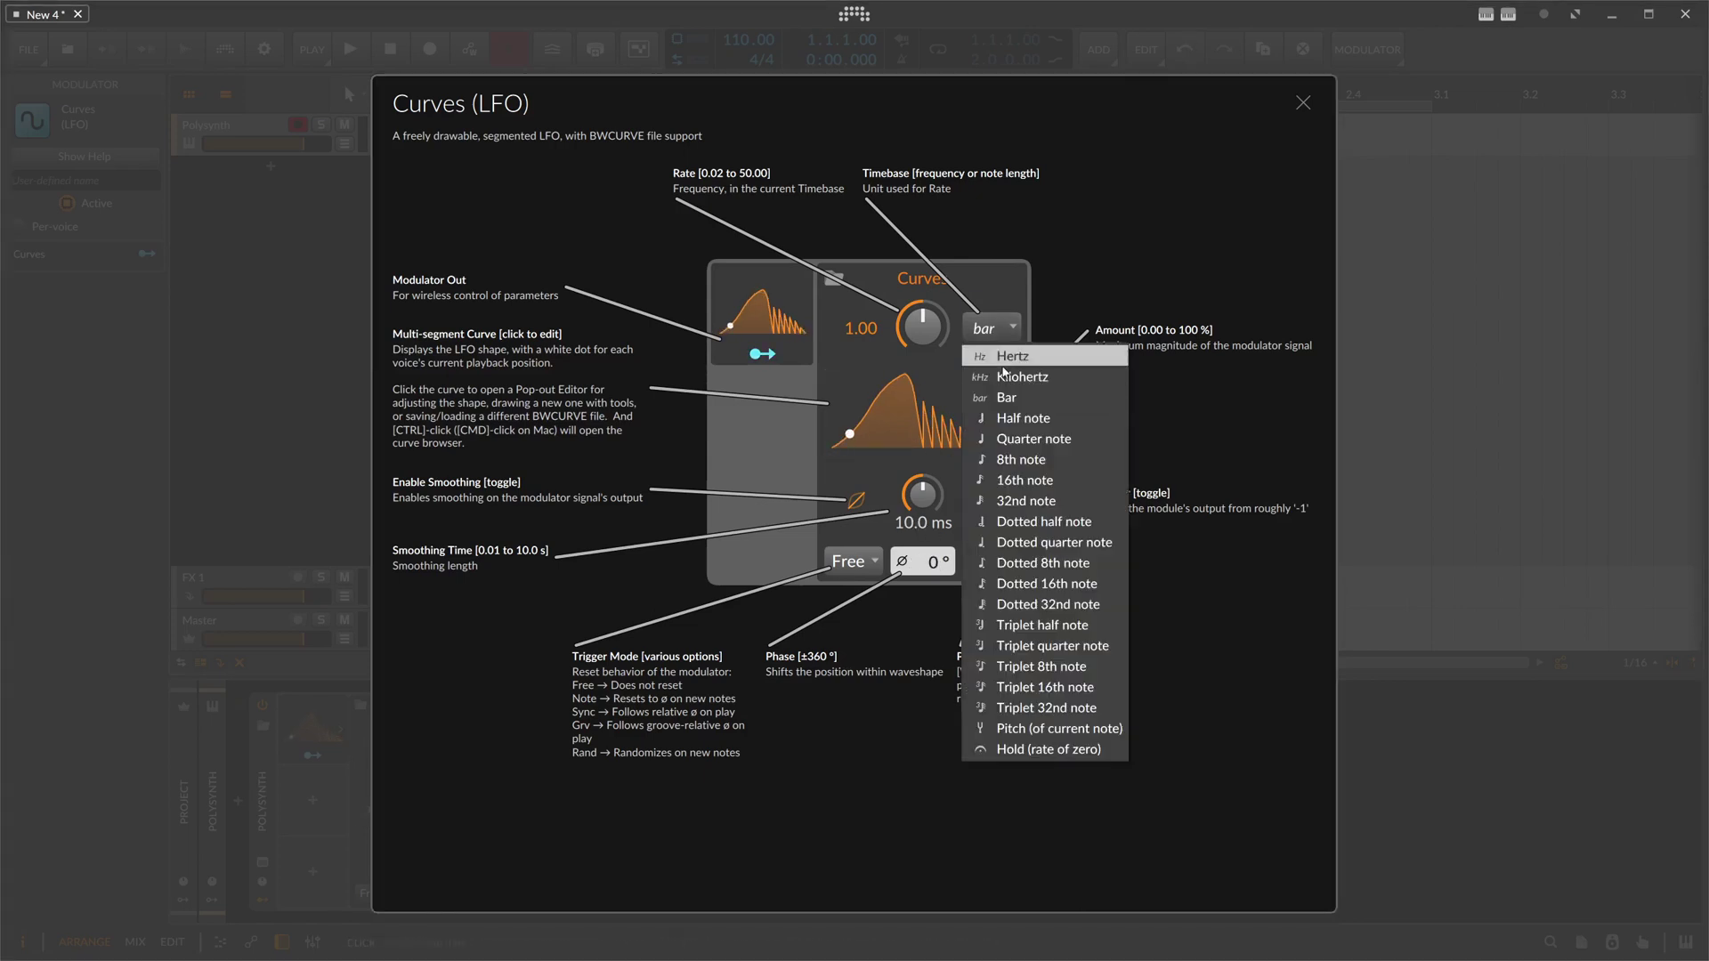
left_click(1028, 748)
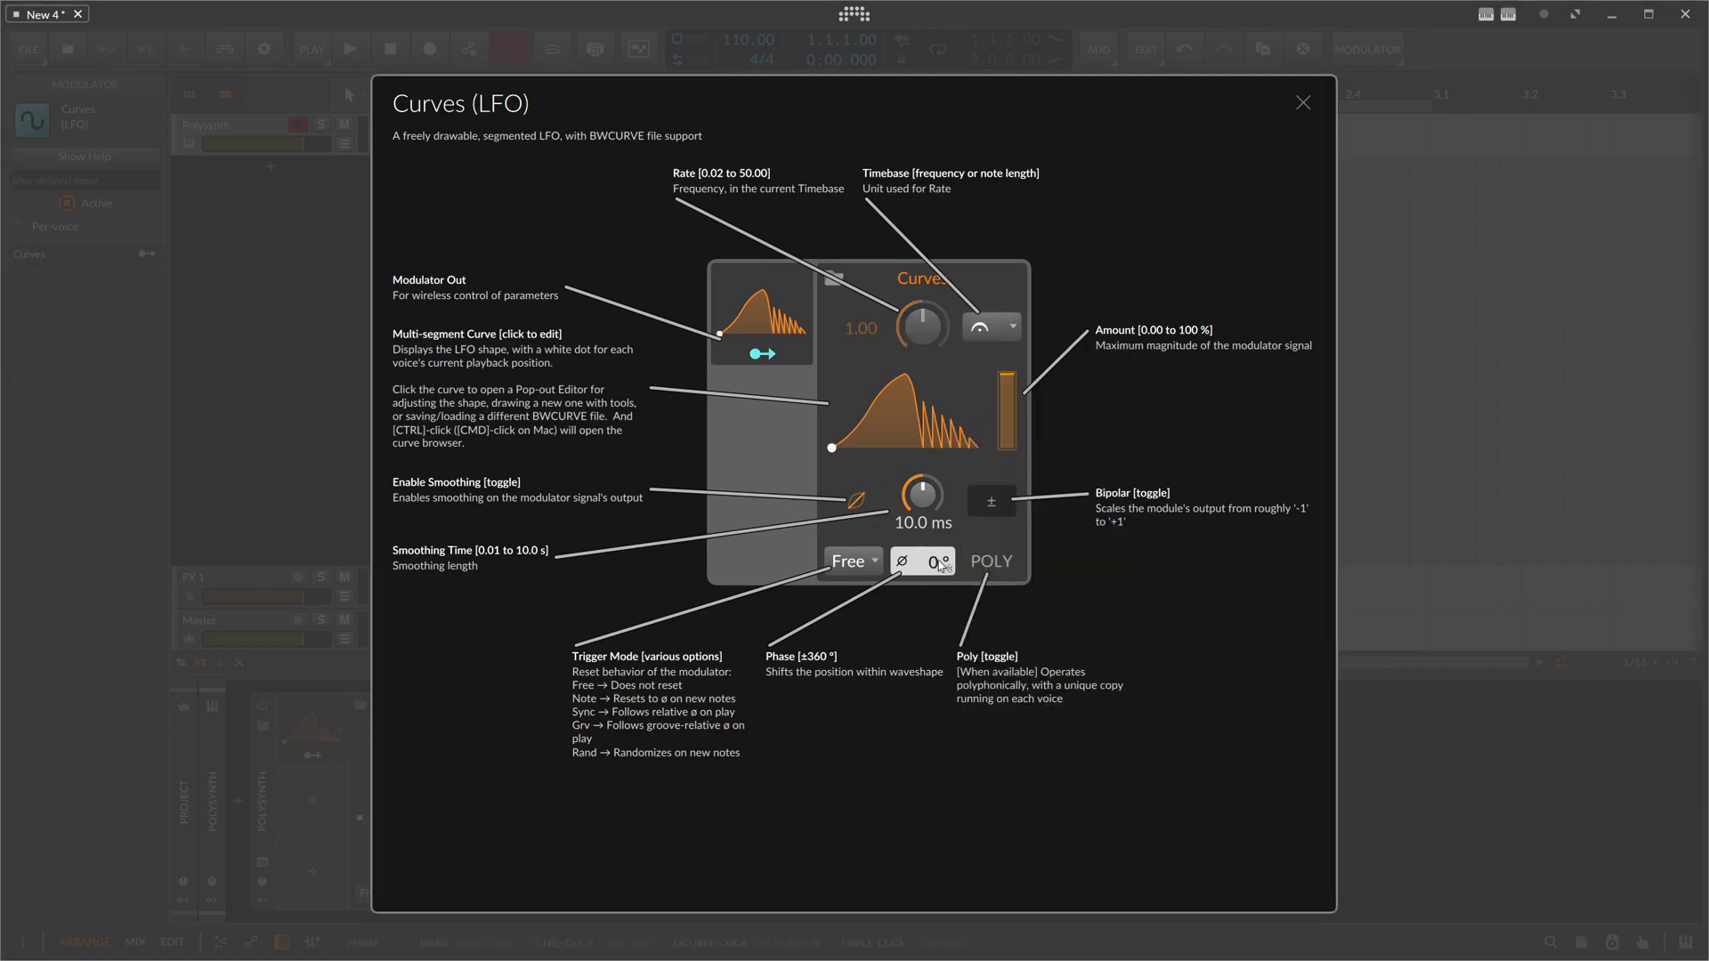
left_click_drag(941, 566, 931, 446)
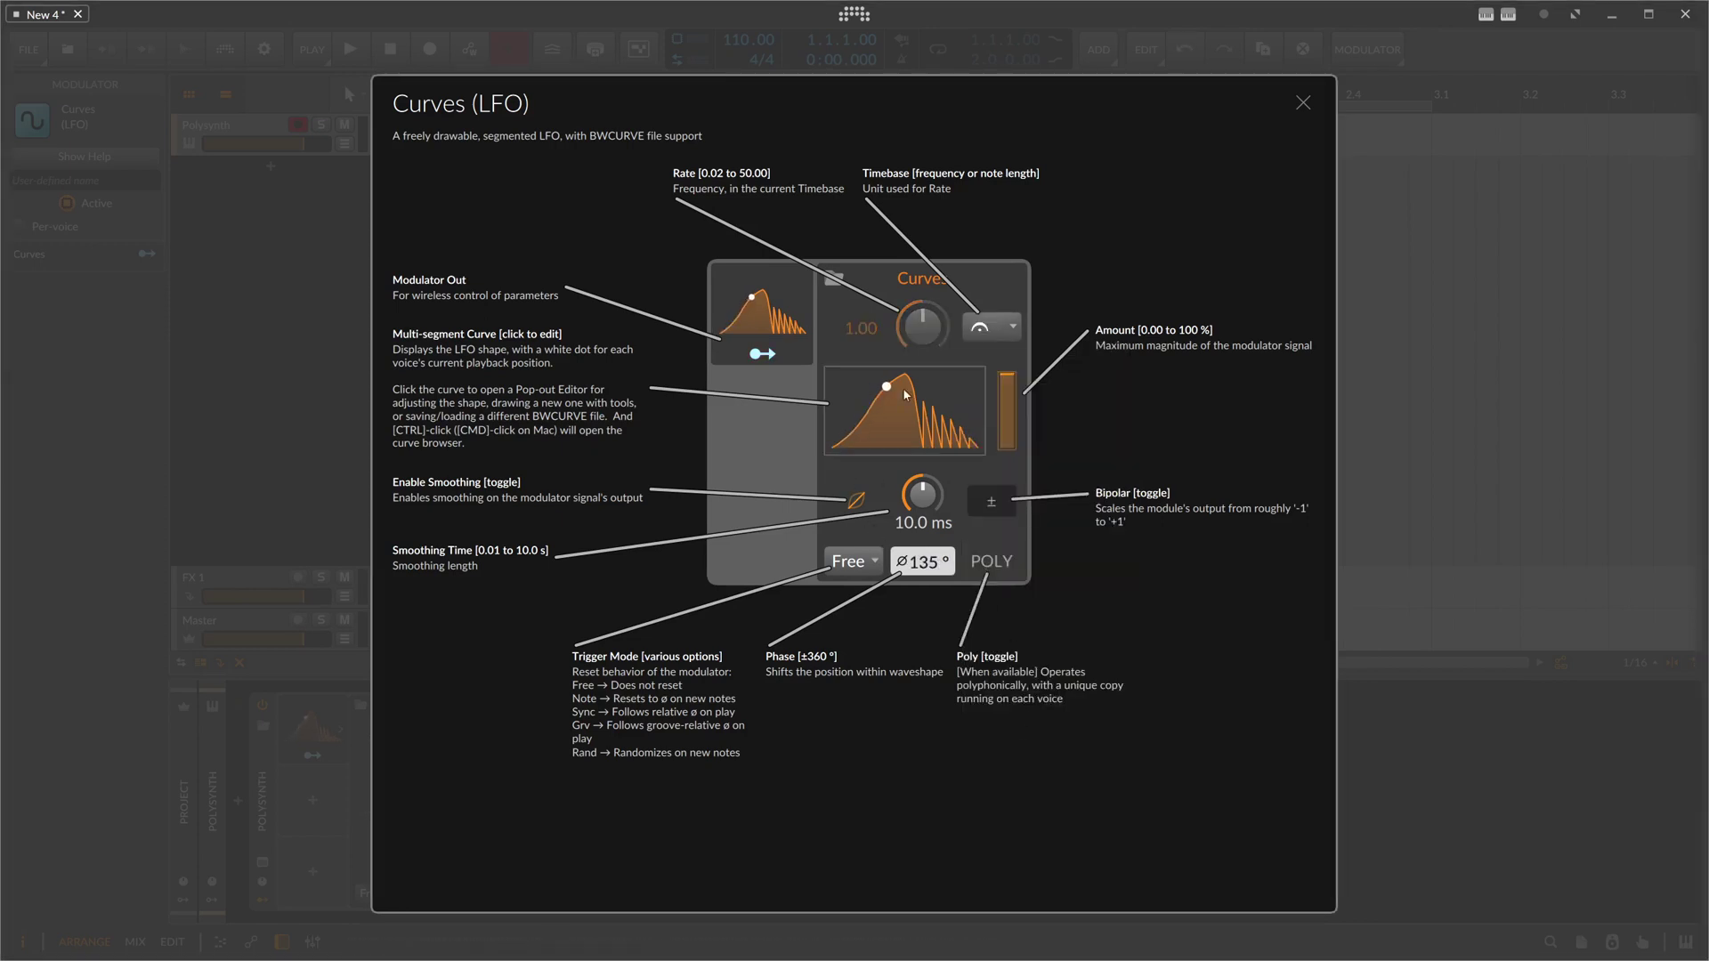
left_click_drag(943, 559, 880, 596)
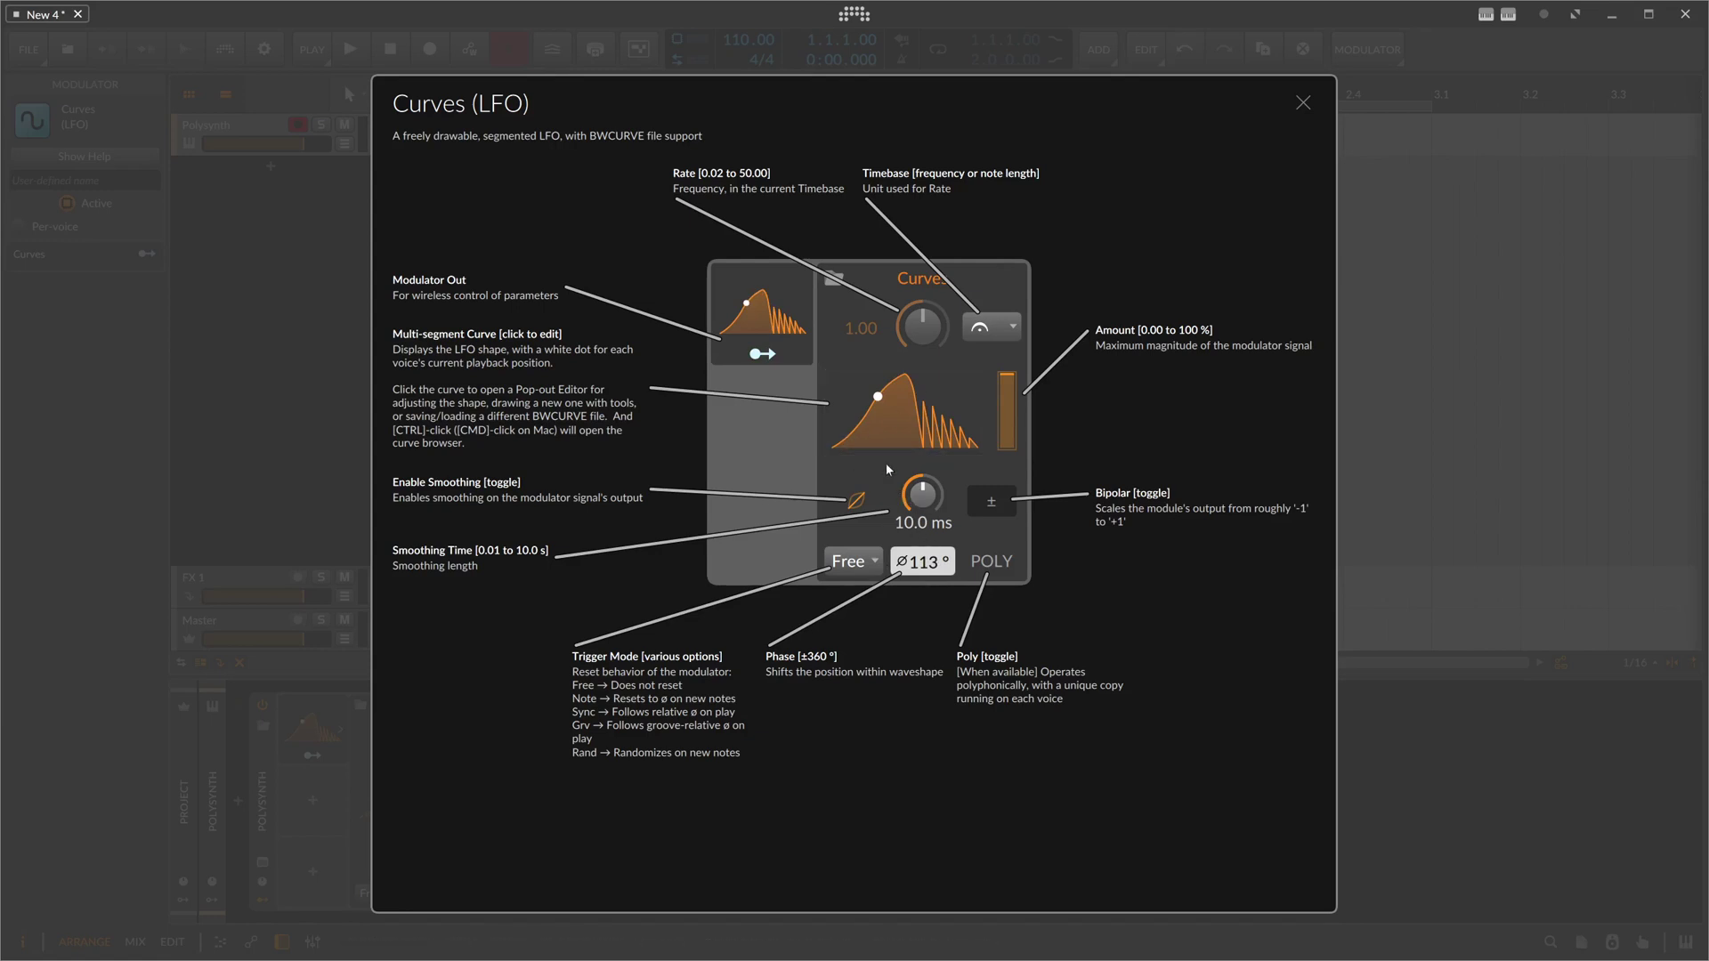
double_click(932, 566)
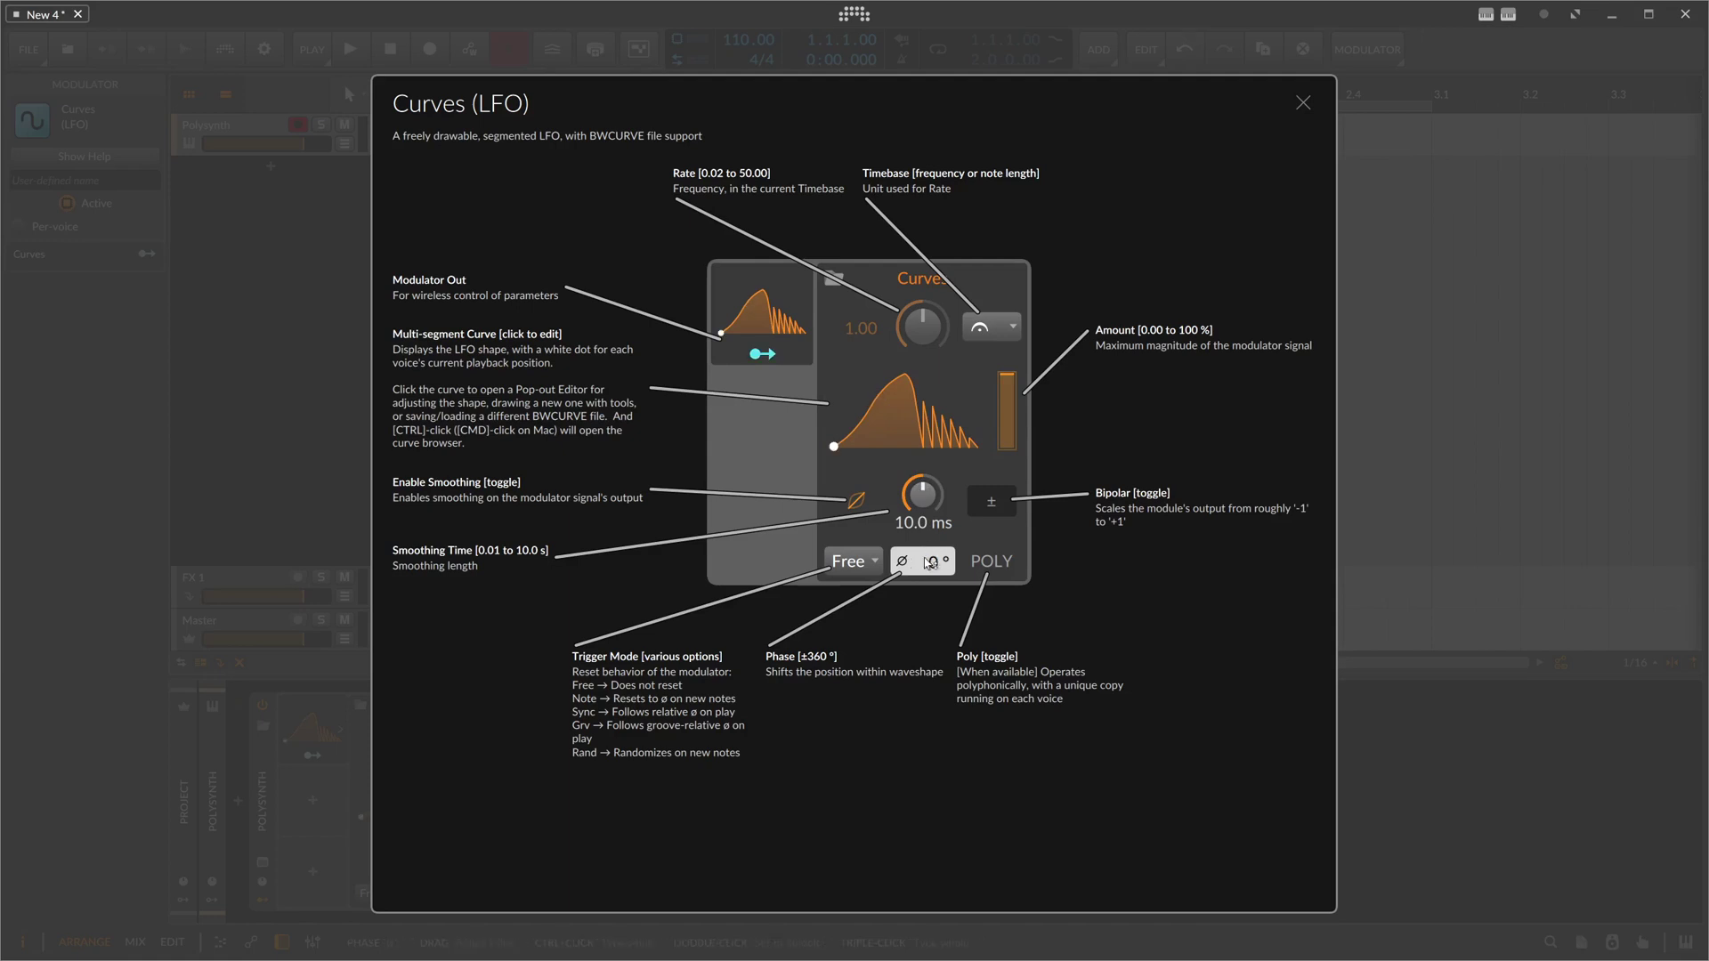
Step: Return the LFO timebase to Bar and close the Curves help overlay
left_click(984, 329)
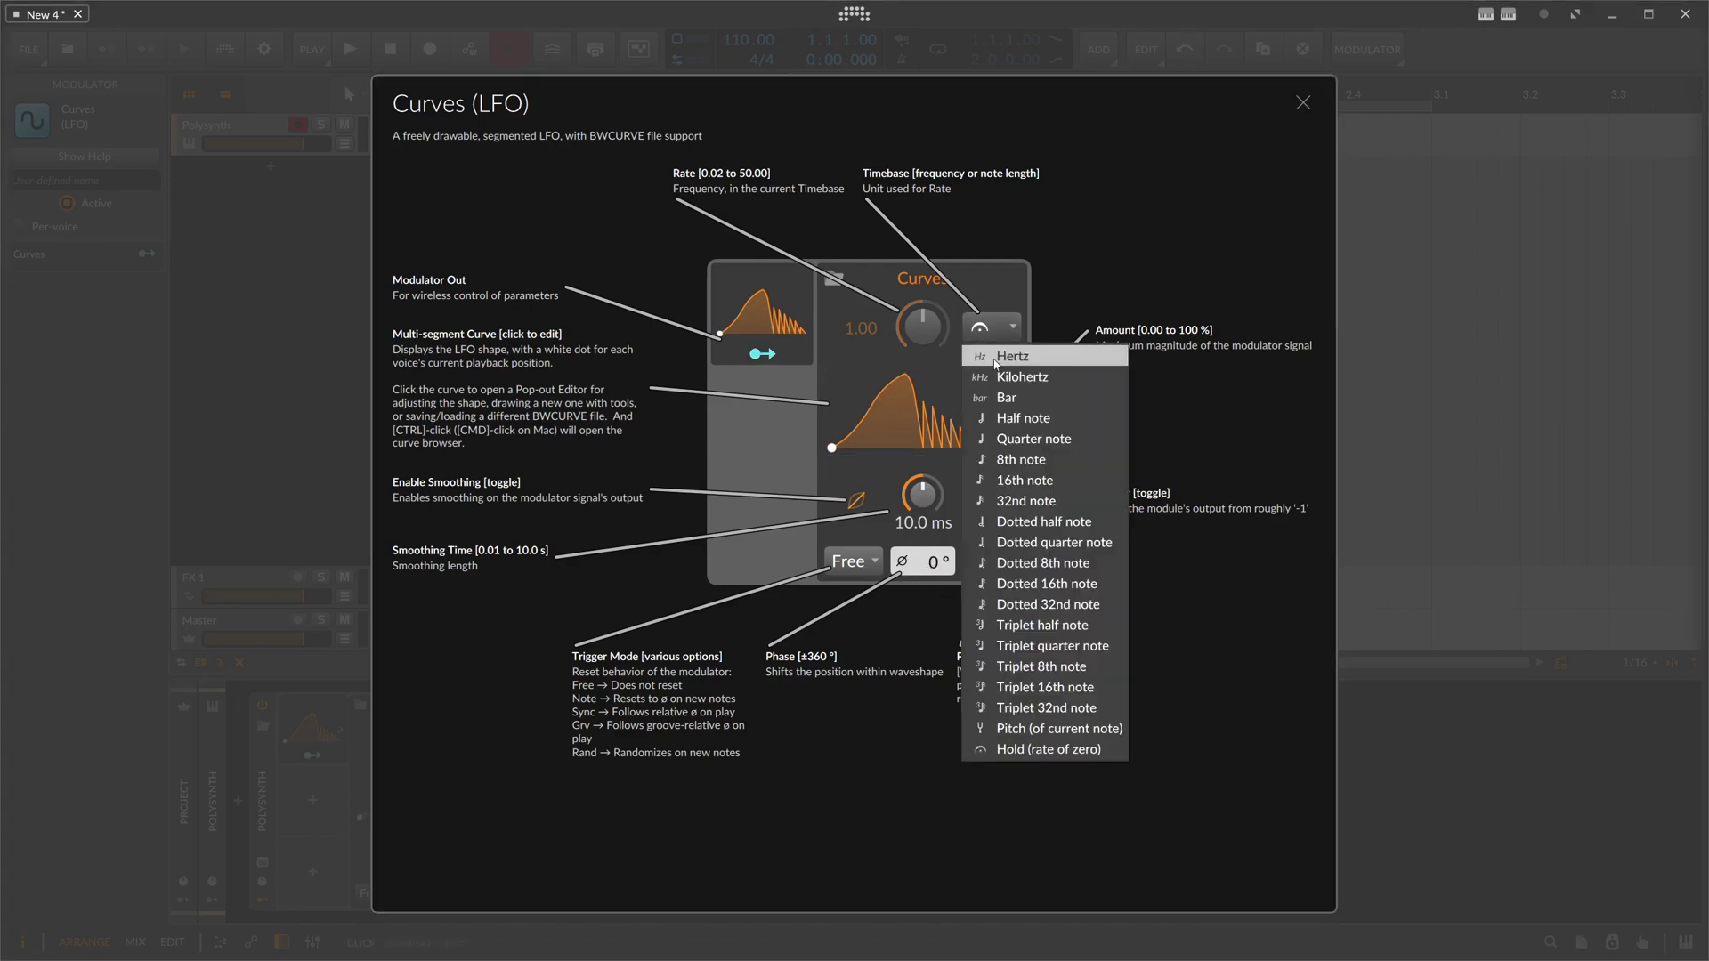
left_click(1018, 396)
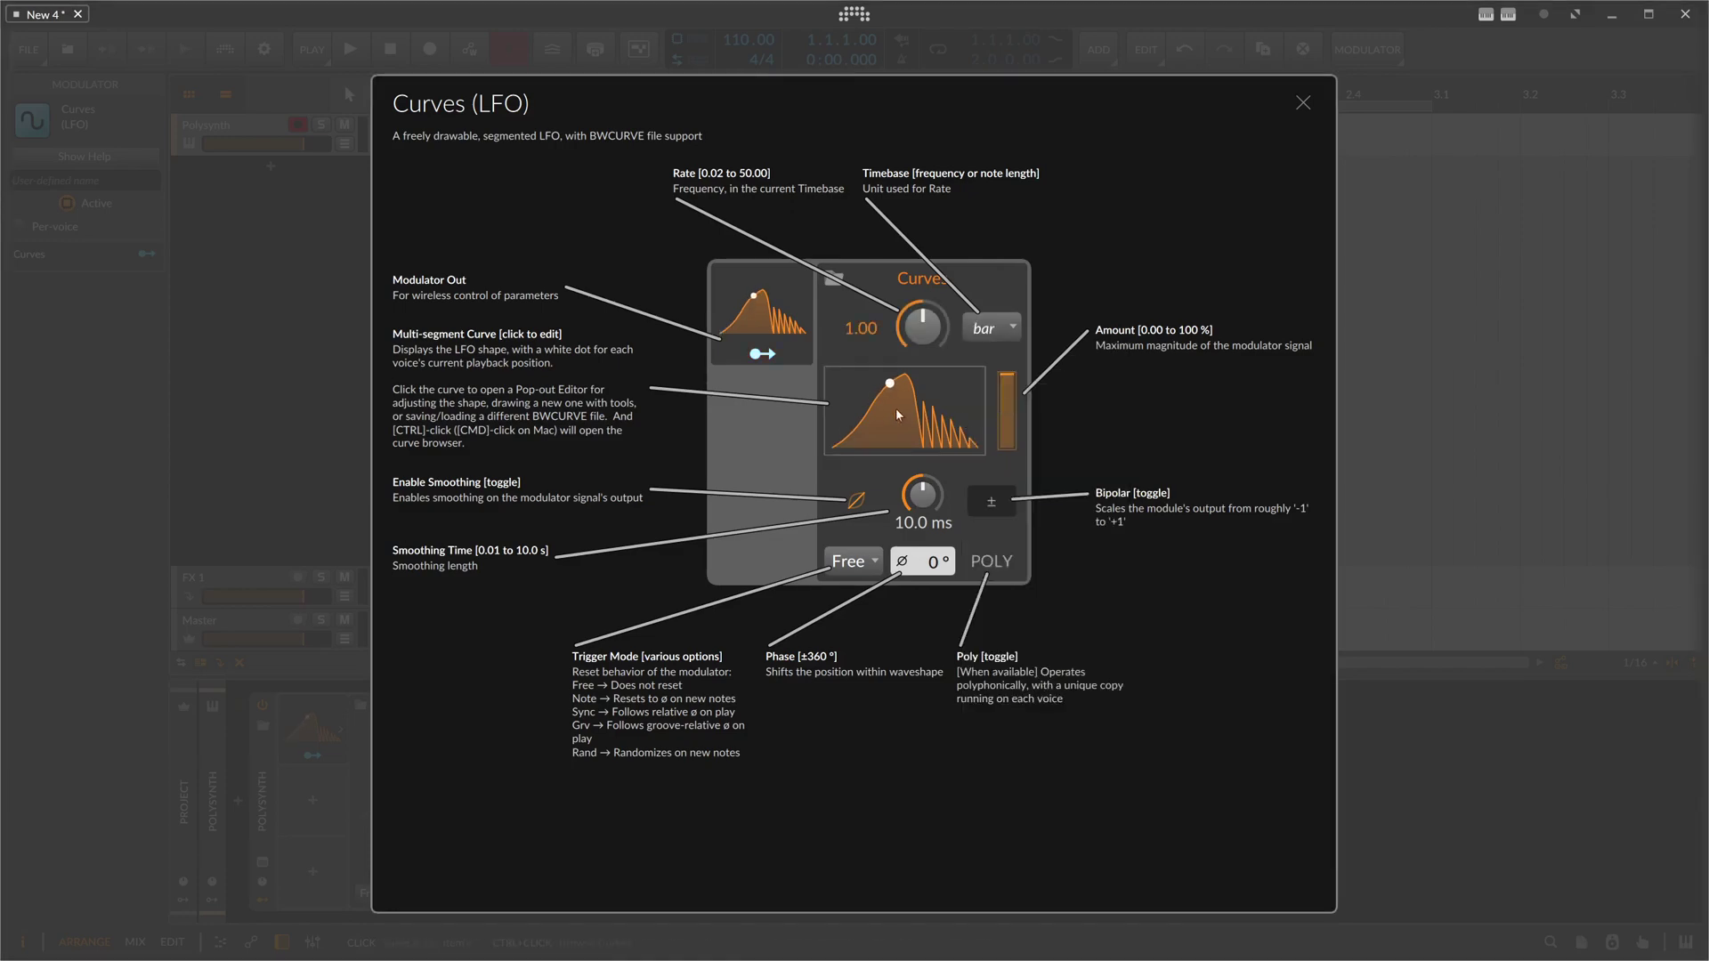
left_click(1302, 103)
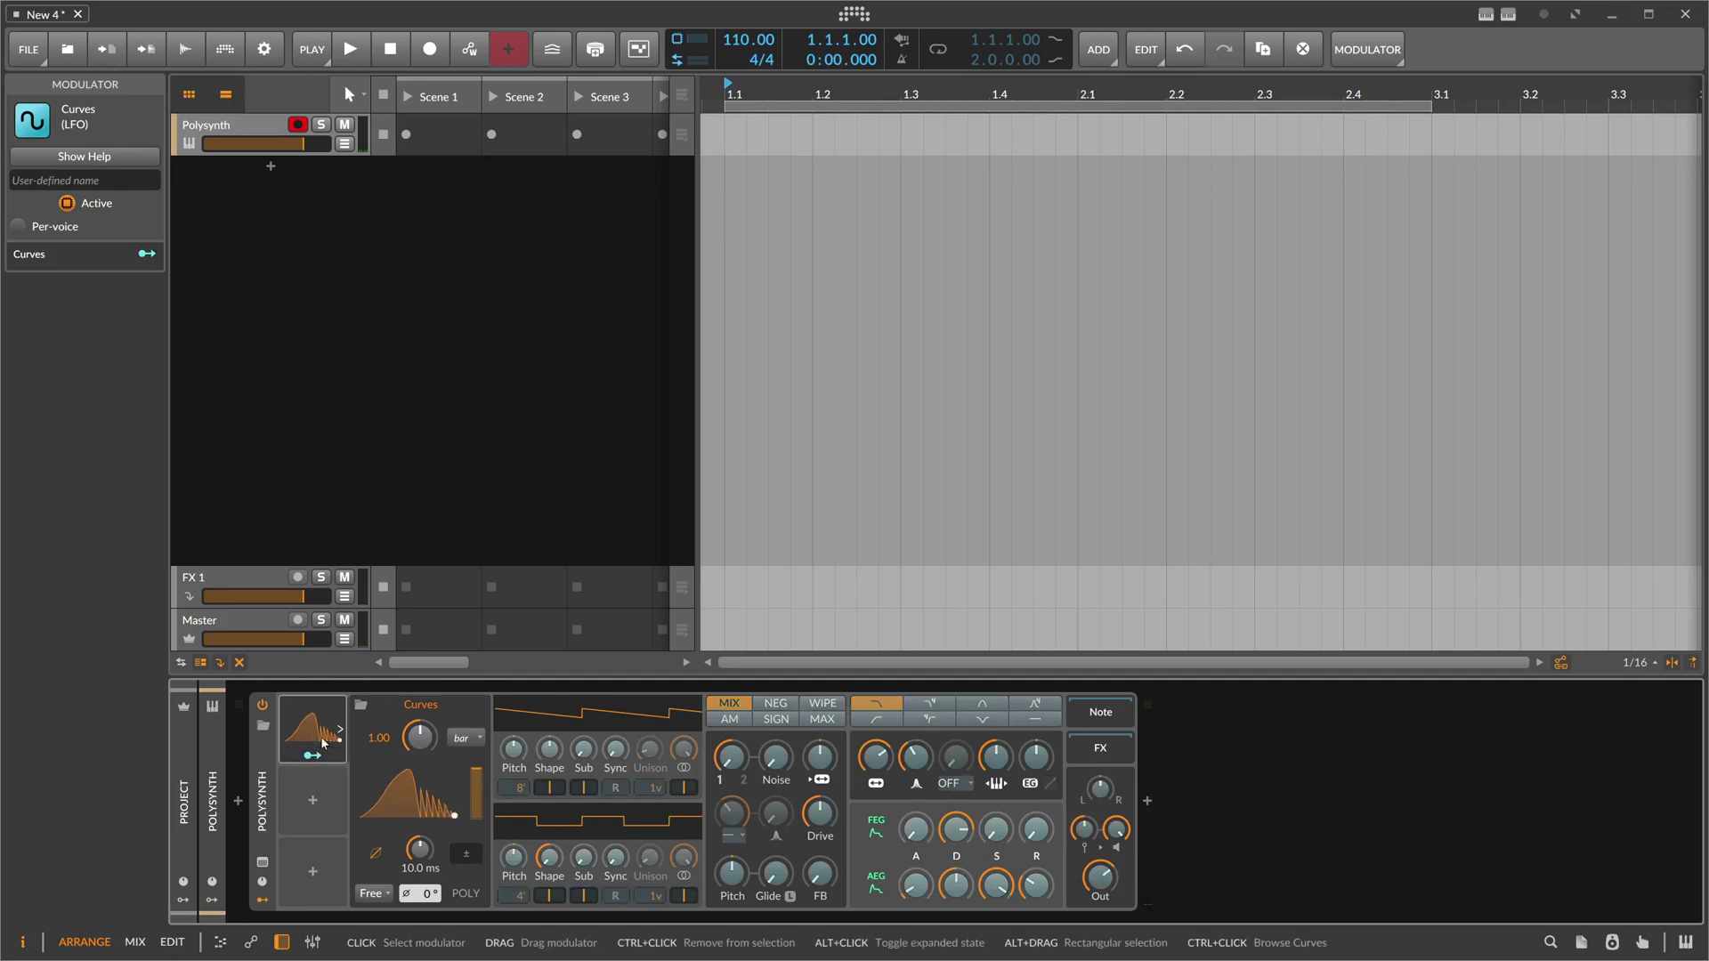
Step: Route the Curves LFO to Polysynth's filter frequency with a modulation depth of about 66.67
left_click_drag(874, 758, 875, 711)
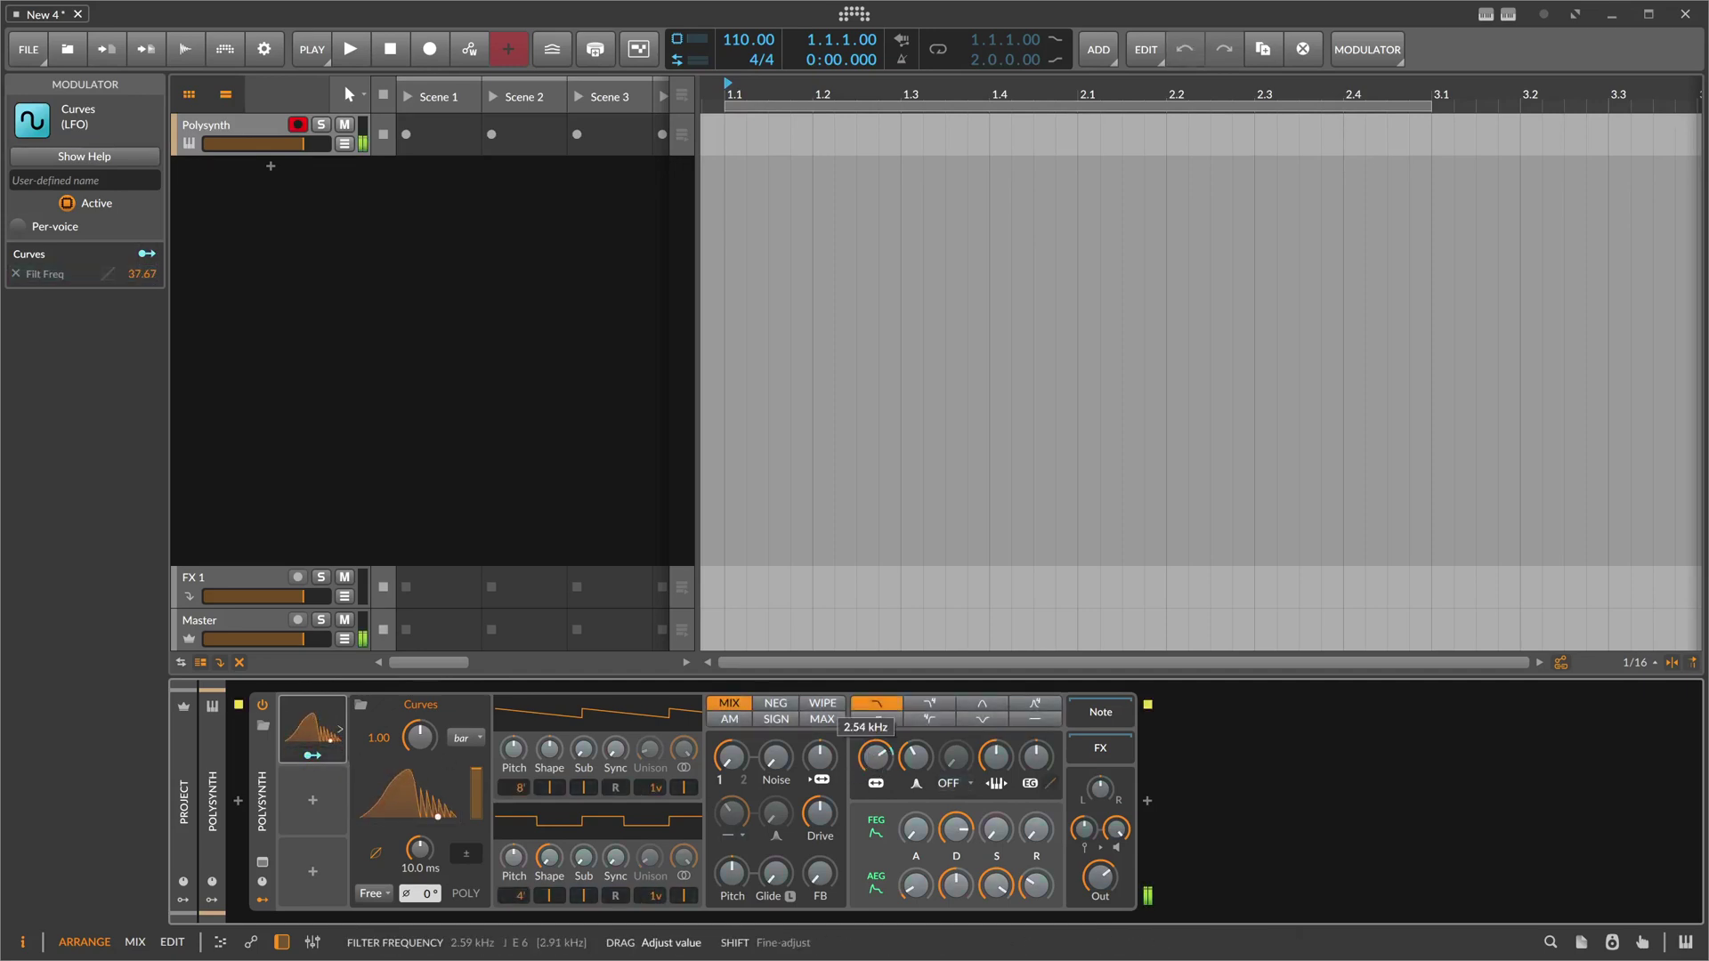
left_click(311, 755)
left_click_drag(875, 758, 874, 732)
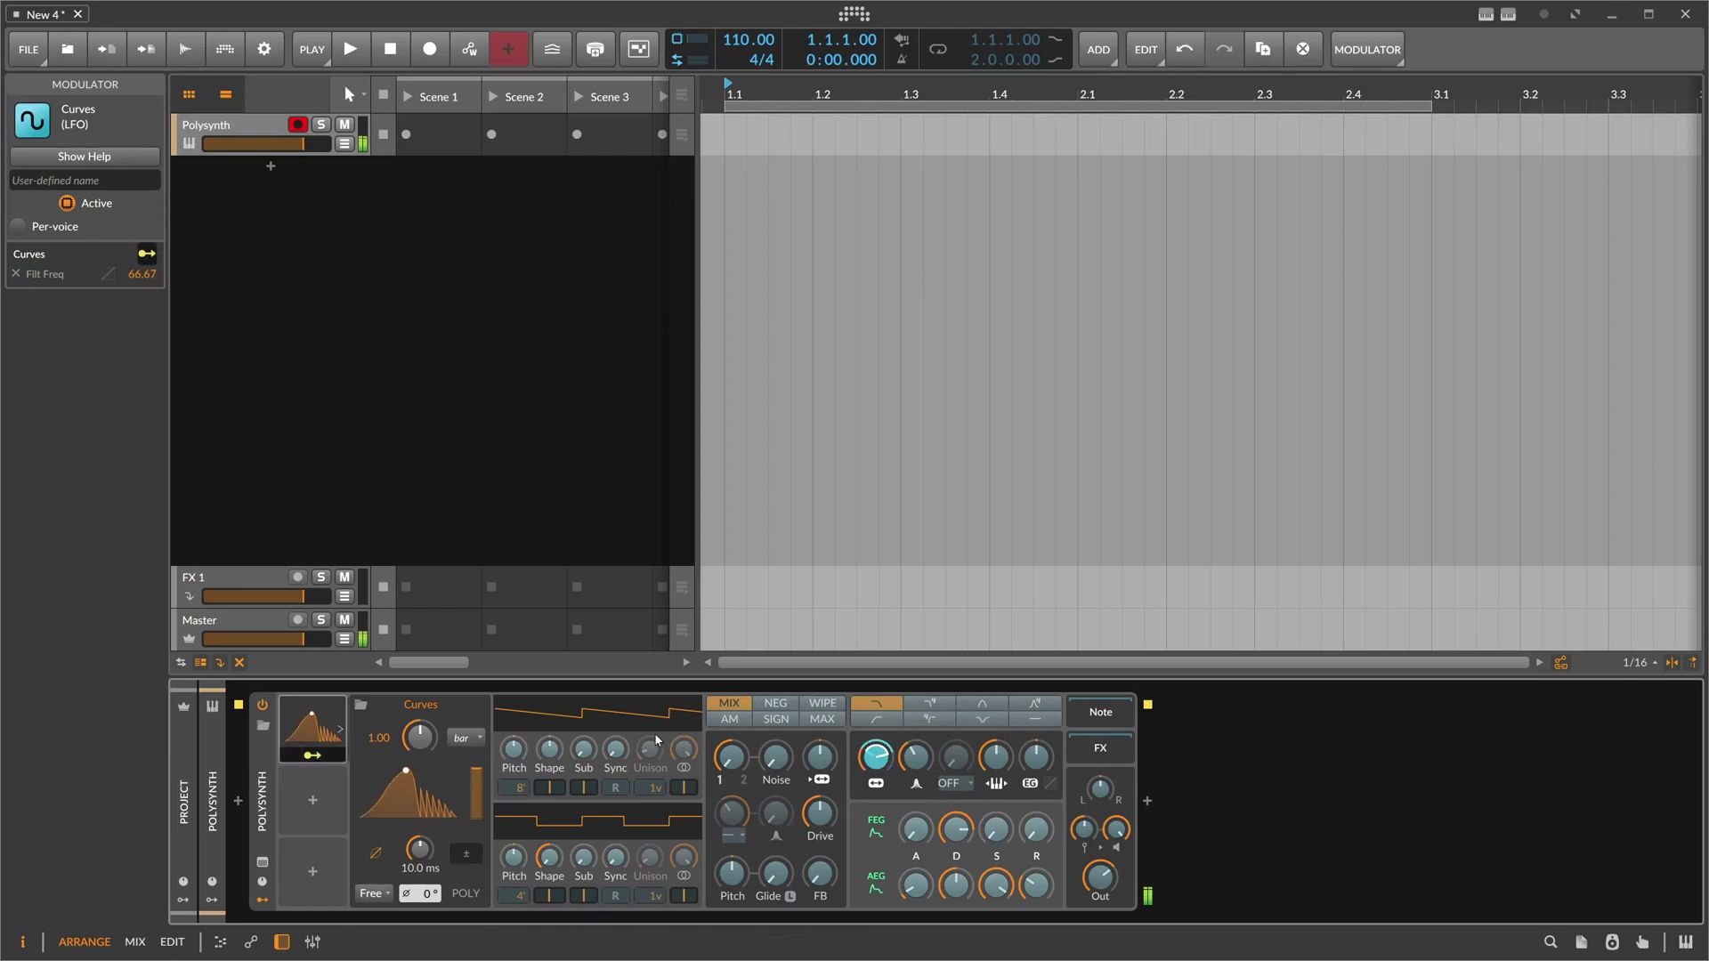
Step: Open the LFO curve editor, move it higher, enlarge it, and set vertical snap to 6
left_click(406, 787)
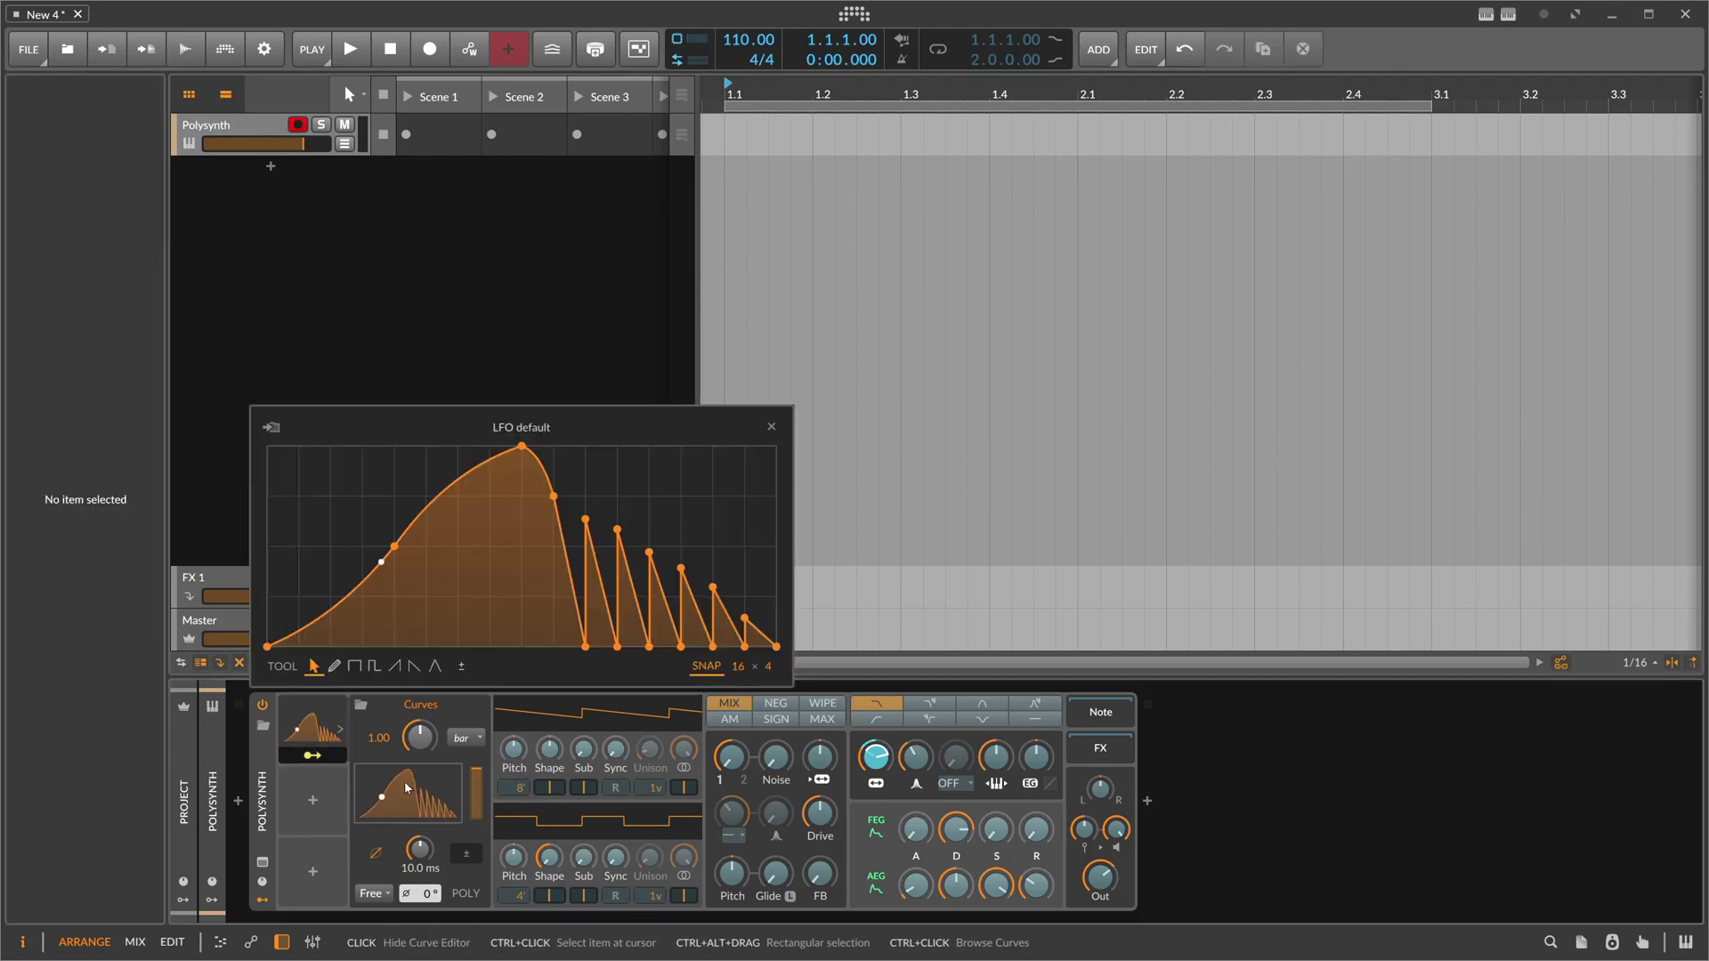
left_click_drag(463, 415, 451, 255)
left_click_drag(694, 268, 692, 396)
left_click_drag(781, 662, 1220, 902)
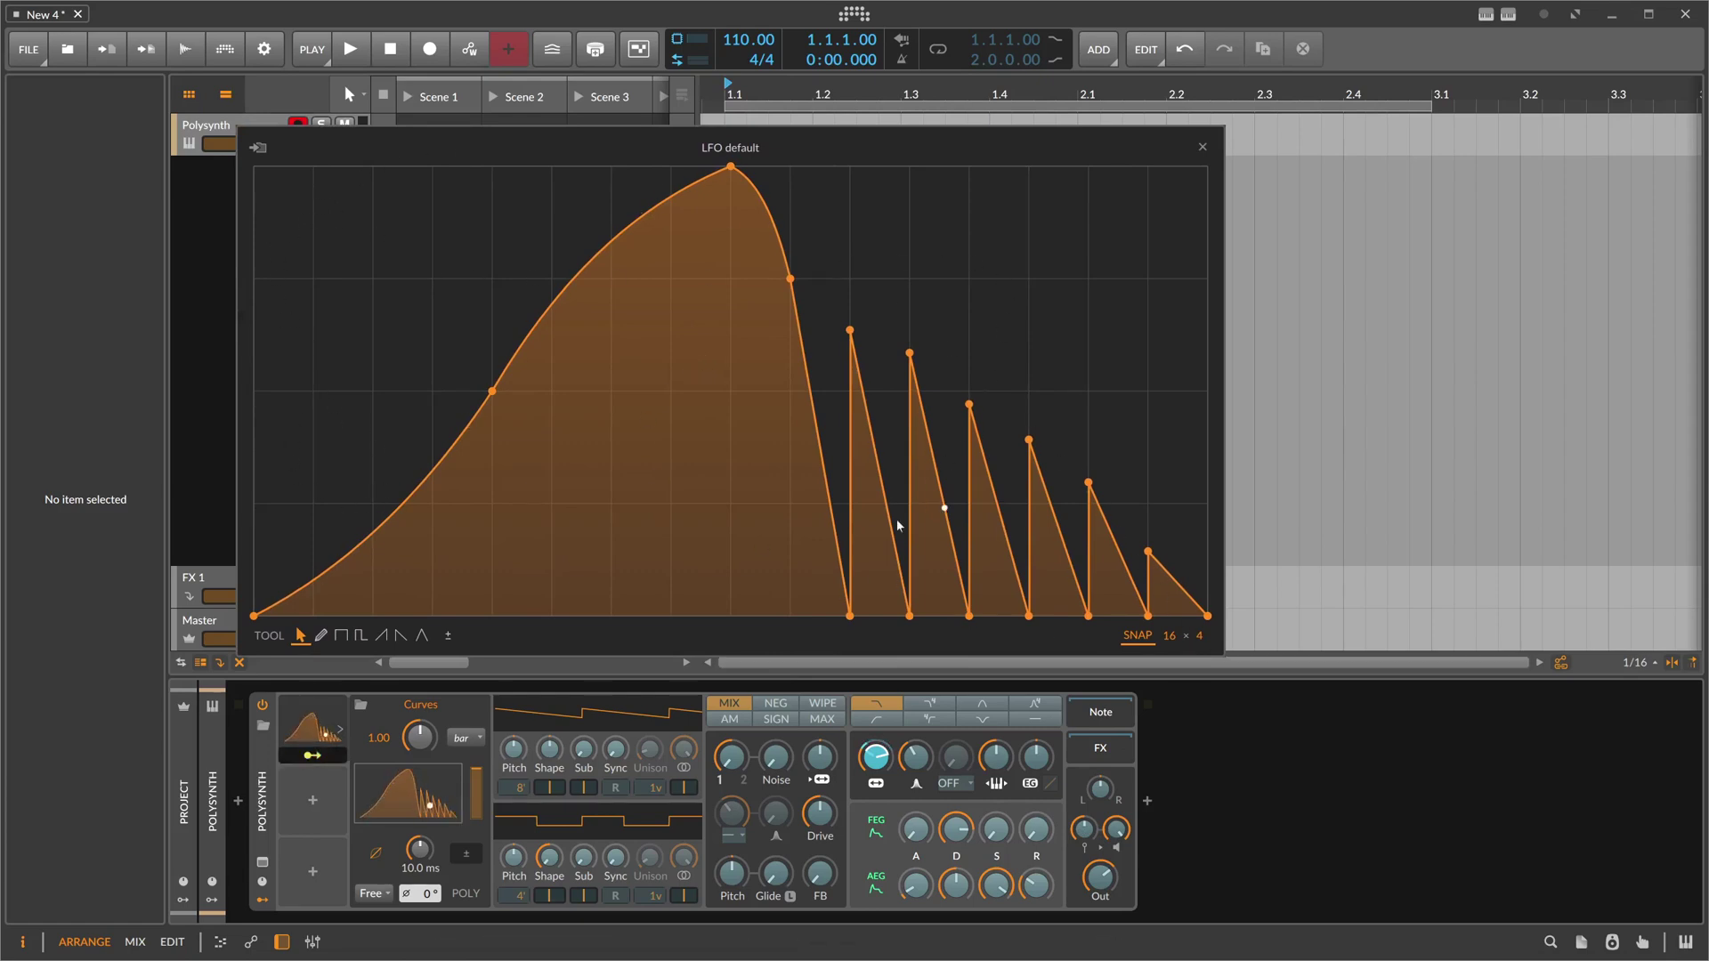
mouse_move(1199, 635)
left_mouse_down()
mouse_move(1199, 618)
mouse_move(1167, 647)
left_mouse_up()
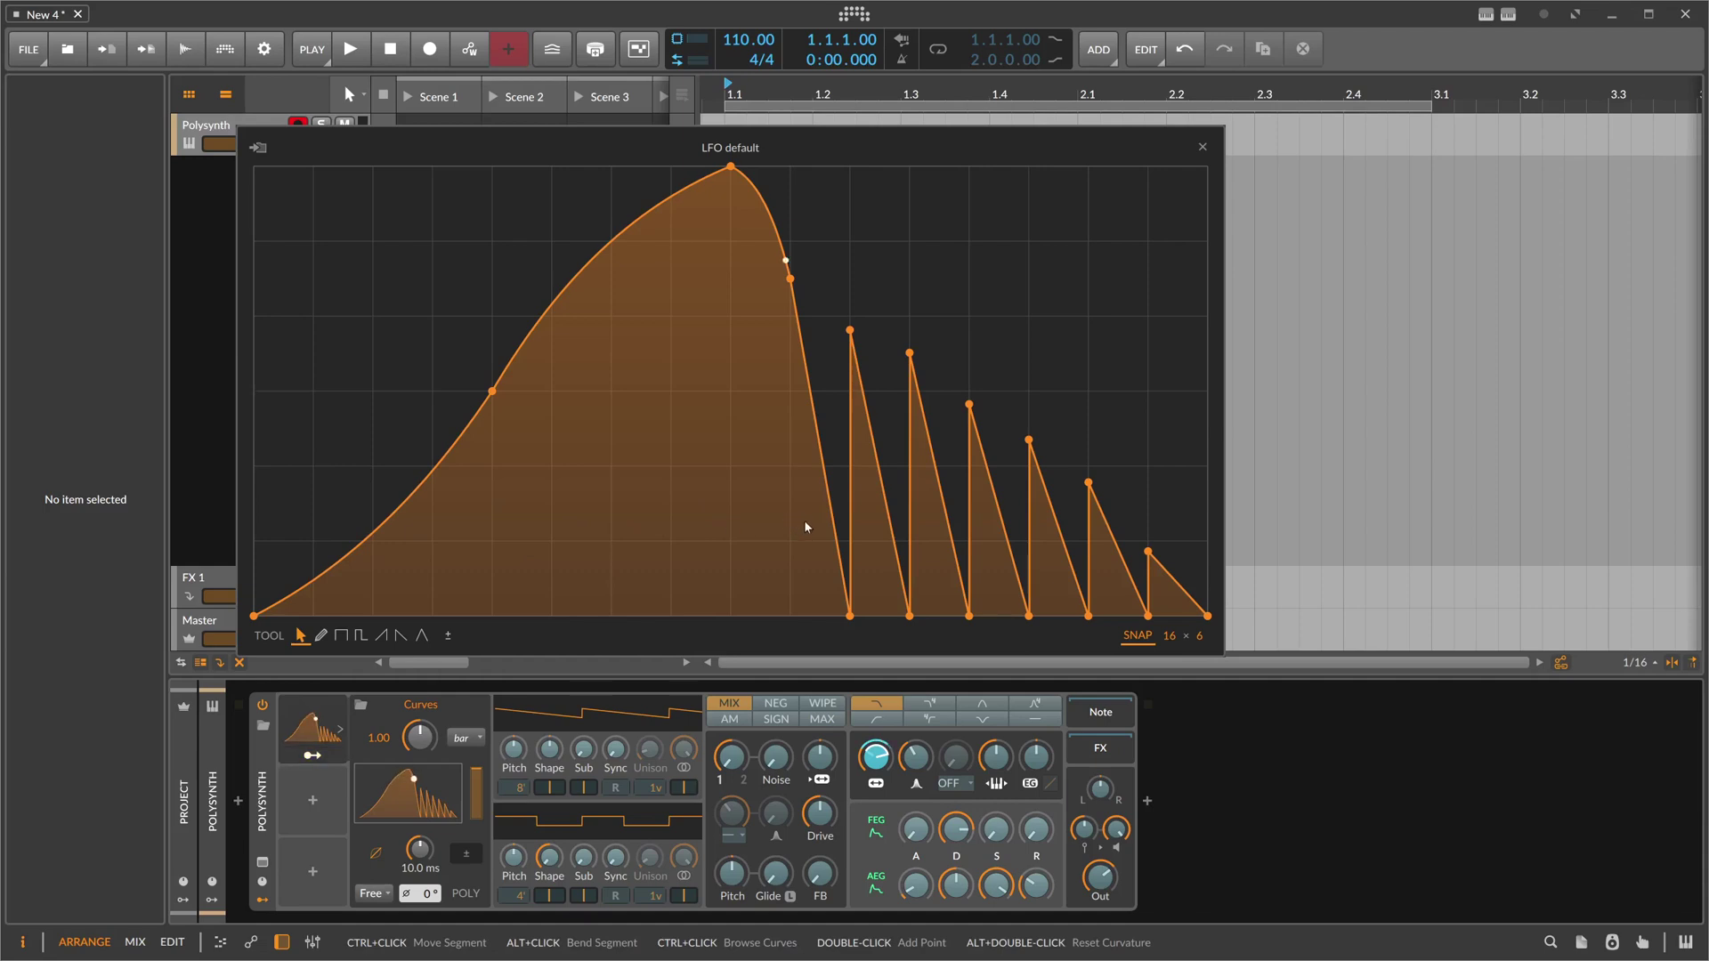
left_click(341, 635)
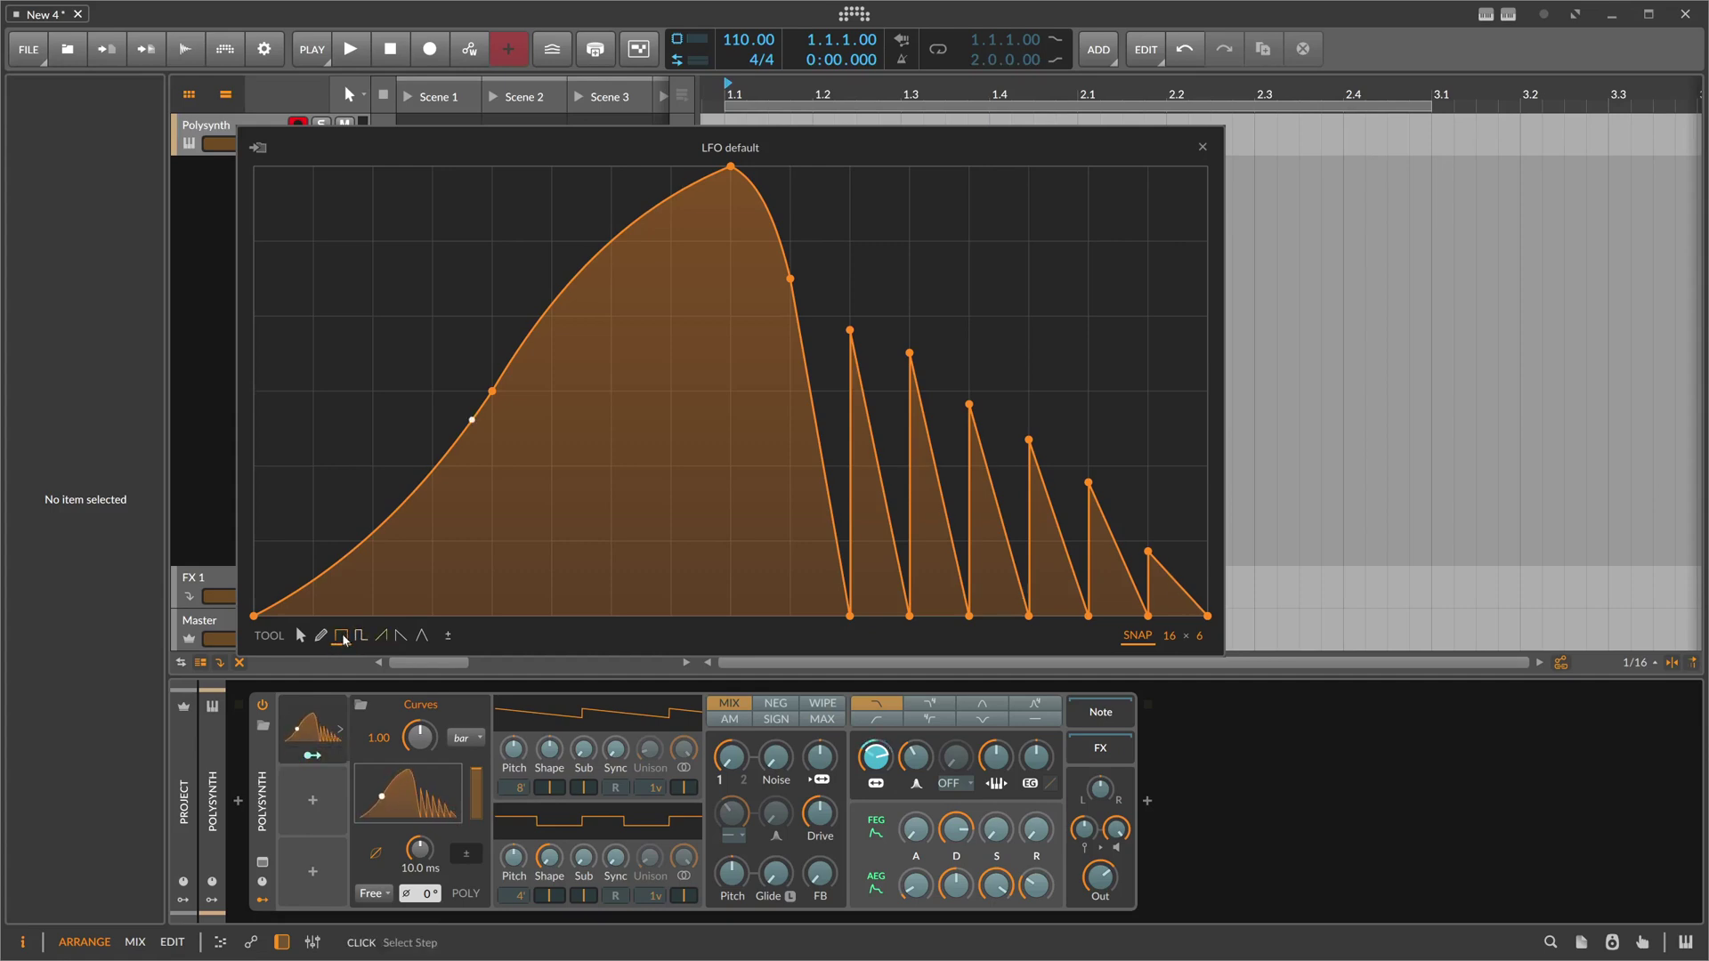
Step: Paint flat steps across the curve, then redraw it freehand as a long rising ramp
mouse_move(297, 538)
left_mouse_down()
mouse_move(290, 441)
mouse_move(288, 508)
mouse_move(360, 380)
mouse_move(365, 311)
mouse_move(421, 307)
mouse_move(418, 491)
mouse_move(464, 473)
mouse_move(481, 430)
left_mouse_up()
left_click_drag(515, 336, 539, 361)
mouse_move(591, 252)
left_mouse_down()
mouse_move(765, 316)
mouse_move(938, 538)
mouse_move(1175, 347)
mouse_move(830, 438)
left_mouse_up()
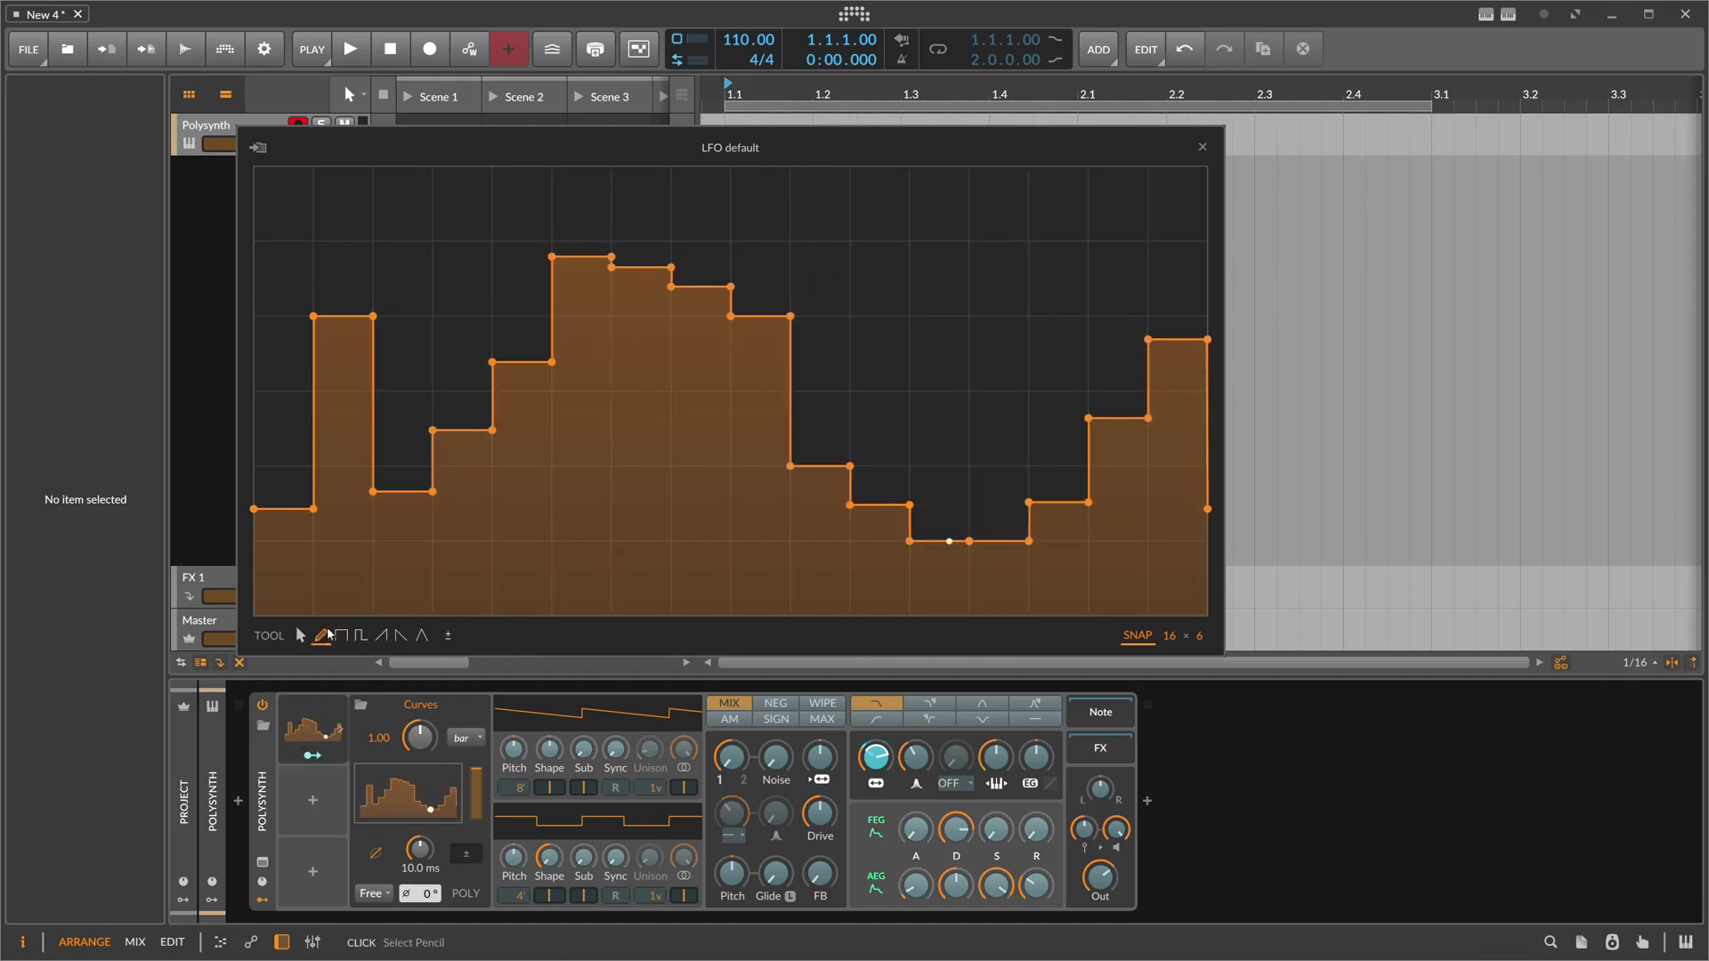
mouse_move(258, 480)
left_mouse_down()
mouse_move(332, 416)
mouse_move(572, 366)
mouse_move(628, 478)
mouse_move(799, 549)
mouse_move(1043, 348)
mouse_move(1200, 284)
left_mouse_up()
left_click_drag(1046, 442, 1006, 444)
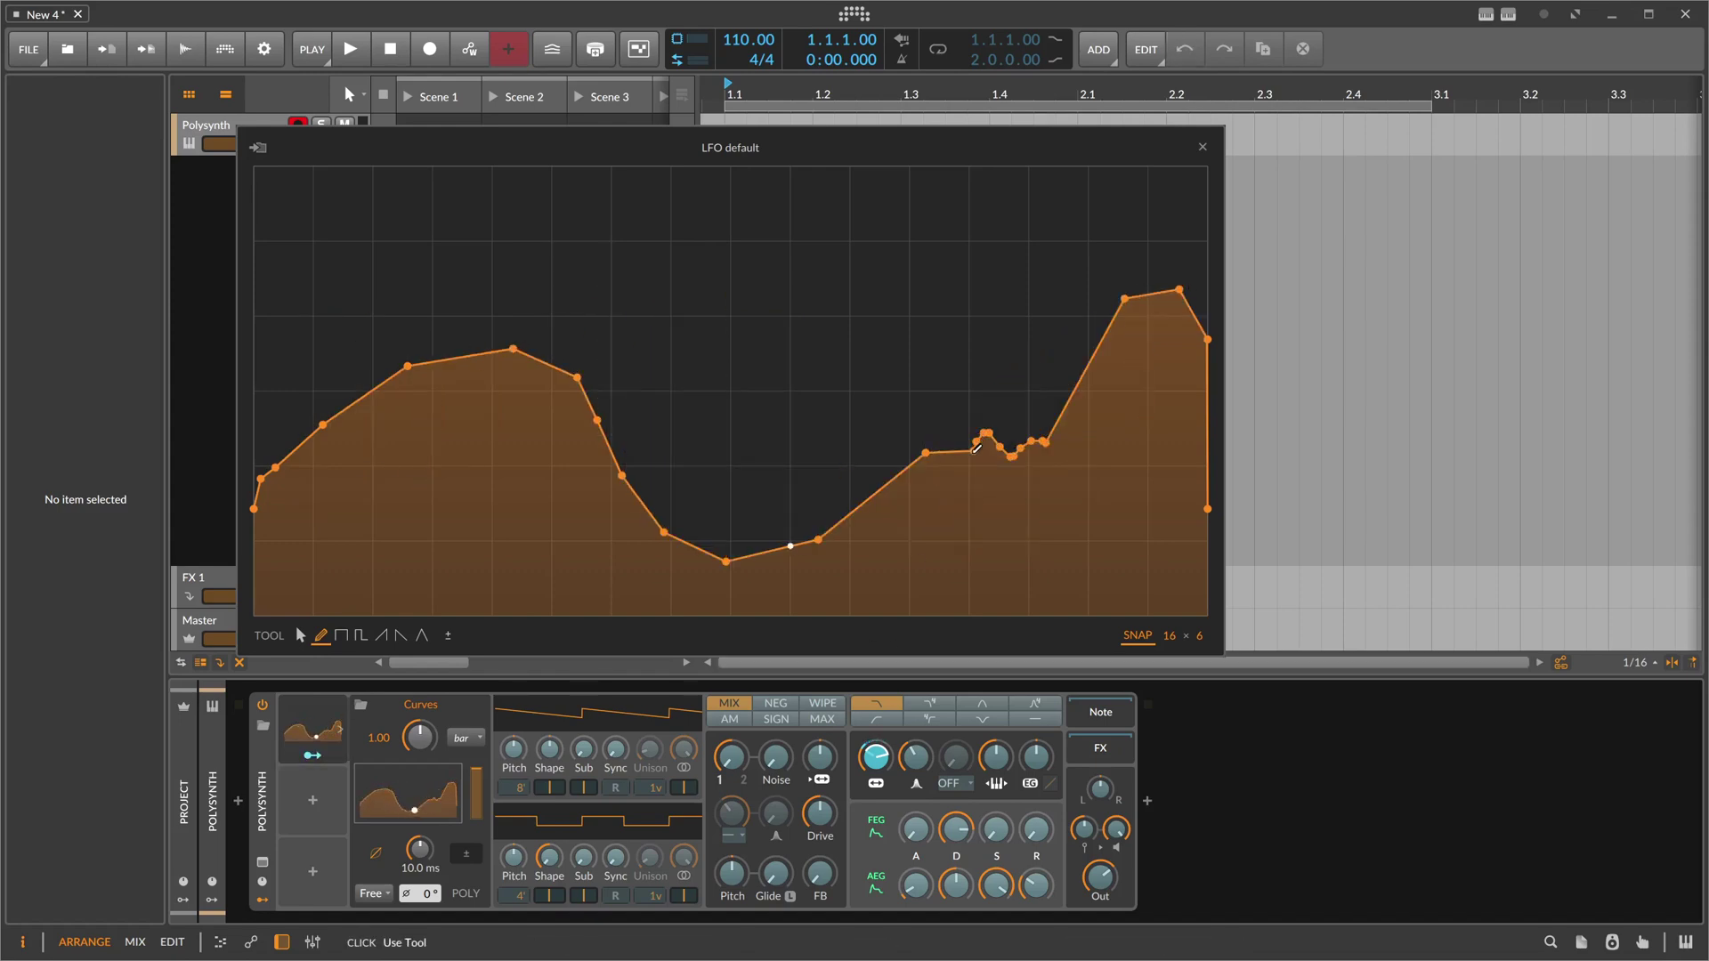
mouse_move(877, 467)
left_mouse_down()
mouse_move(844, 453)
mouse_move(816, 487)
left_mouse_up()
mouse_move(264, 517)
left_mouse_down()
mouse_move(774, 496)
mouse_move(1144, 279)
mouse_move(389, 504)
left_mouse_up()
left_click_drag(254, 557, 1068, 304)
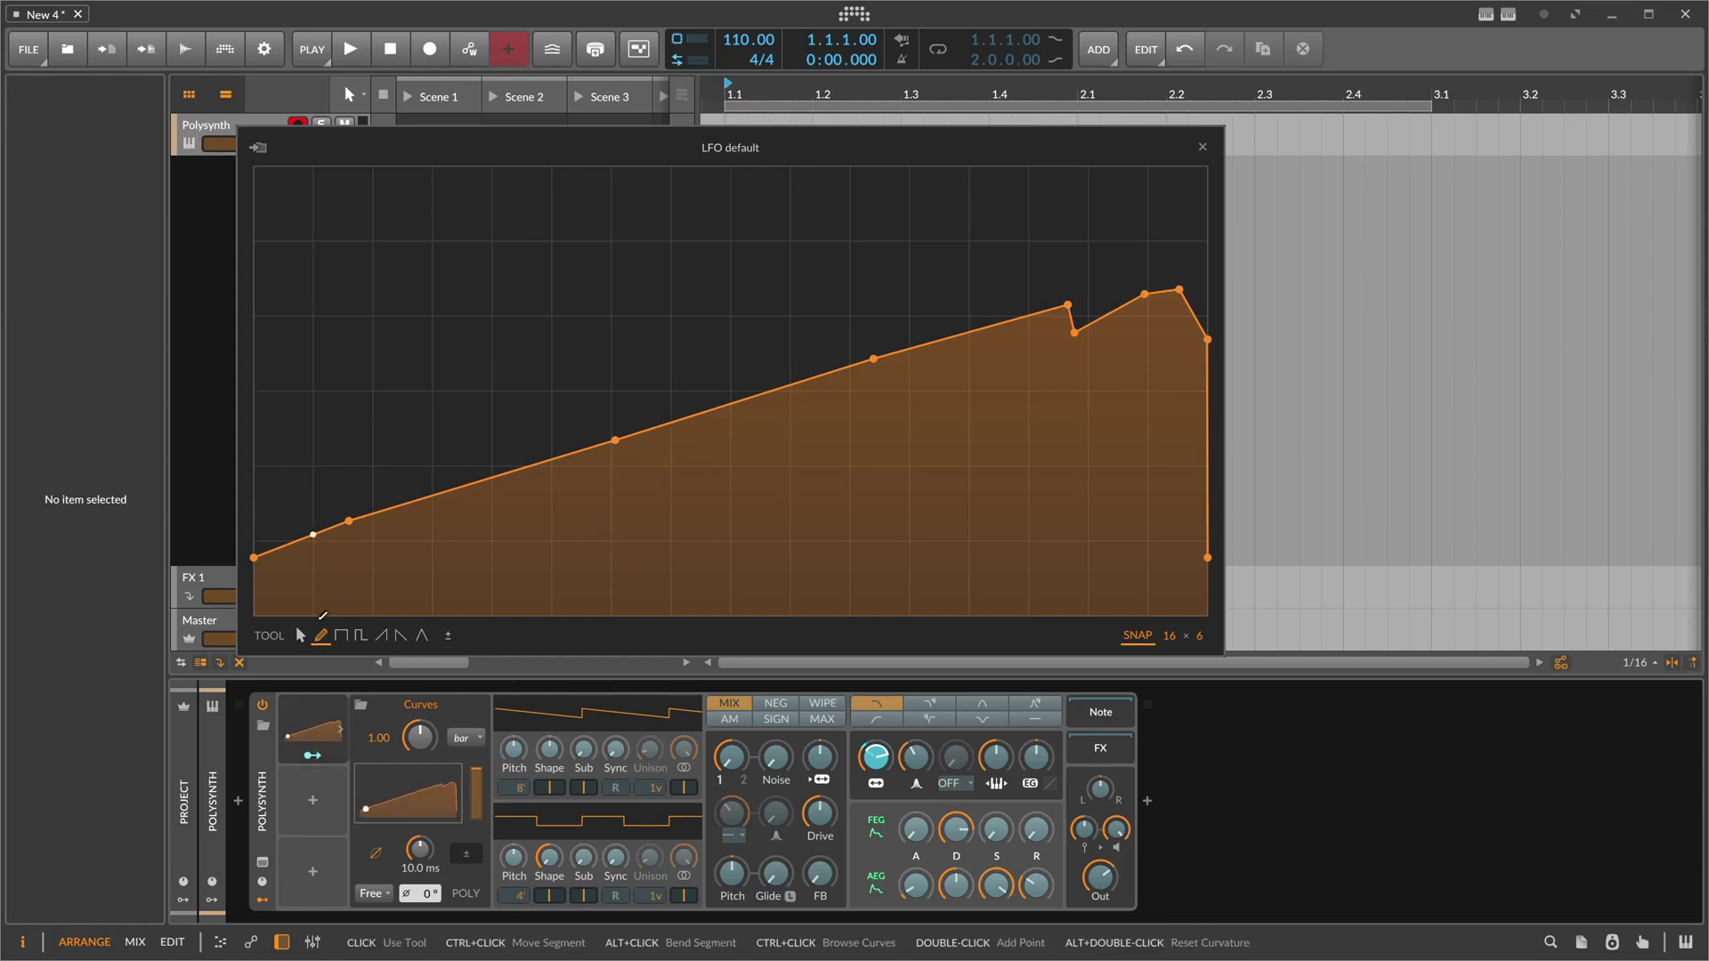
Step: Drop the curve start to zero and sculpt a series of peaks and dips, including a 33.3 % peak
left_click_drag(254, 557, 256, 614)
left_click_drag(349, 521, 312, 465)
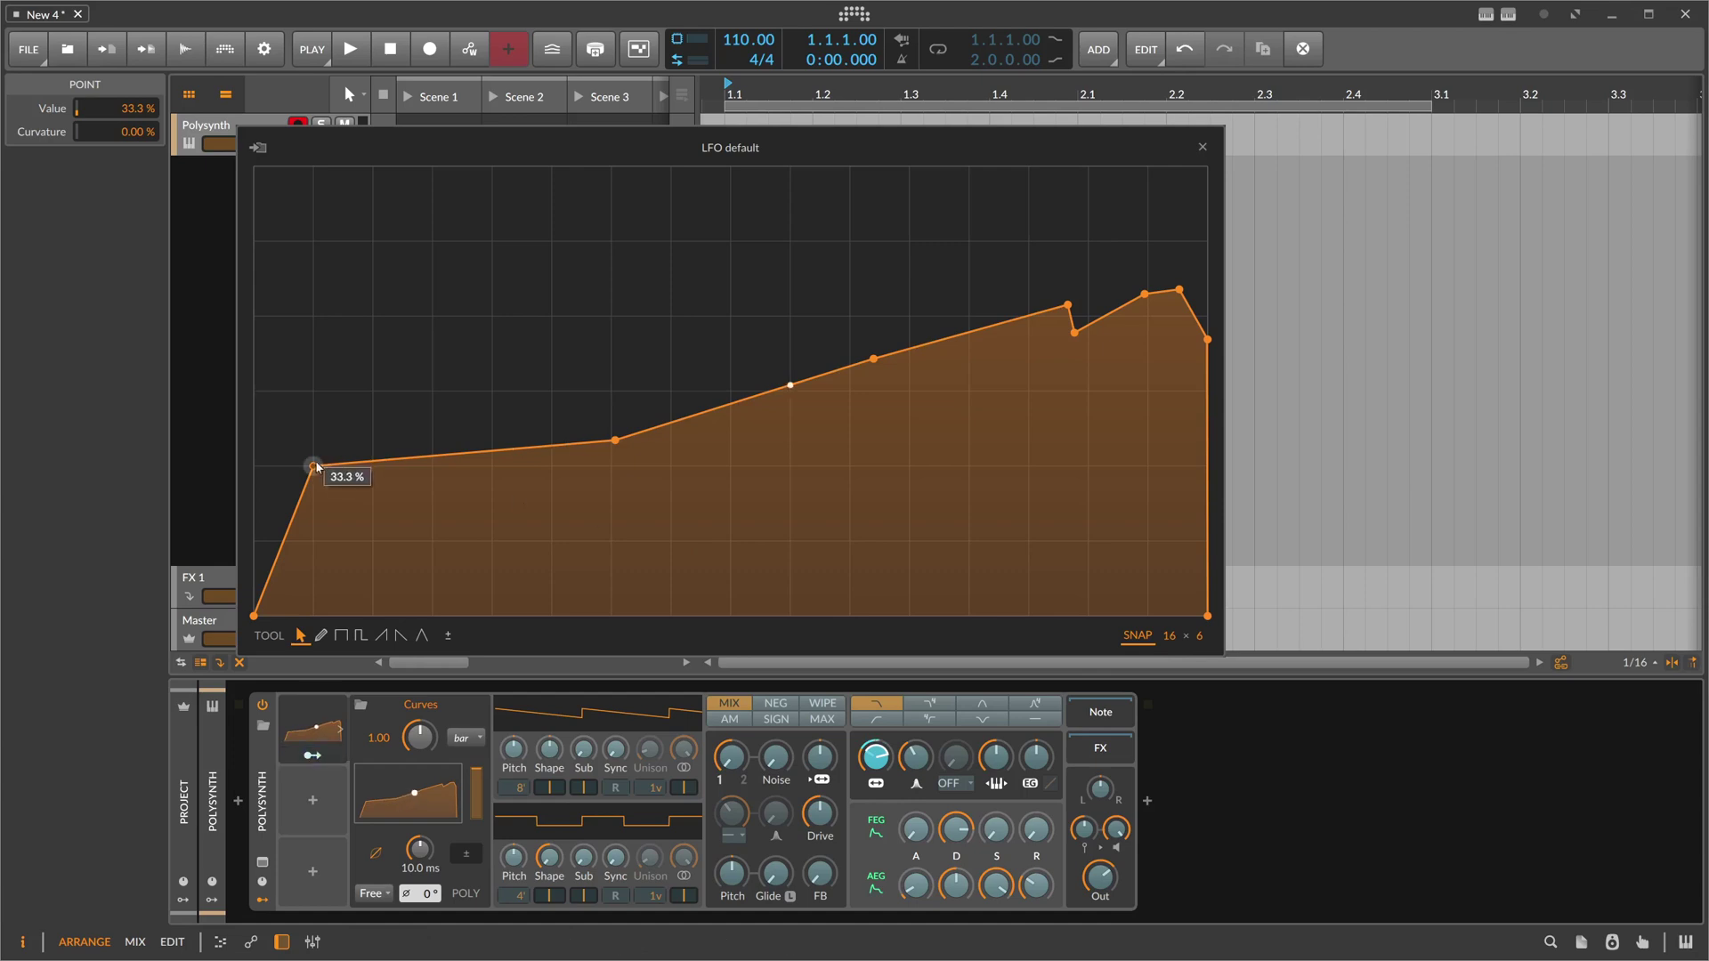
left_click_drag(313, 465, 313, 540)
left_click_drag(614, 440, 312, 465)
left_click_drag(873, 360, 491, 614)
left_click_drag(579, 572, 611, 615)
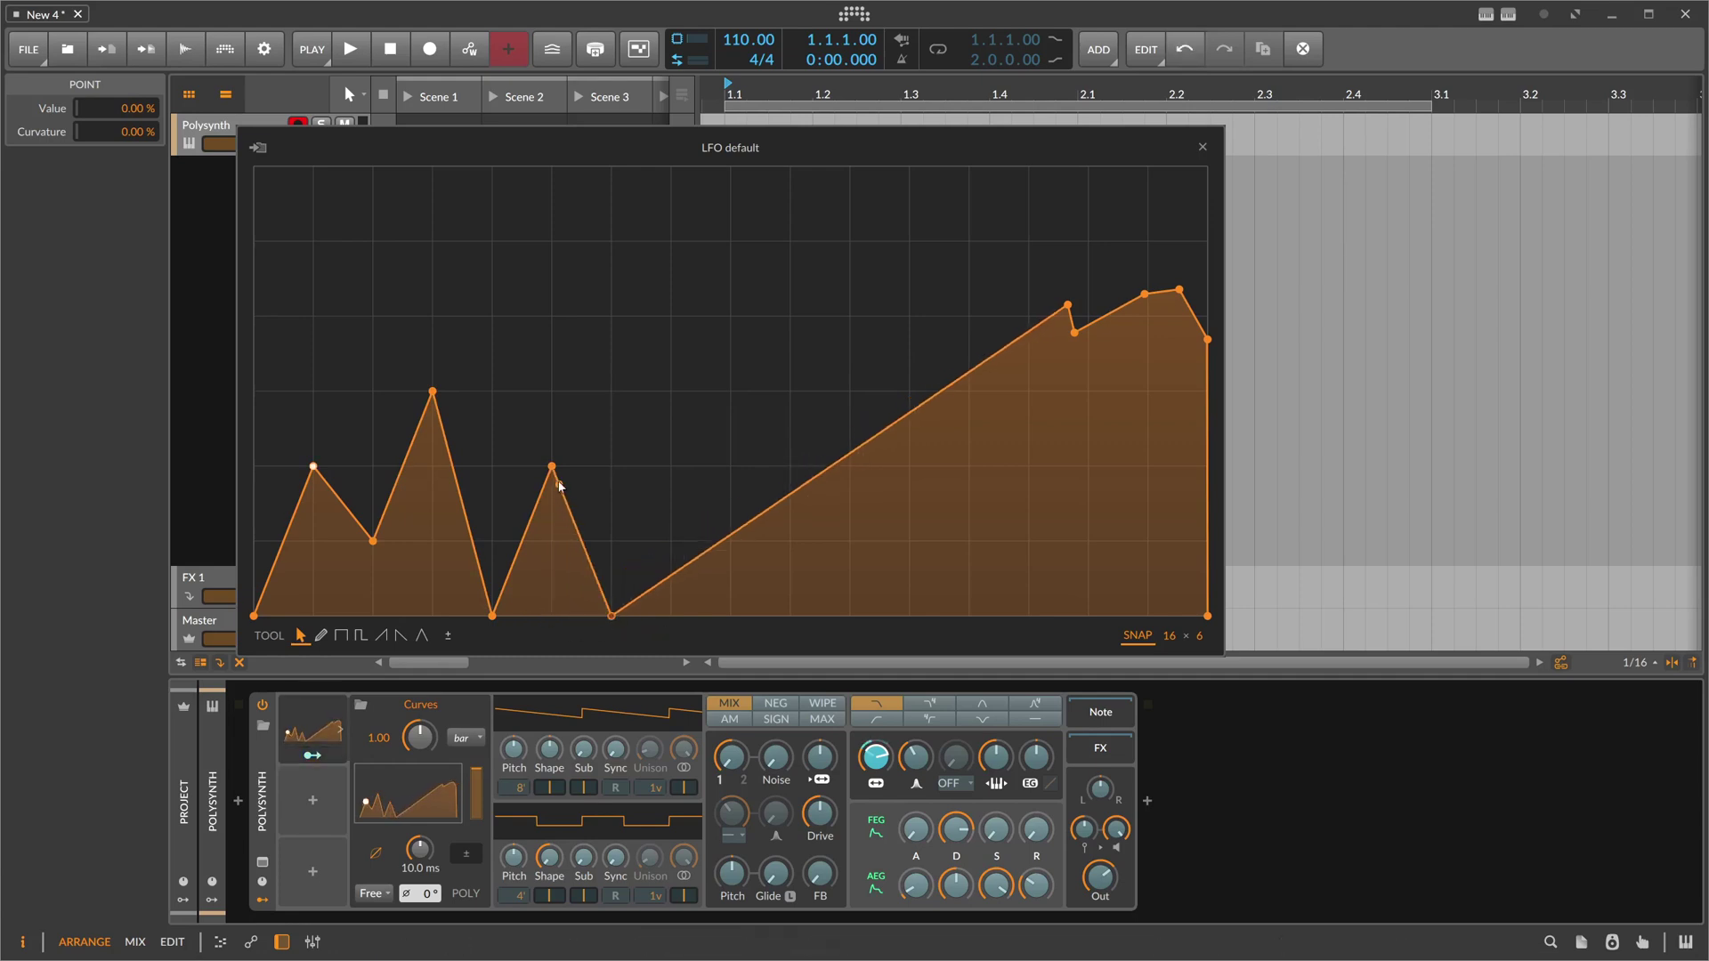
left_click_drag(551, 467, 611, 467)
left_click_drag(690, 560, 789, 615)
left_click_drag(846, 554, 850, 615)
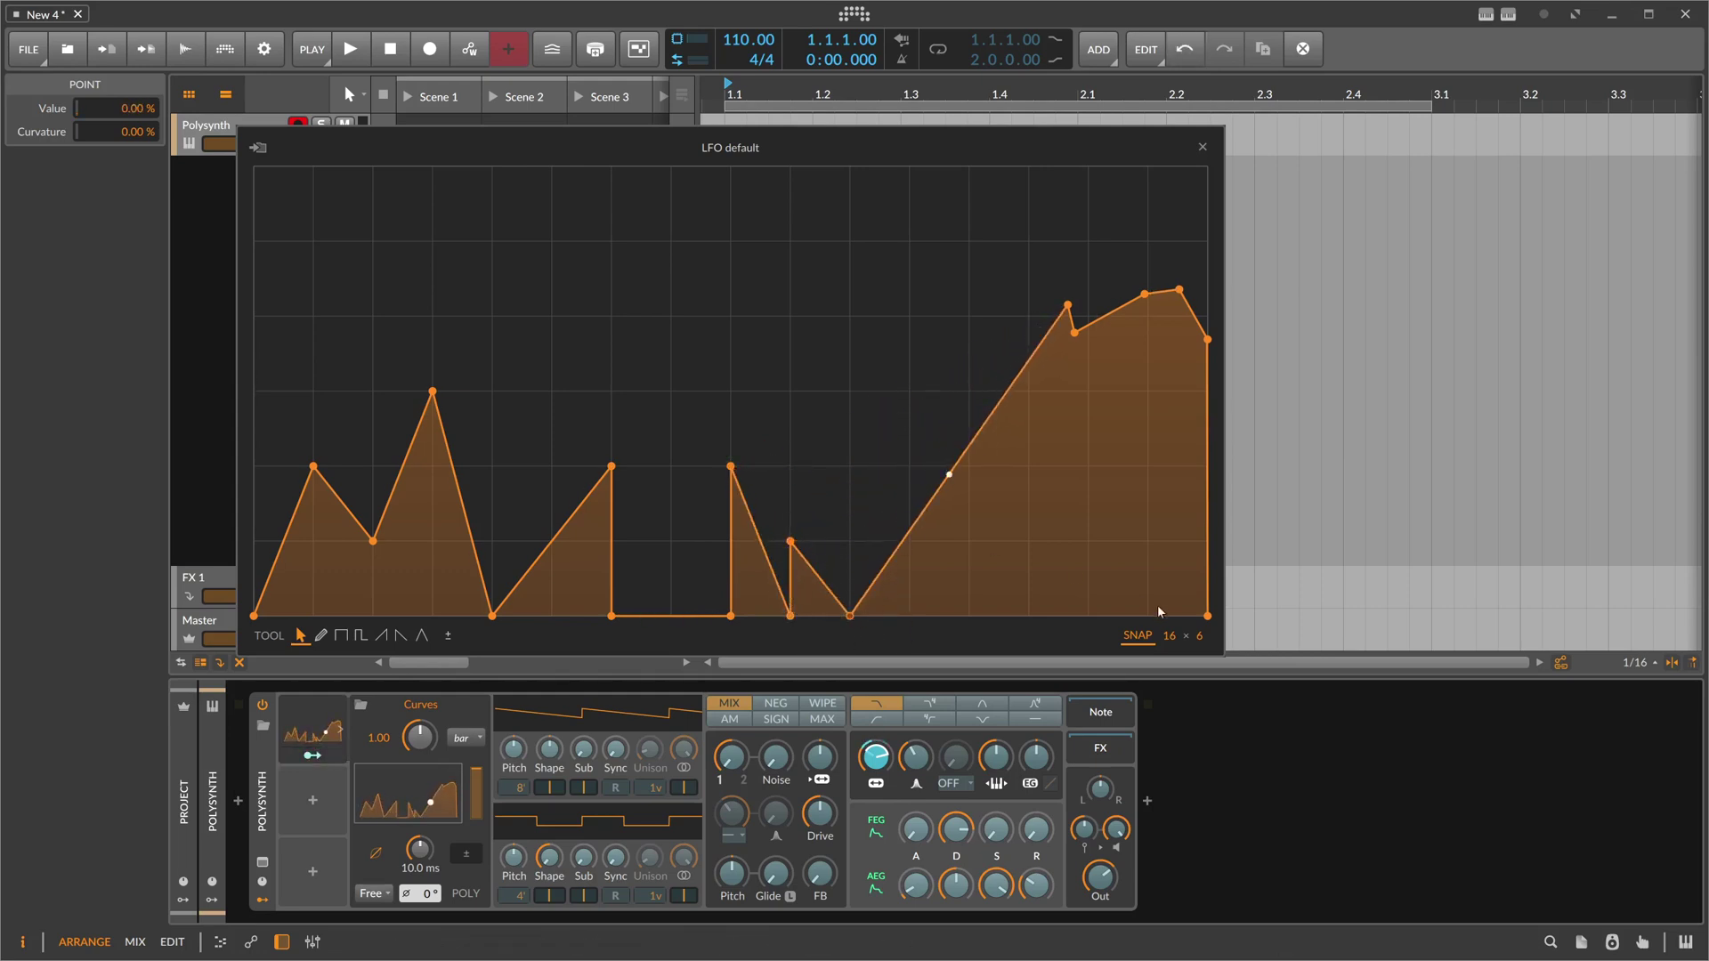
Step: Refine the vertical snap to 12 and add points that step the ramp down to the floor
left_click_drag(1199, 635, 1200, 614)
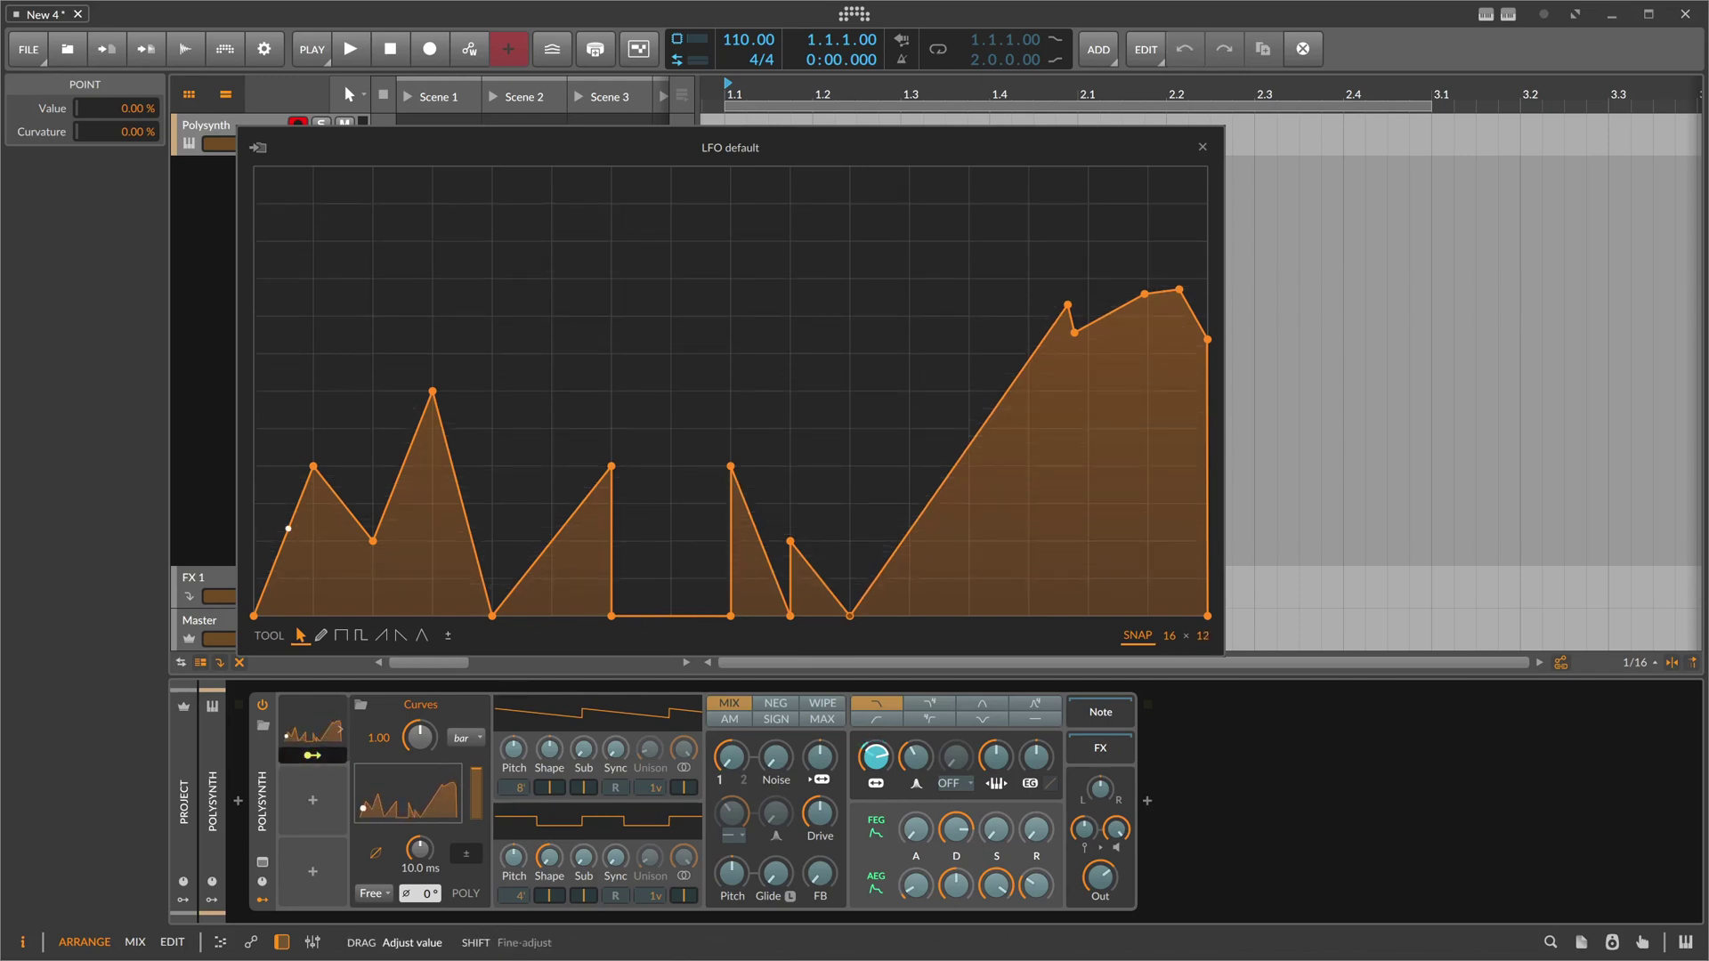
left_click(857, 608)
double_click(863, 578)
left_click(869, 574)
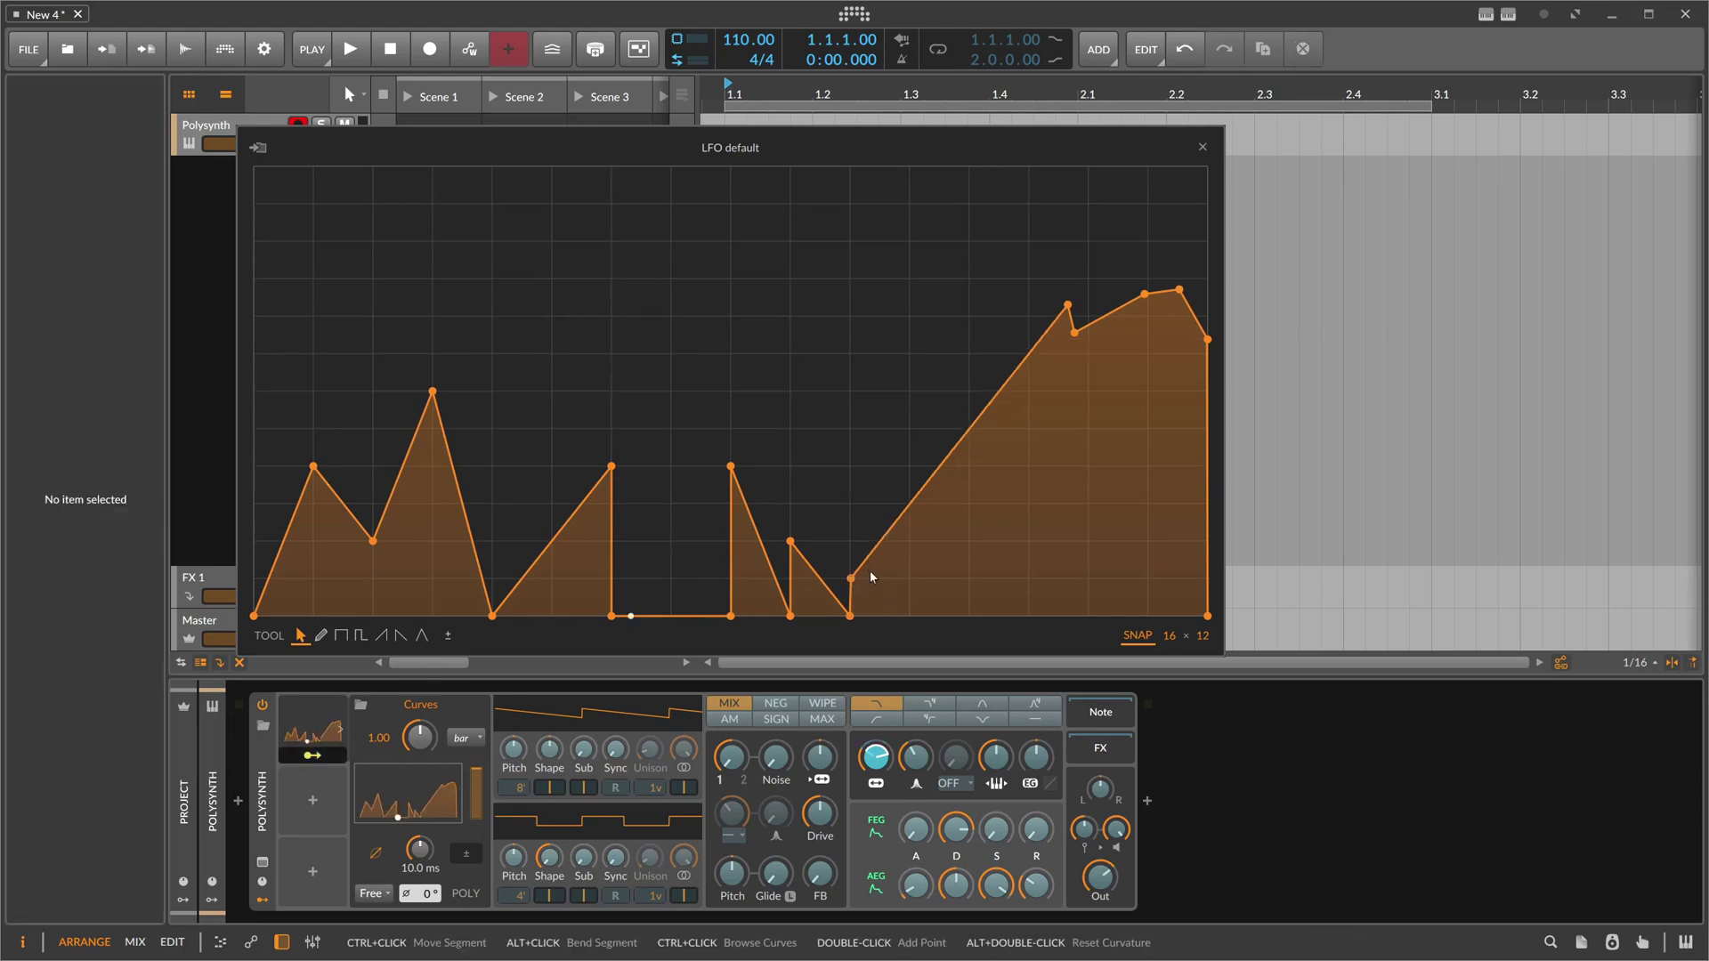
left_click_drag(870, 574, 908, 540)
double_click(908, 577)
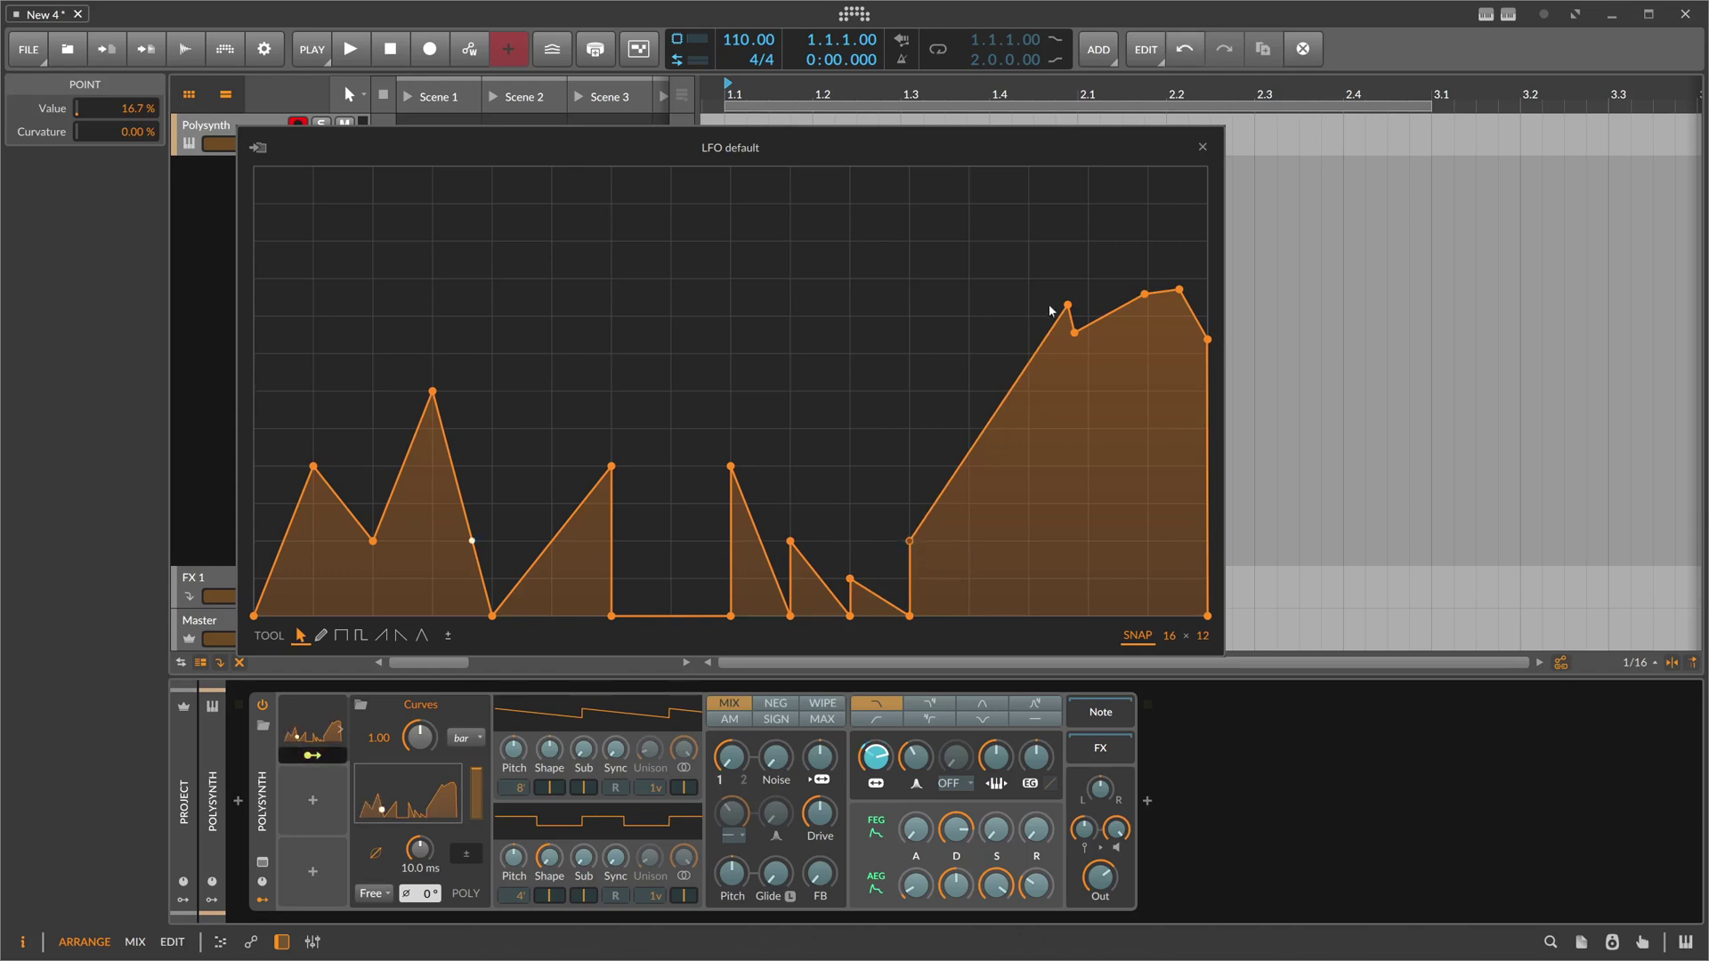
left_click_drag(1055, 312, 969, 615)
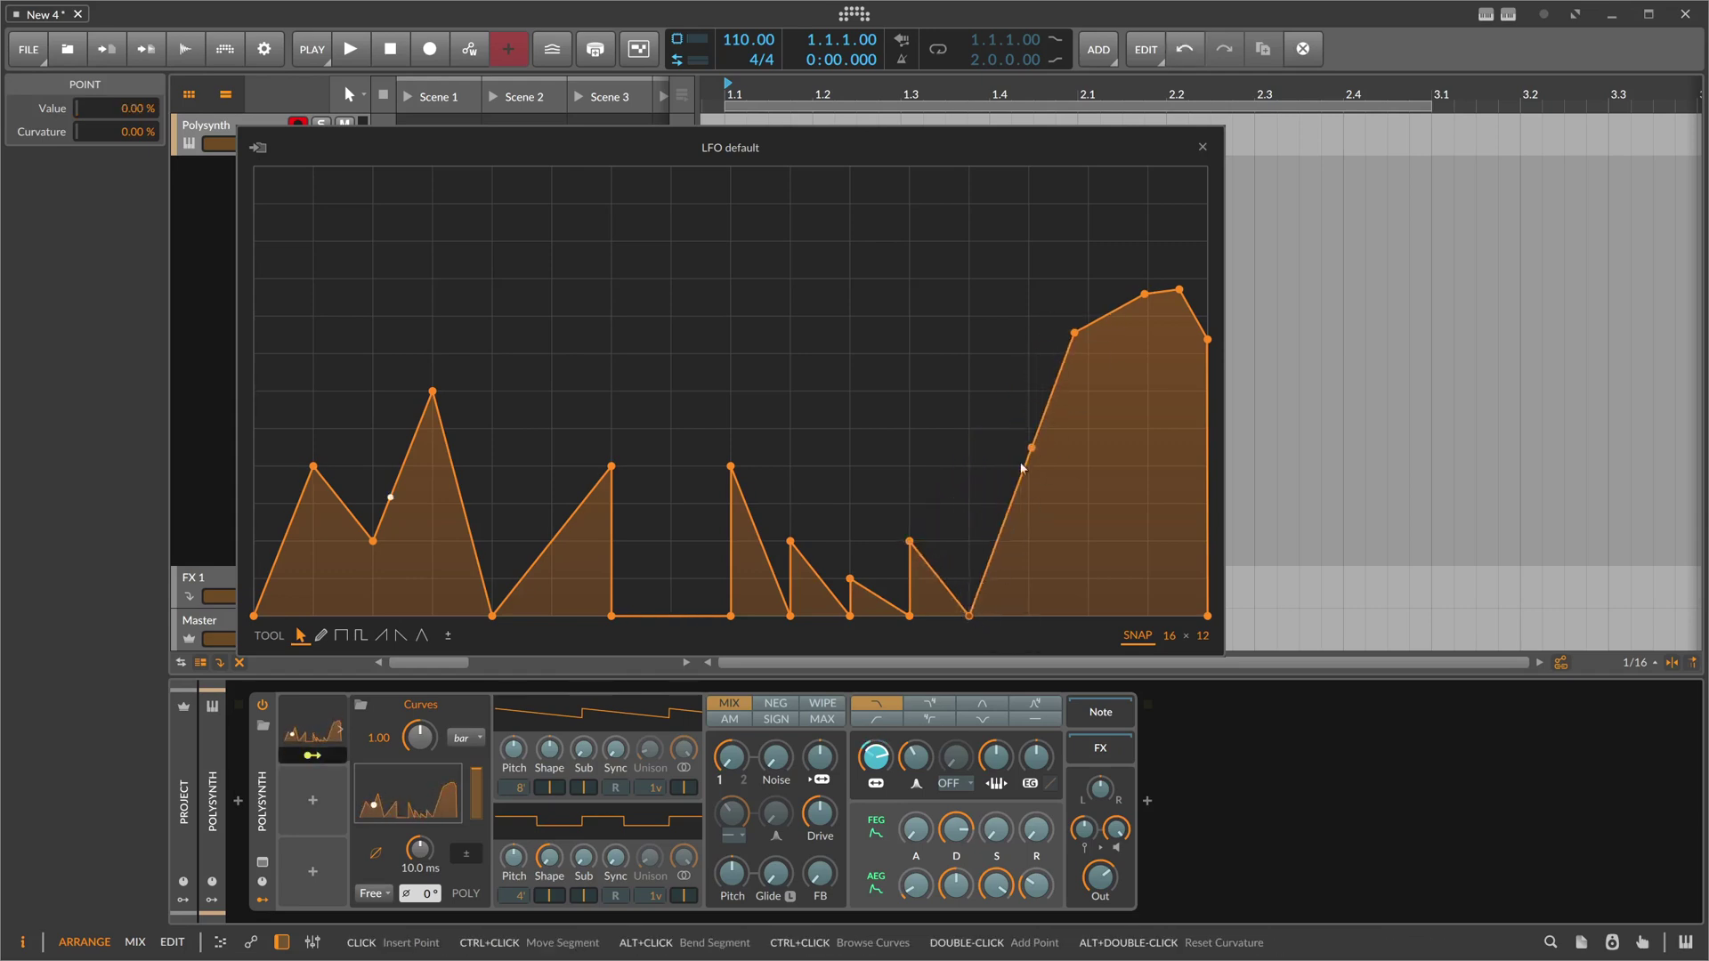
Step: Paint downward ramps into the last grid columns of the curve
left_click(400, 634)
left_click_drag(1057, 584, 1179, 588)
double_click(1025, 583)
left_click_drag(1025, 583, 969, 526)
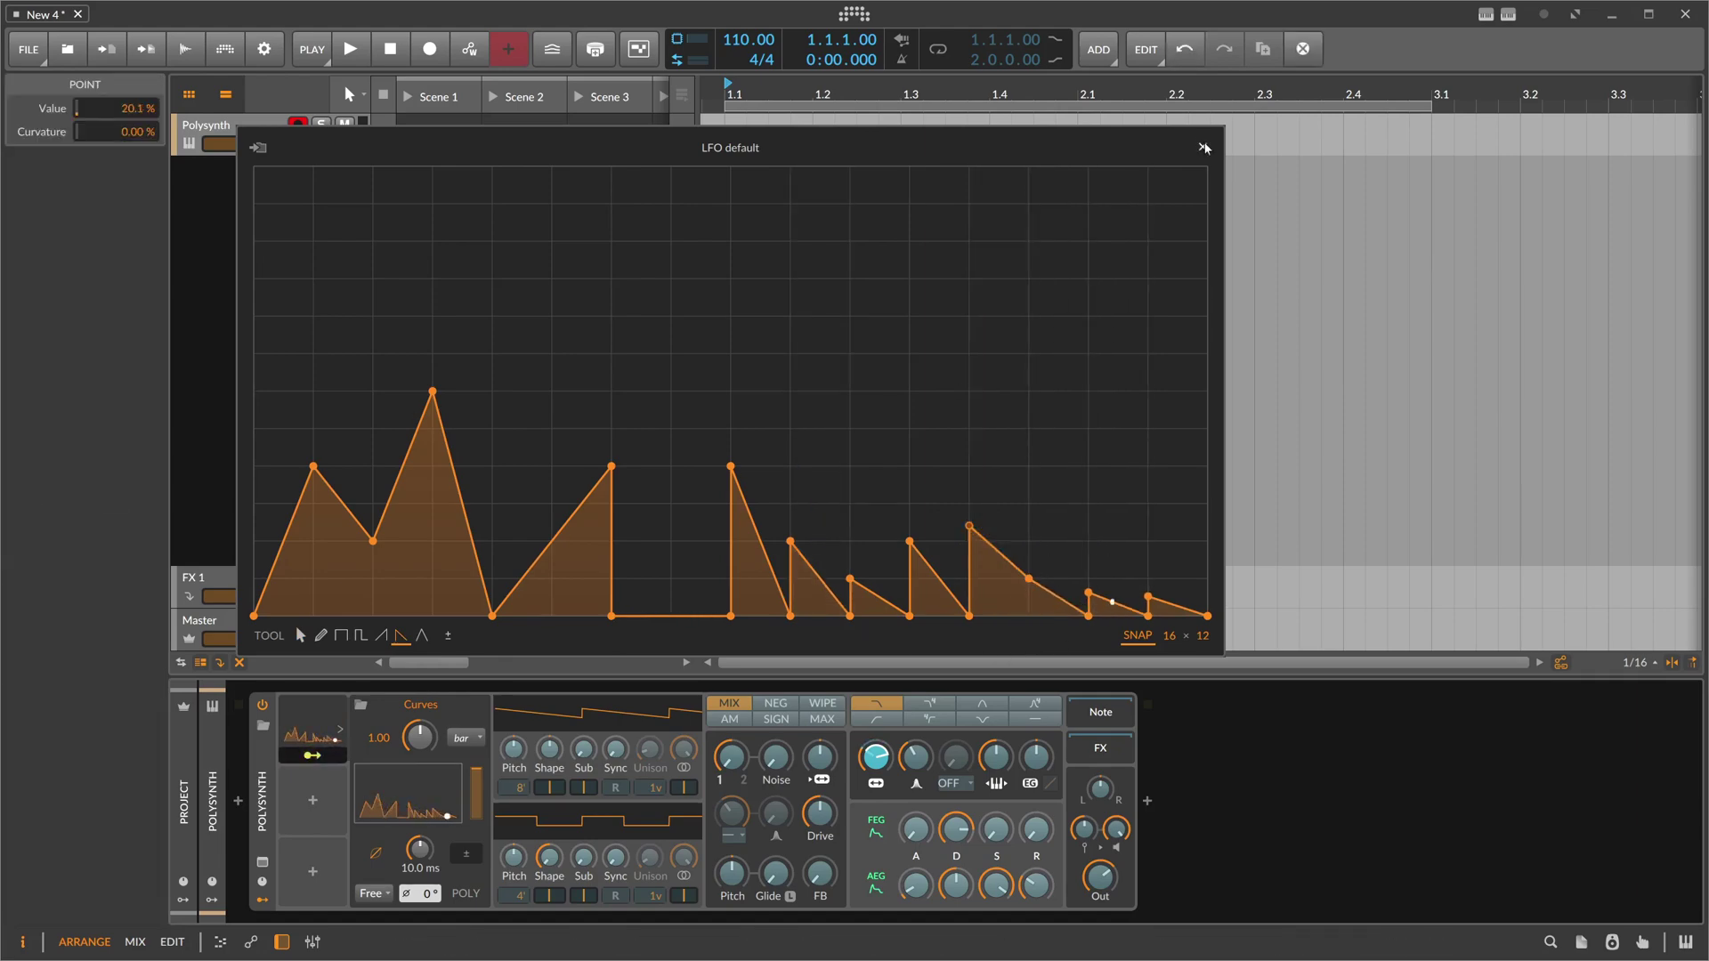
left_click(257, 147)
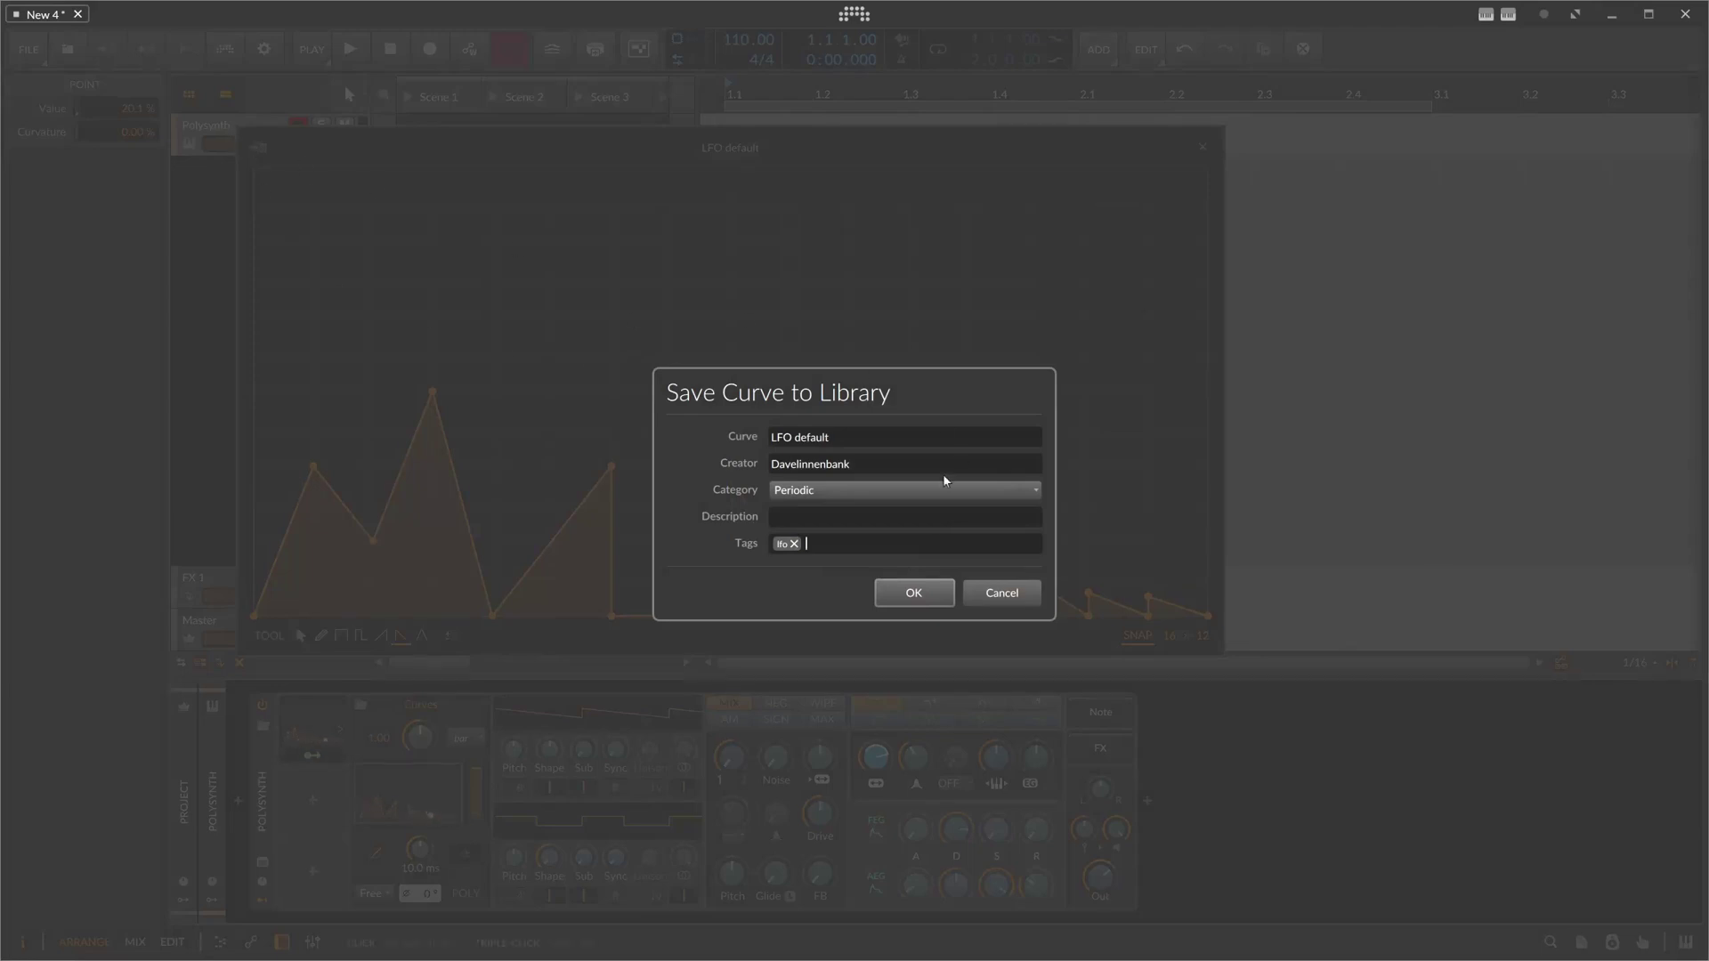
left_click(997, 593)
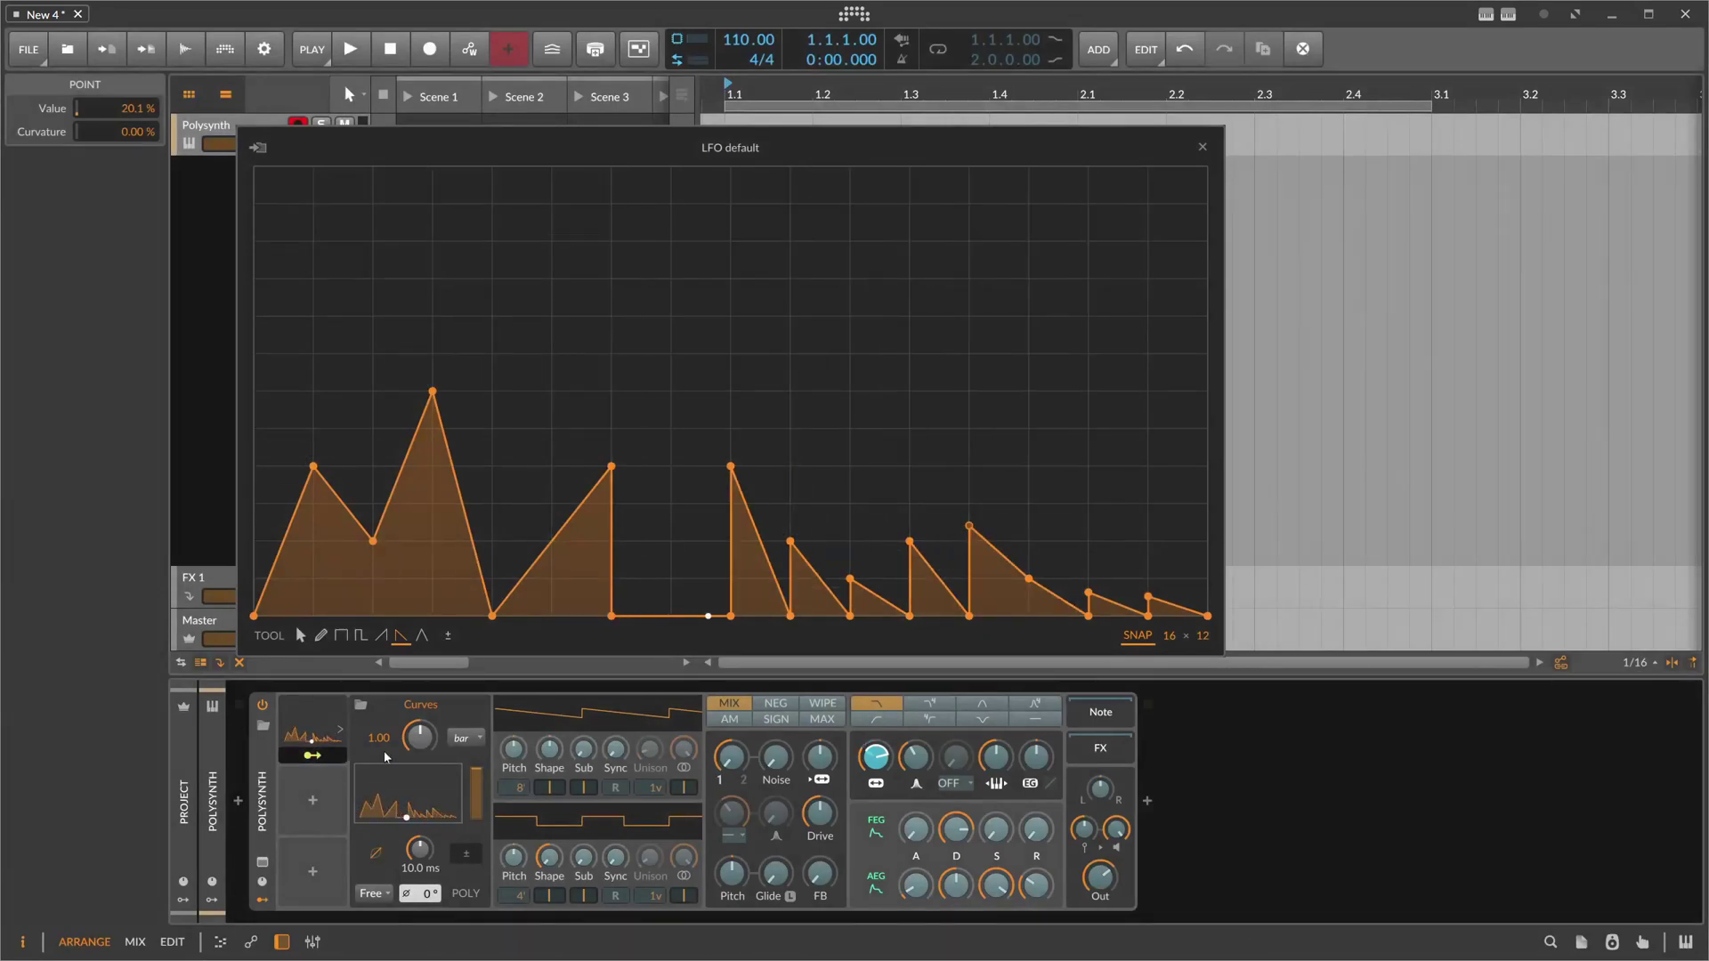
right_click(414, 776)
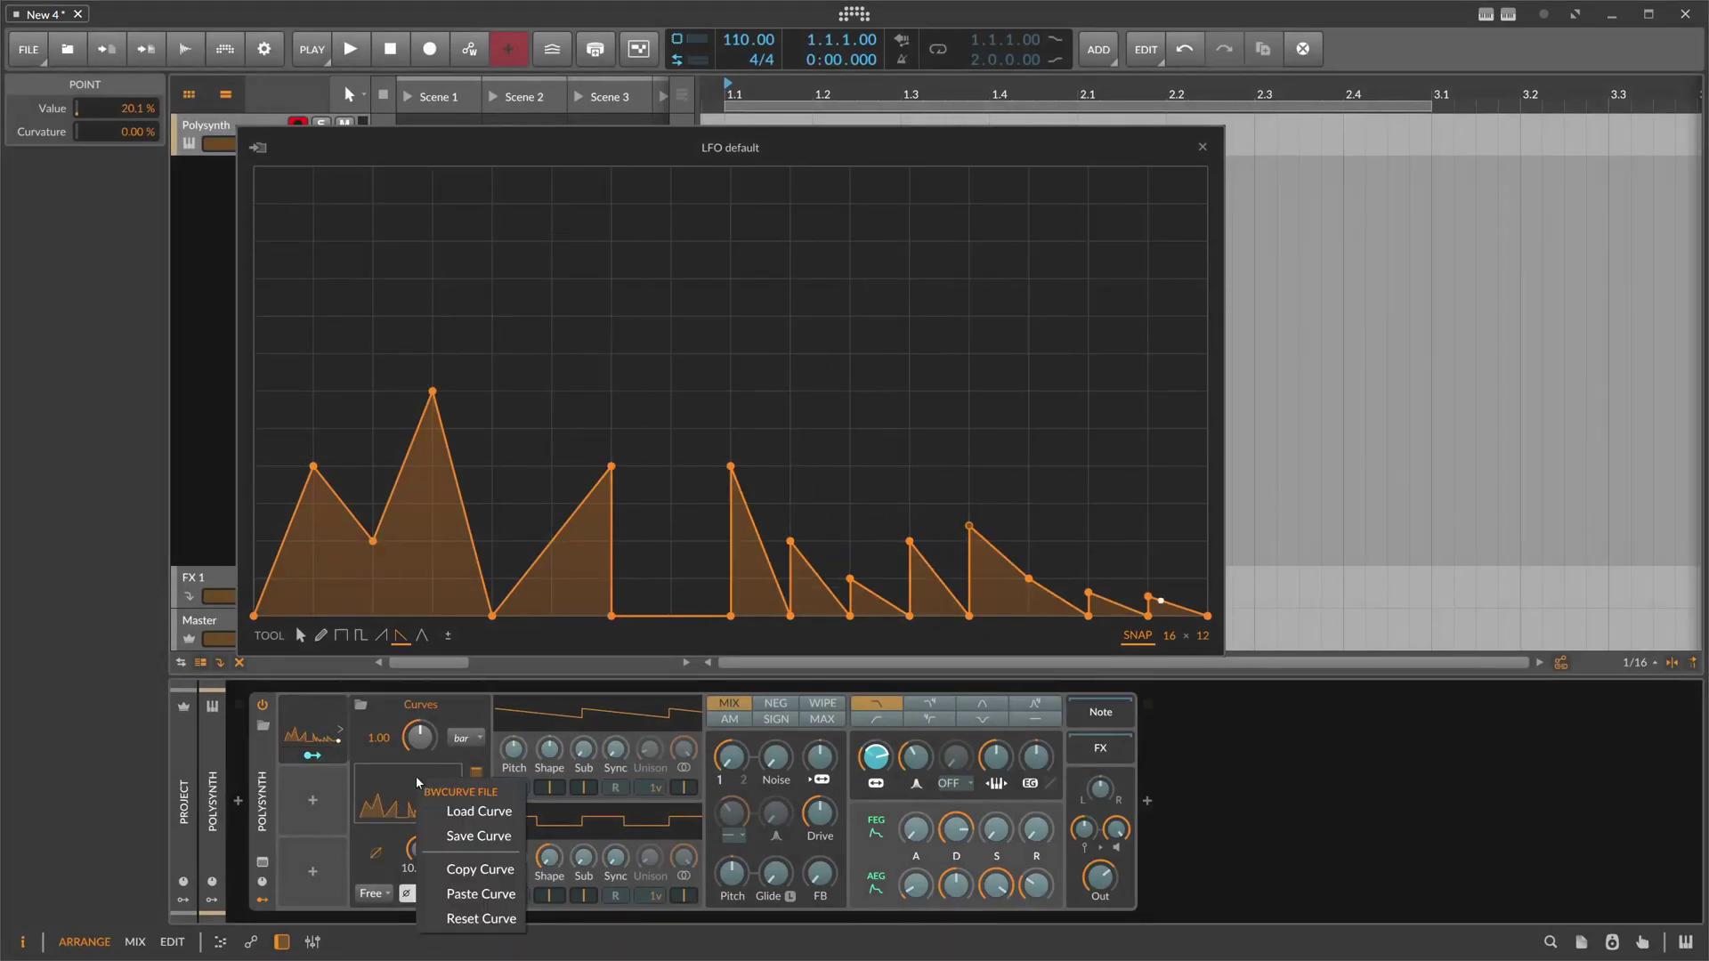
left_click(474, 812)
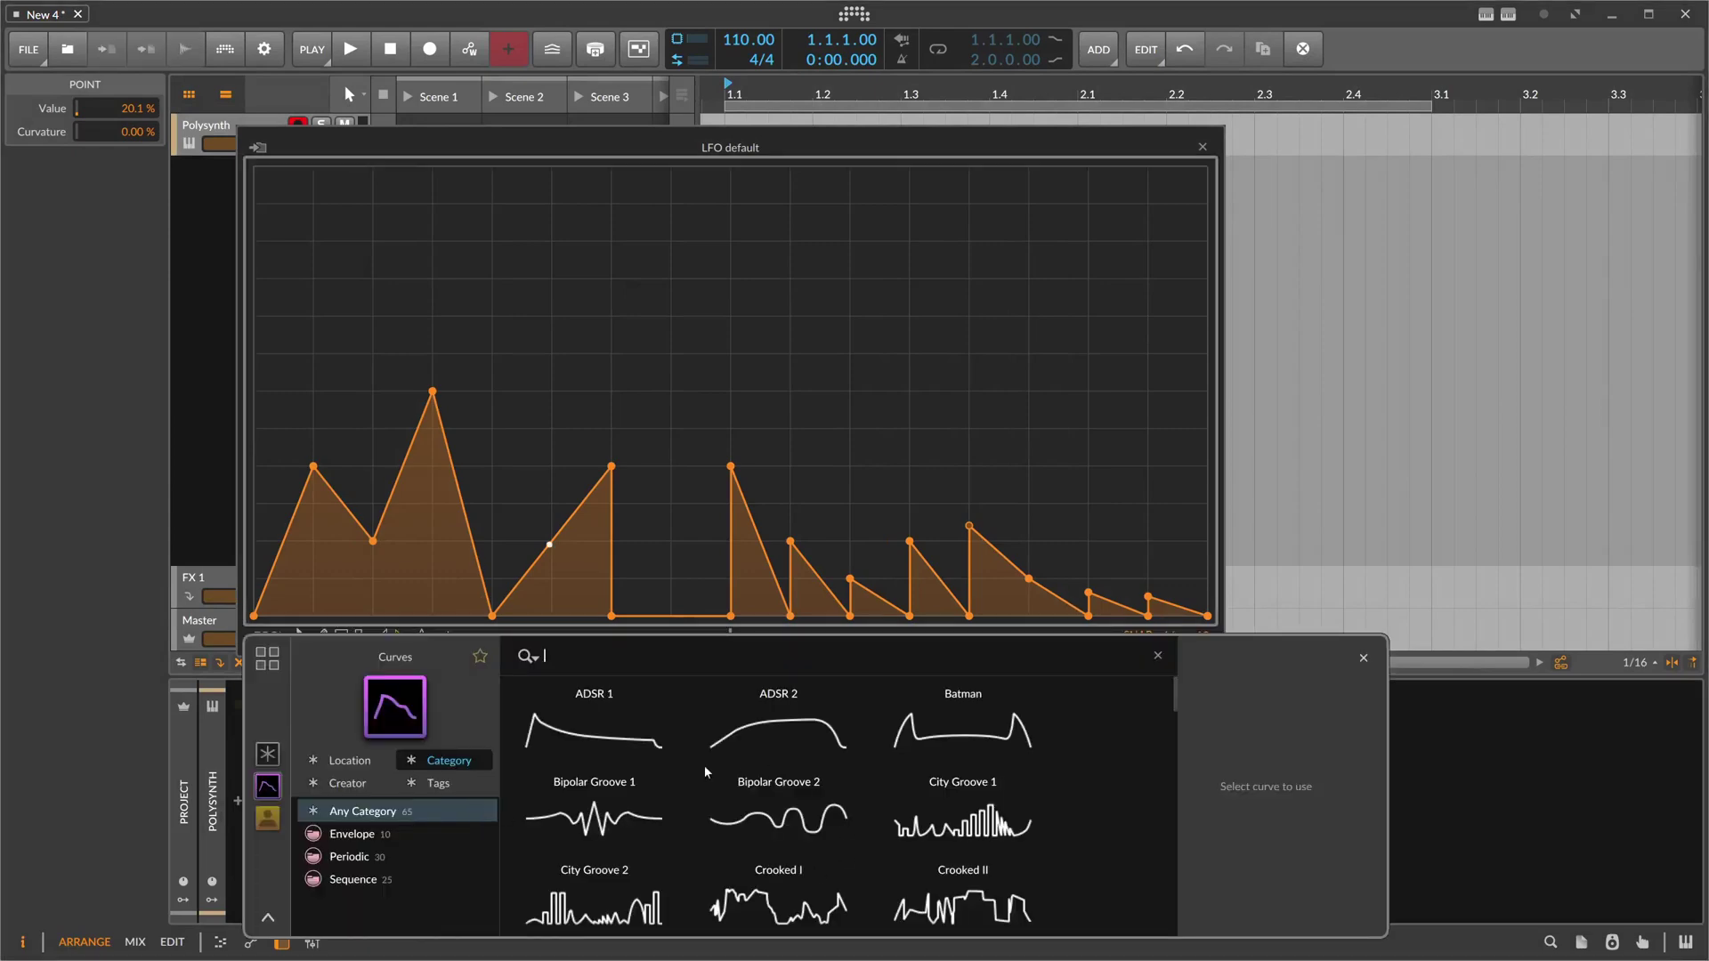
scroll(696, 780, "down", 5)
key("Escape")
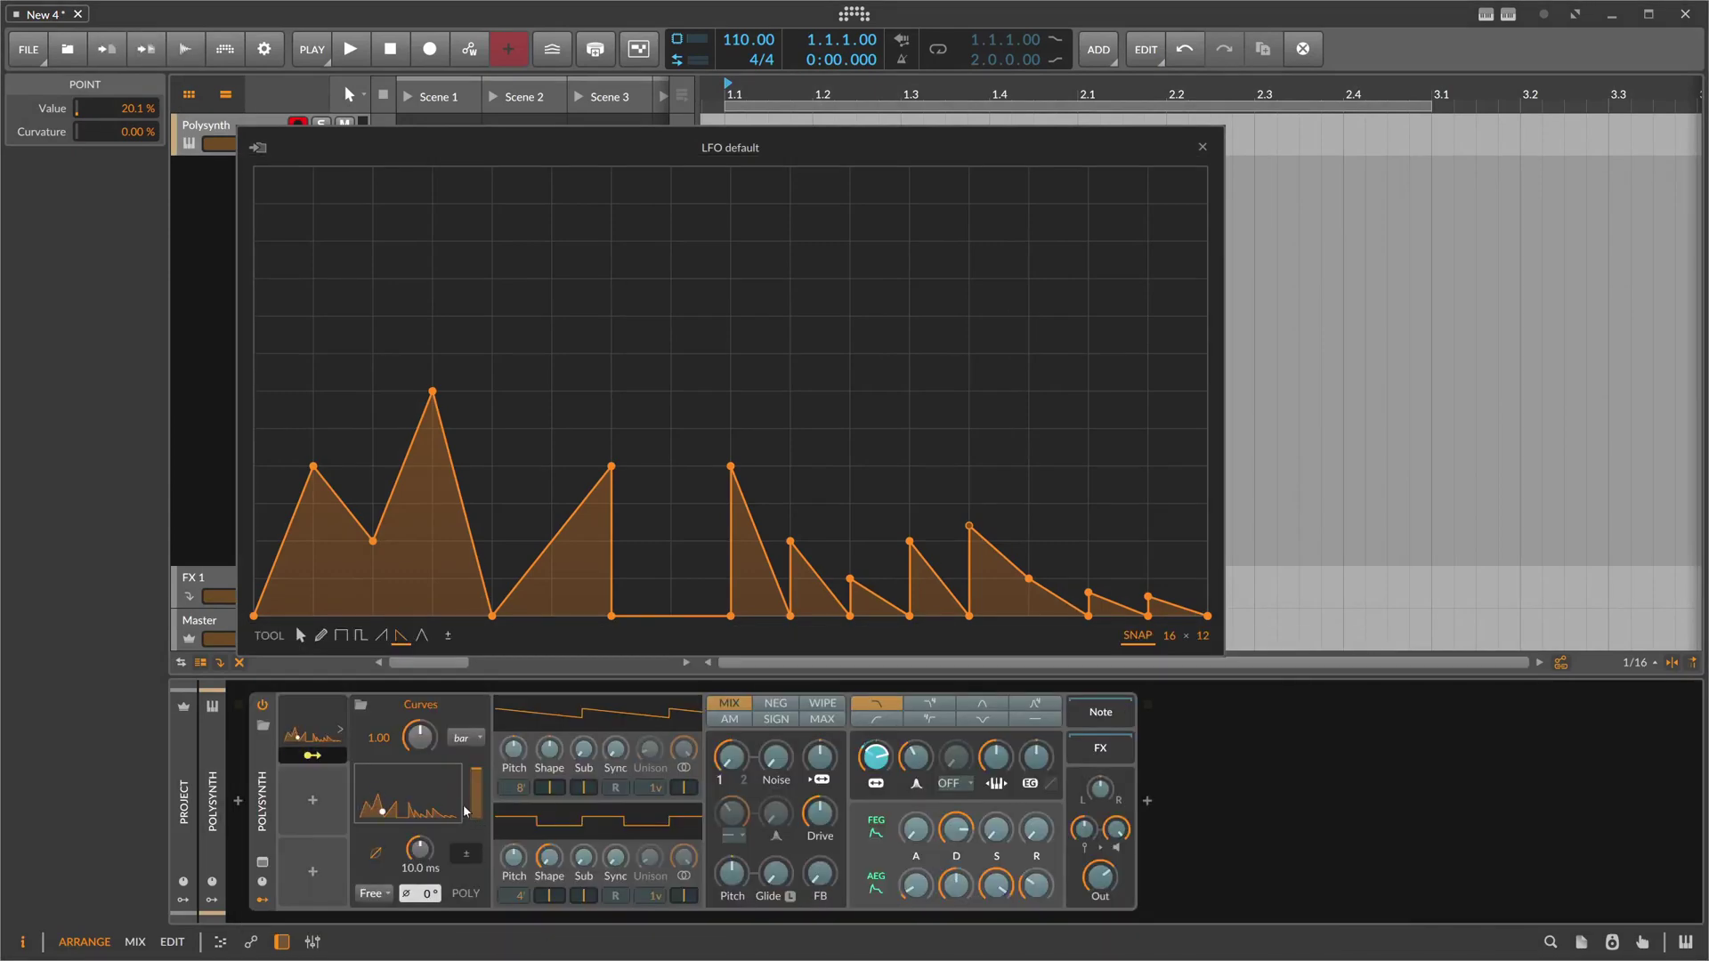
right_click(431, 799)
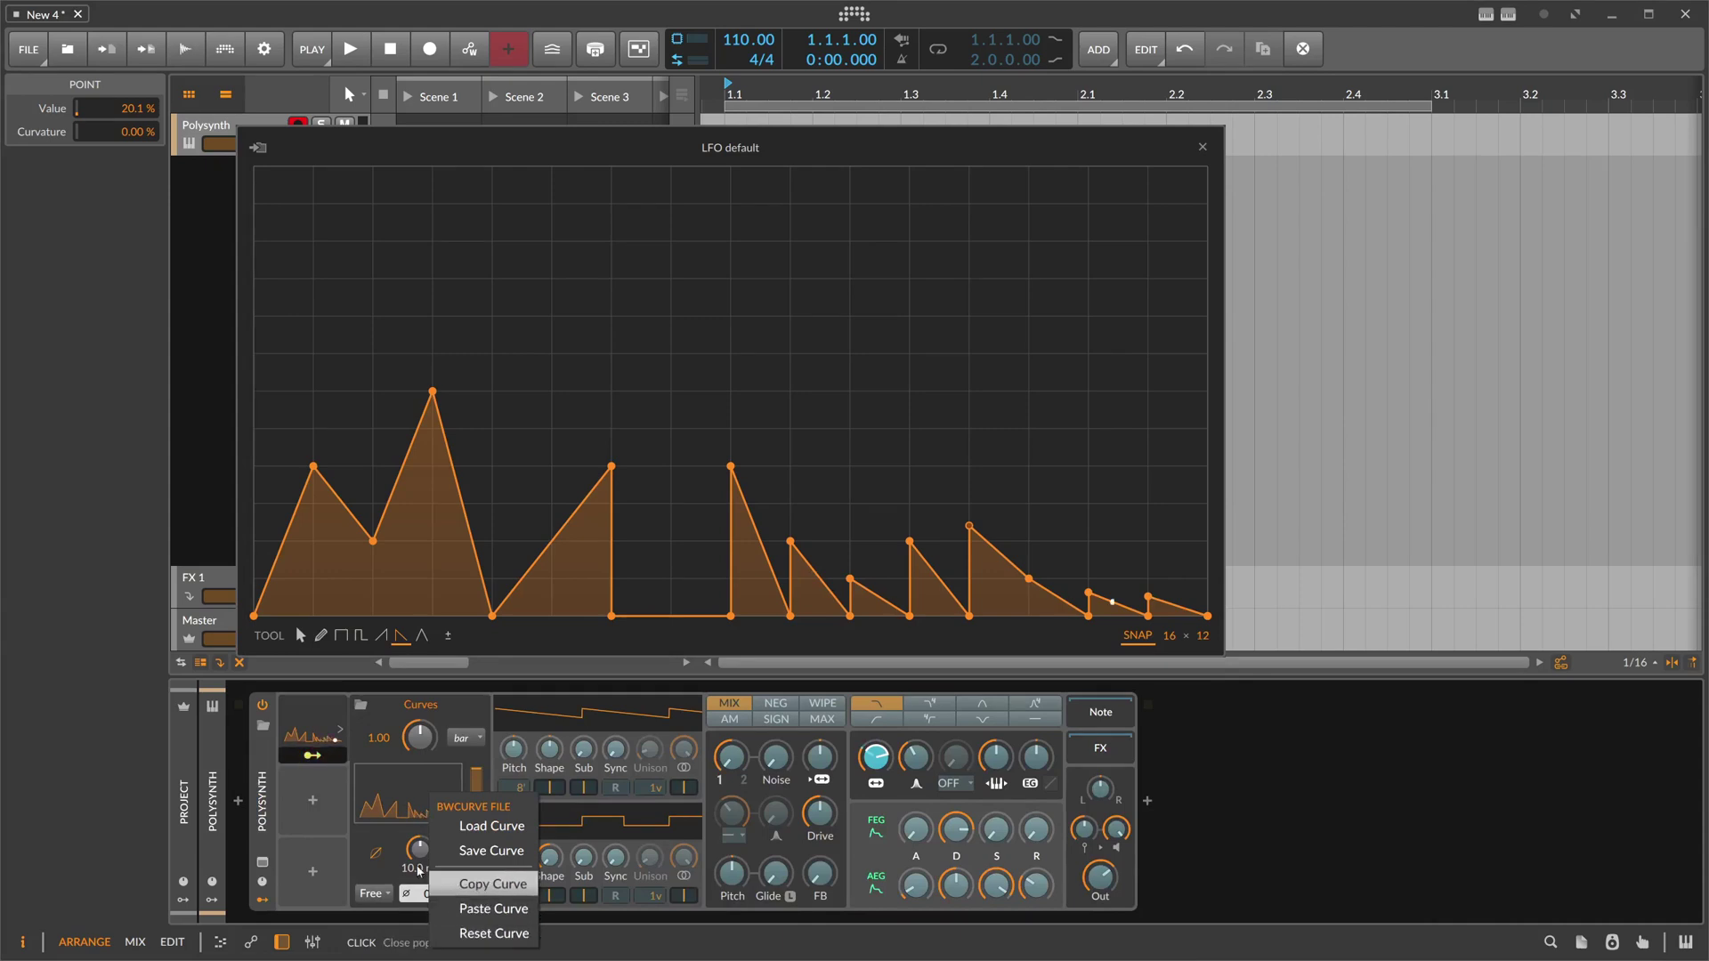
left_click(264, 790)
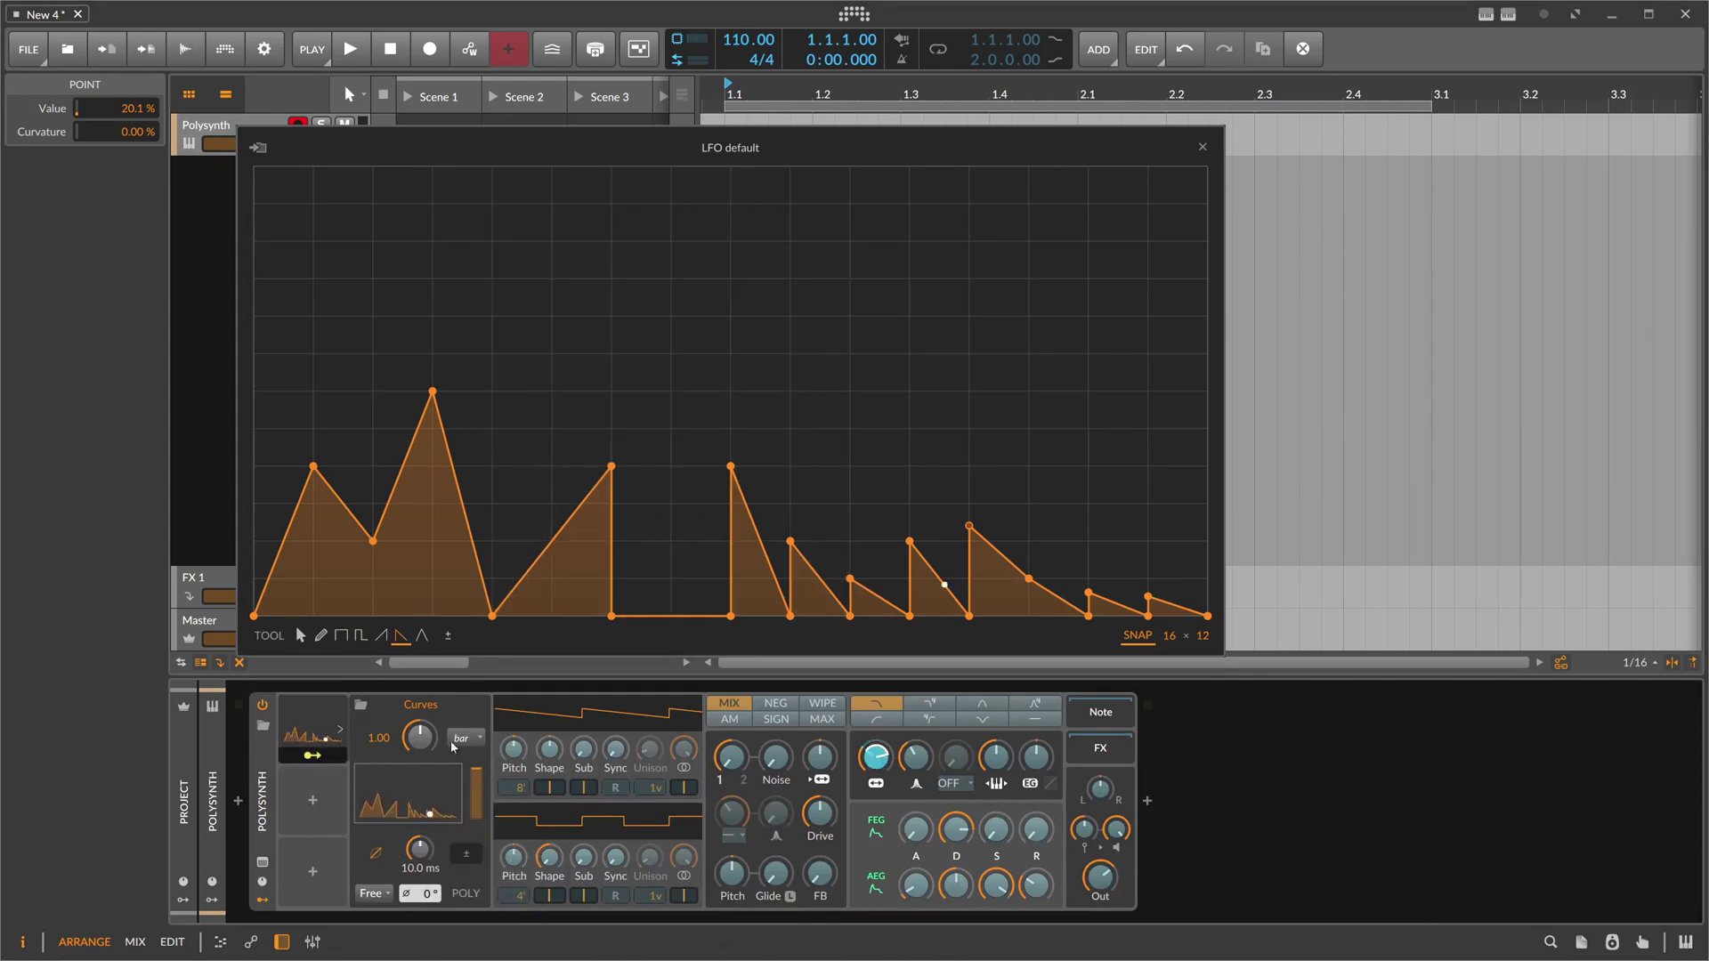
Step: Reshape the curve's opening into tall spikes at about 83 % and 100 %, then start playback
left_click_drag(372, 540, 372, 616)
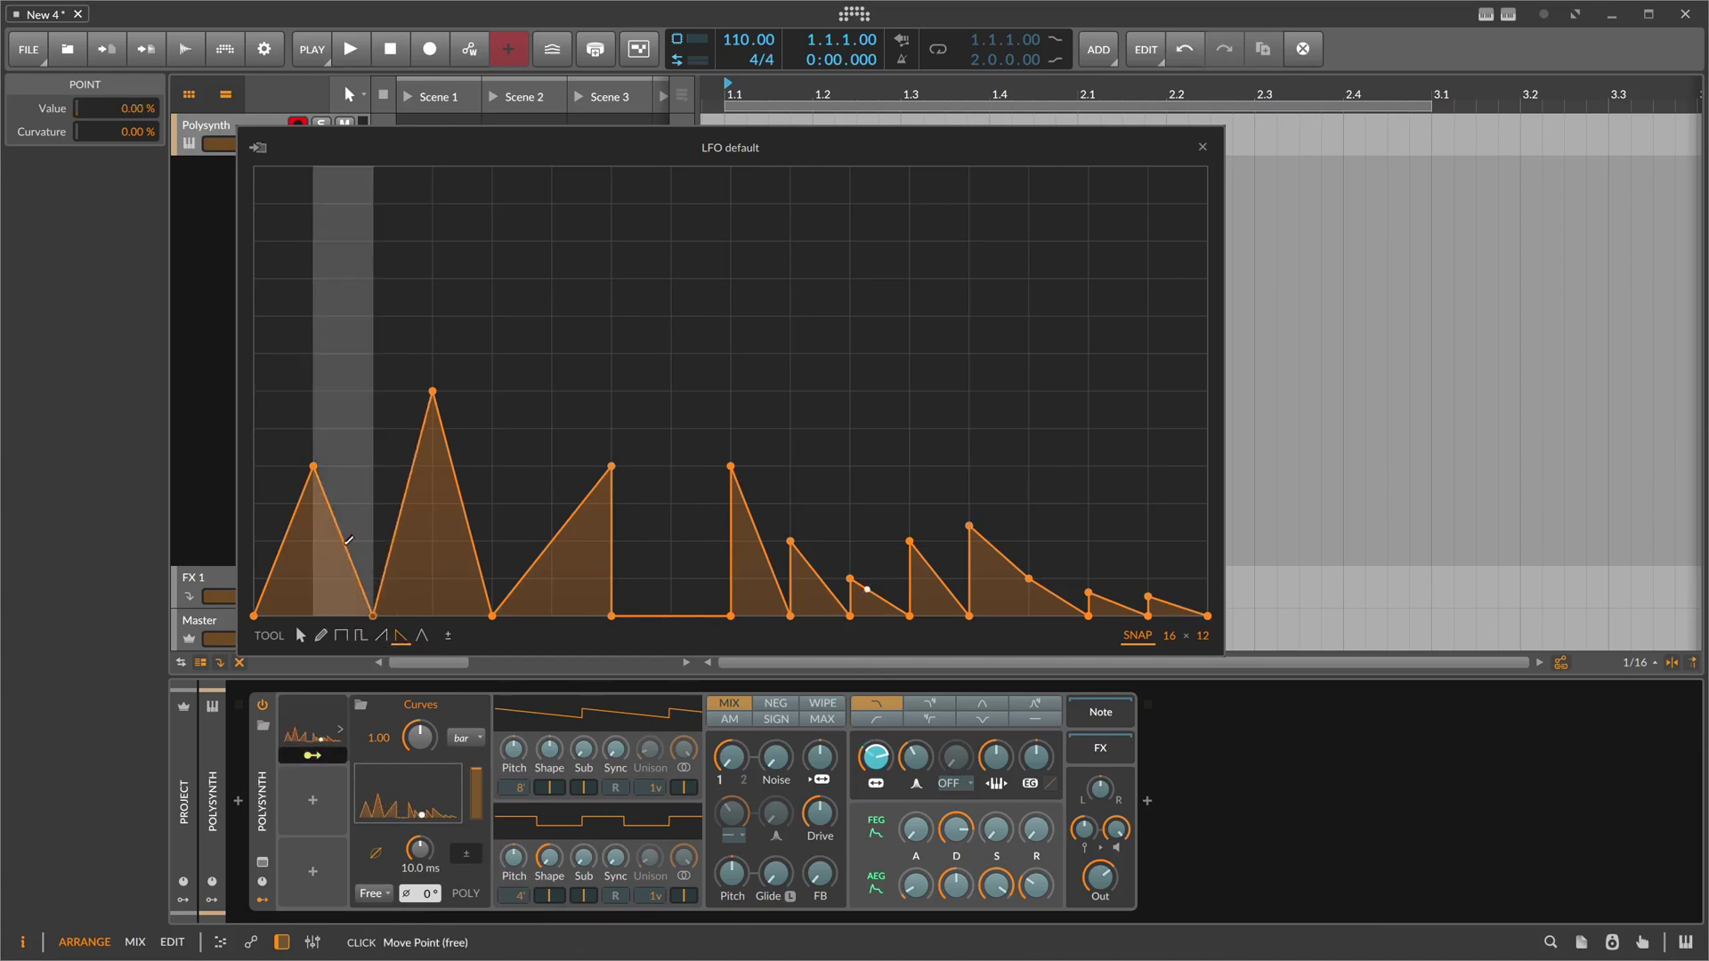
left_click_drag(312, 465, 254, 465)
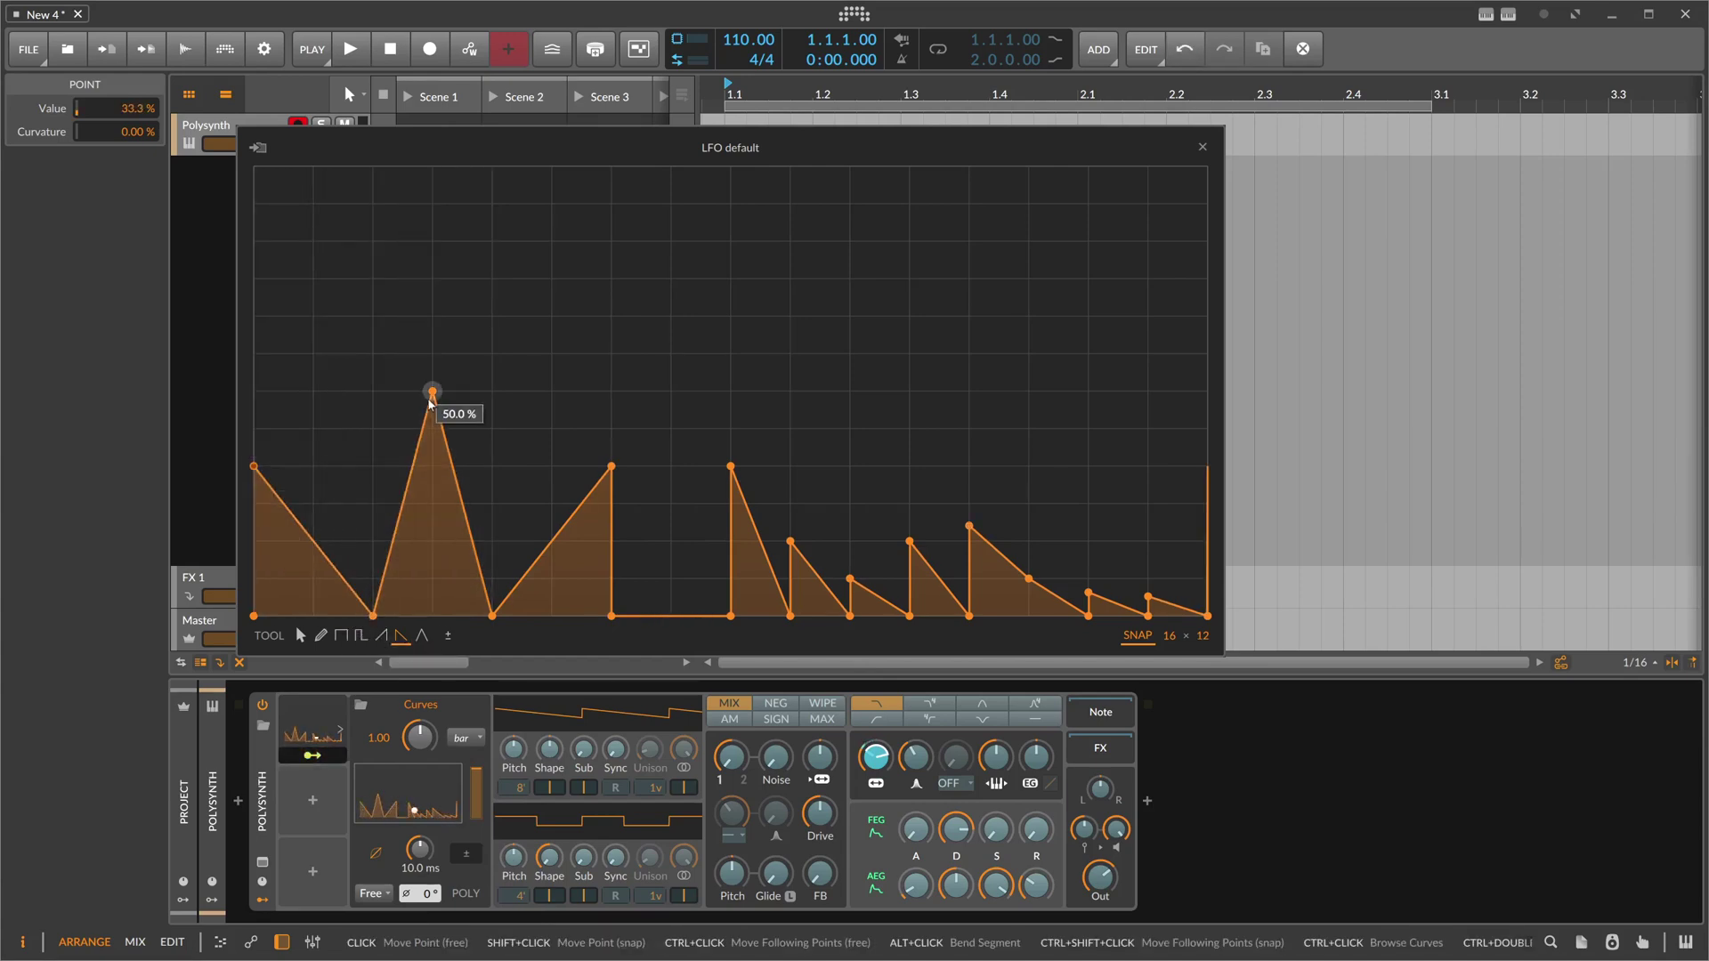
left_click_drag(372, 616, 432, 616)
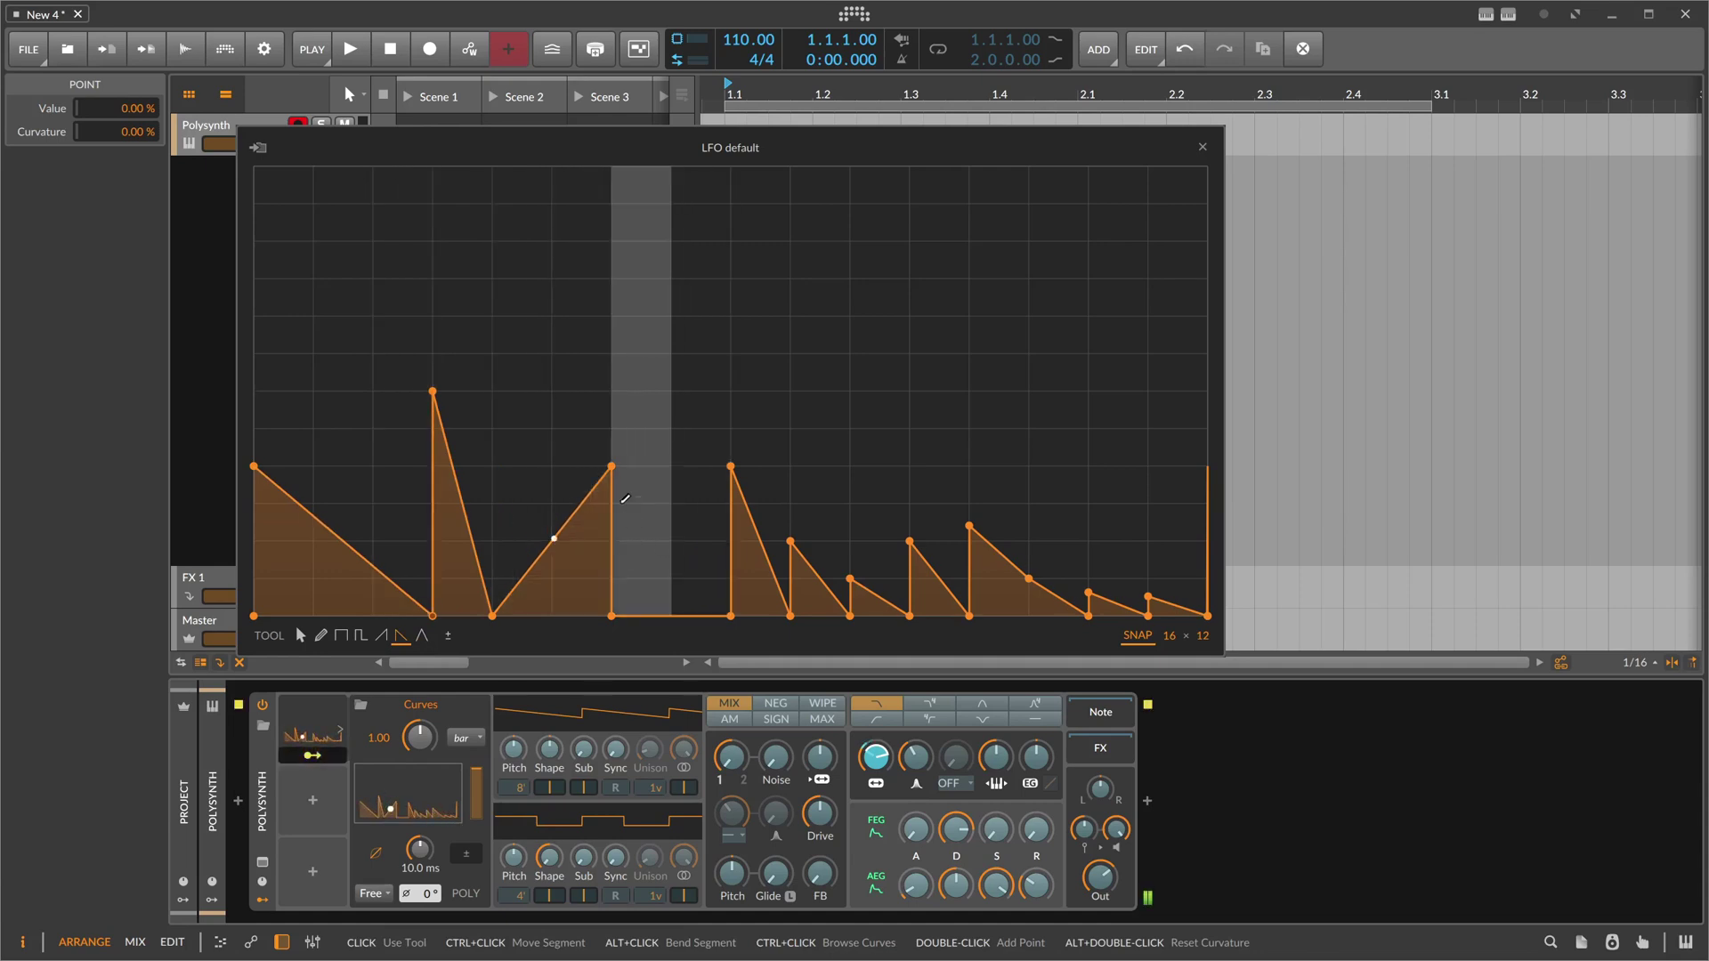
left_click_drag(611, 465, 611, 167)
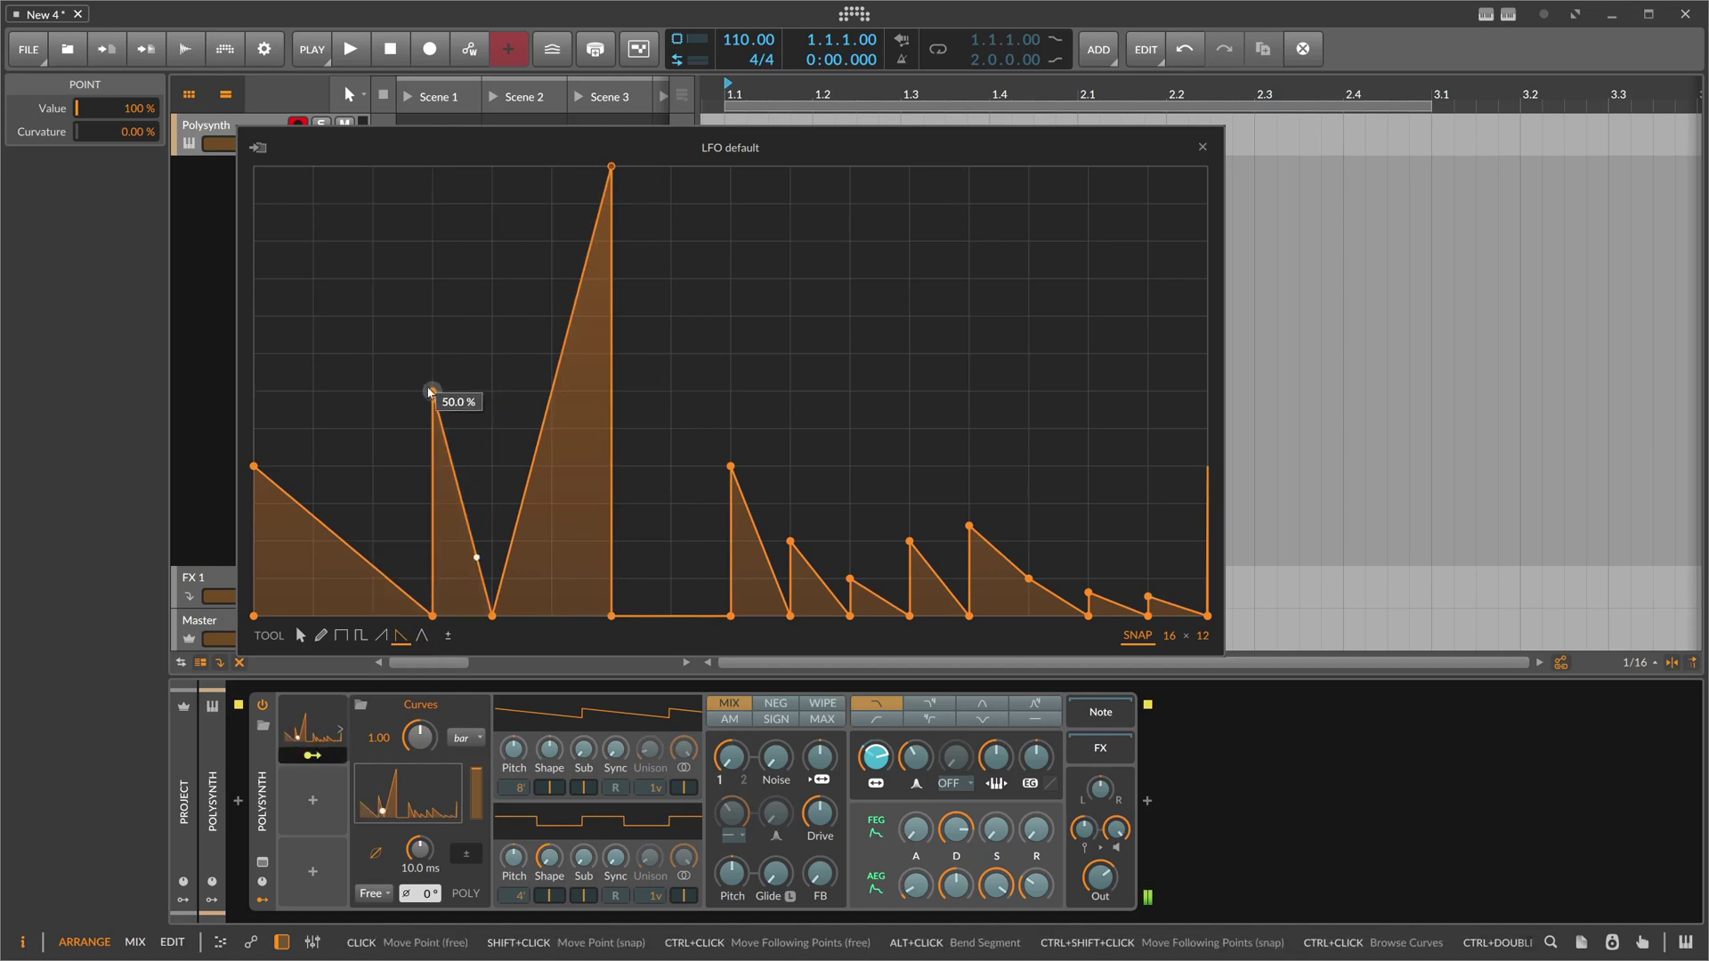
left_click_drag(432, 393, 433, 241)
left_click_drag(253, 465, 254, 241)
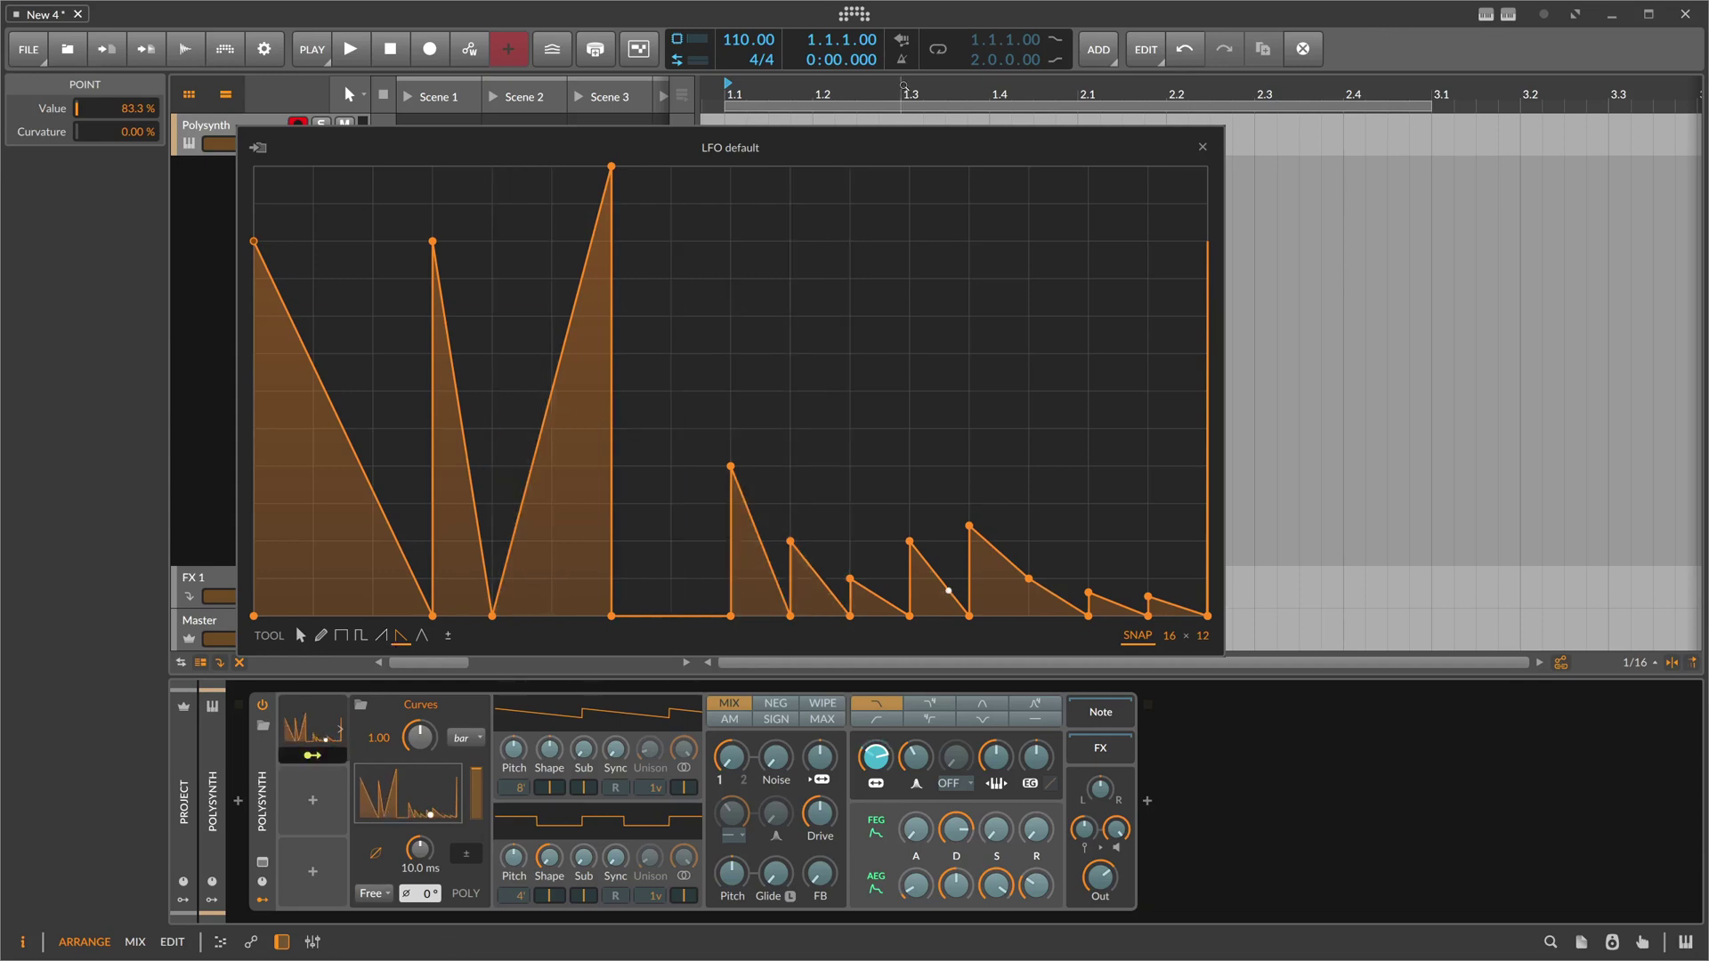
left_click(350, 50)
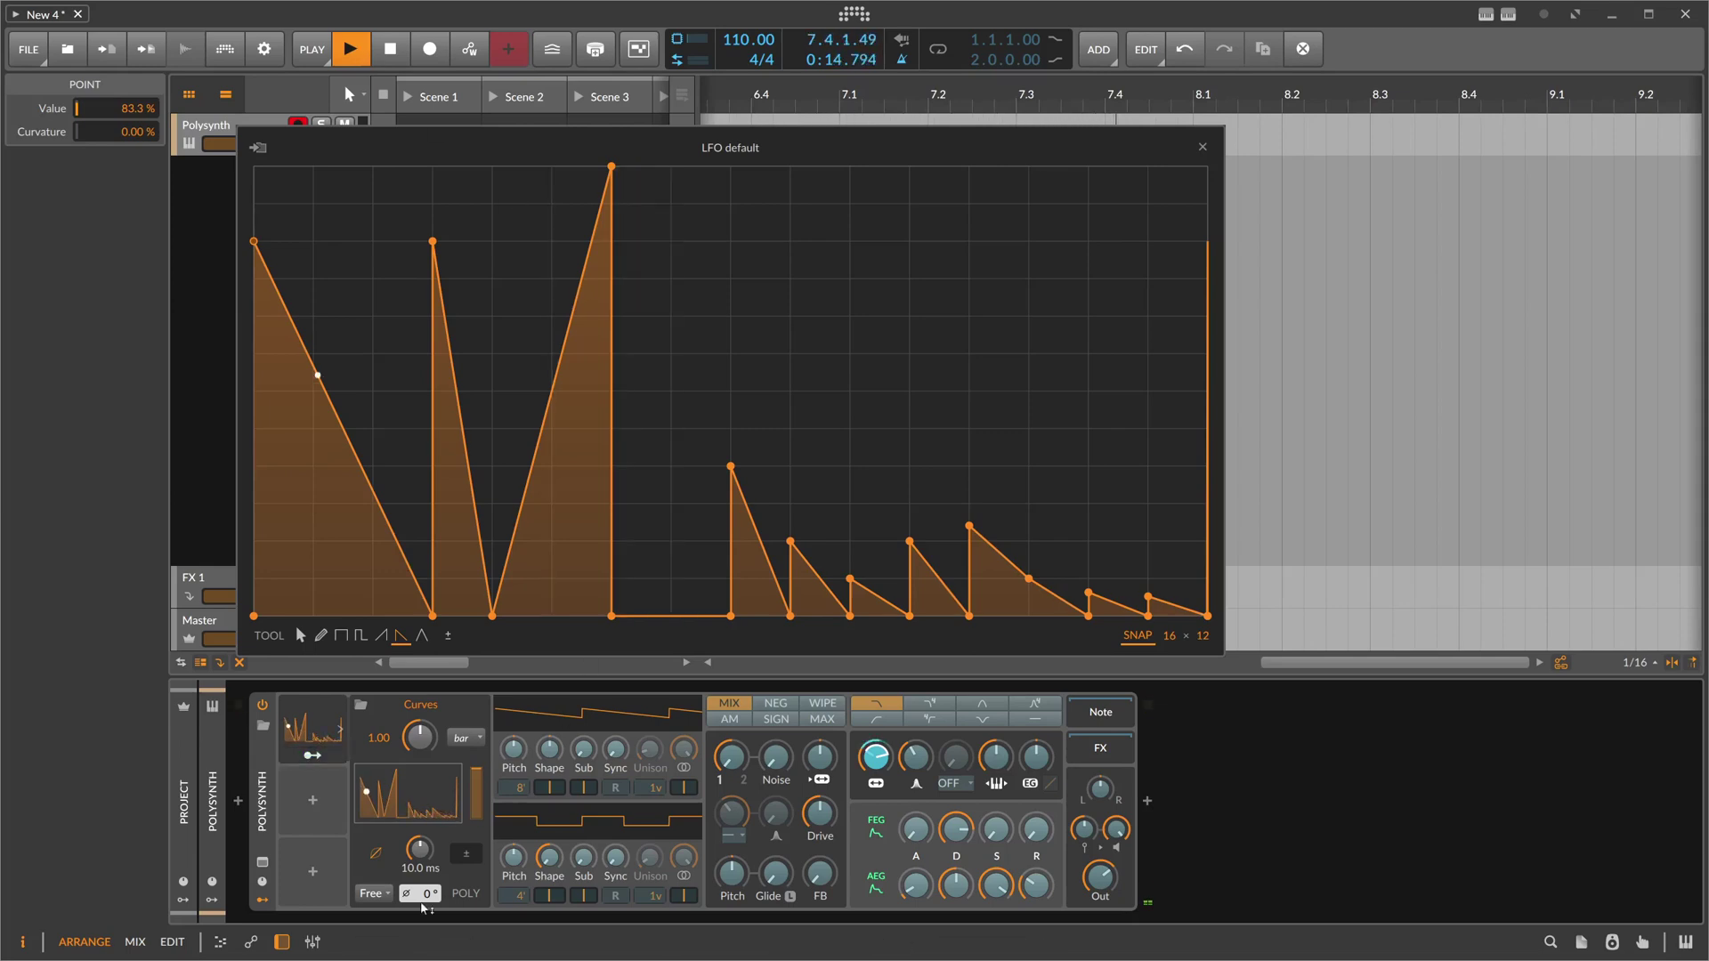
Step: Change the LFO phase mode from Free to Note, then to Sync
left_click(373, 893)
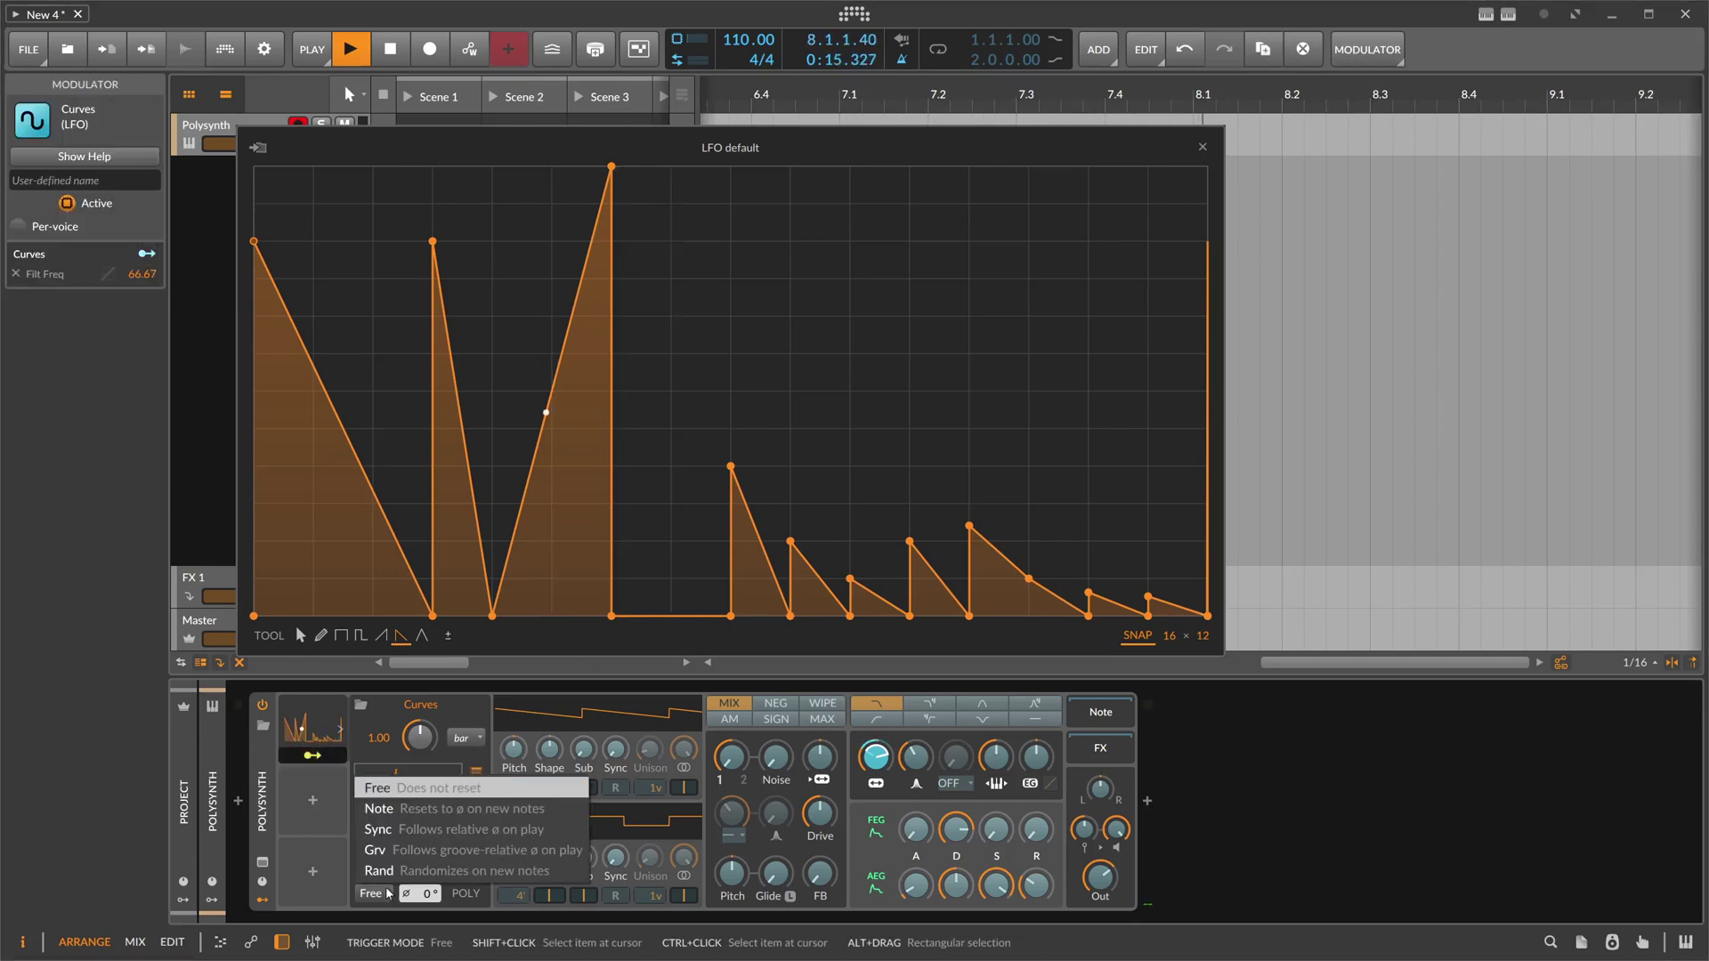
left_click(396, 810)
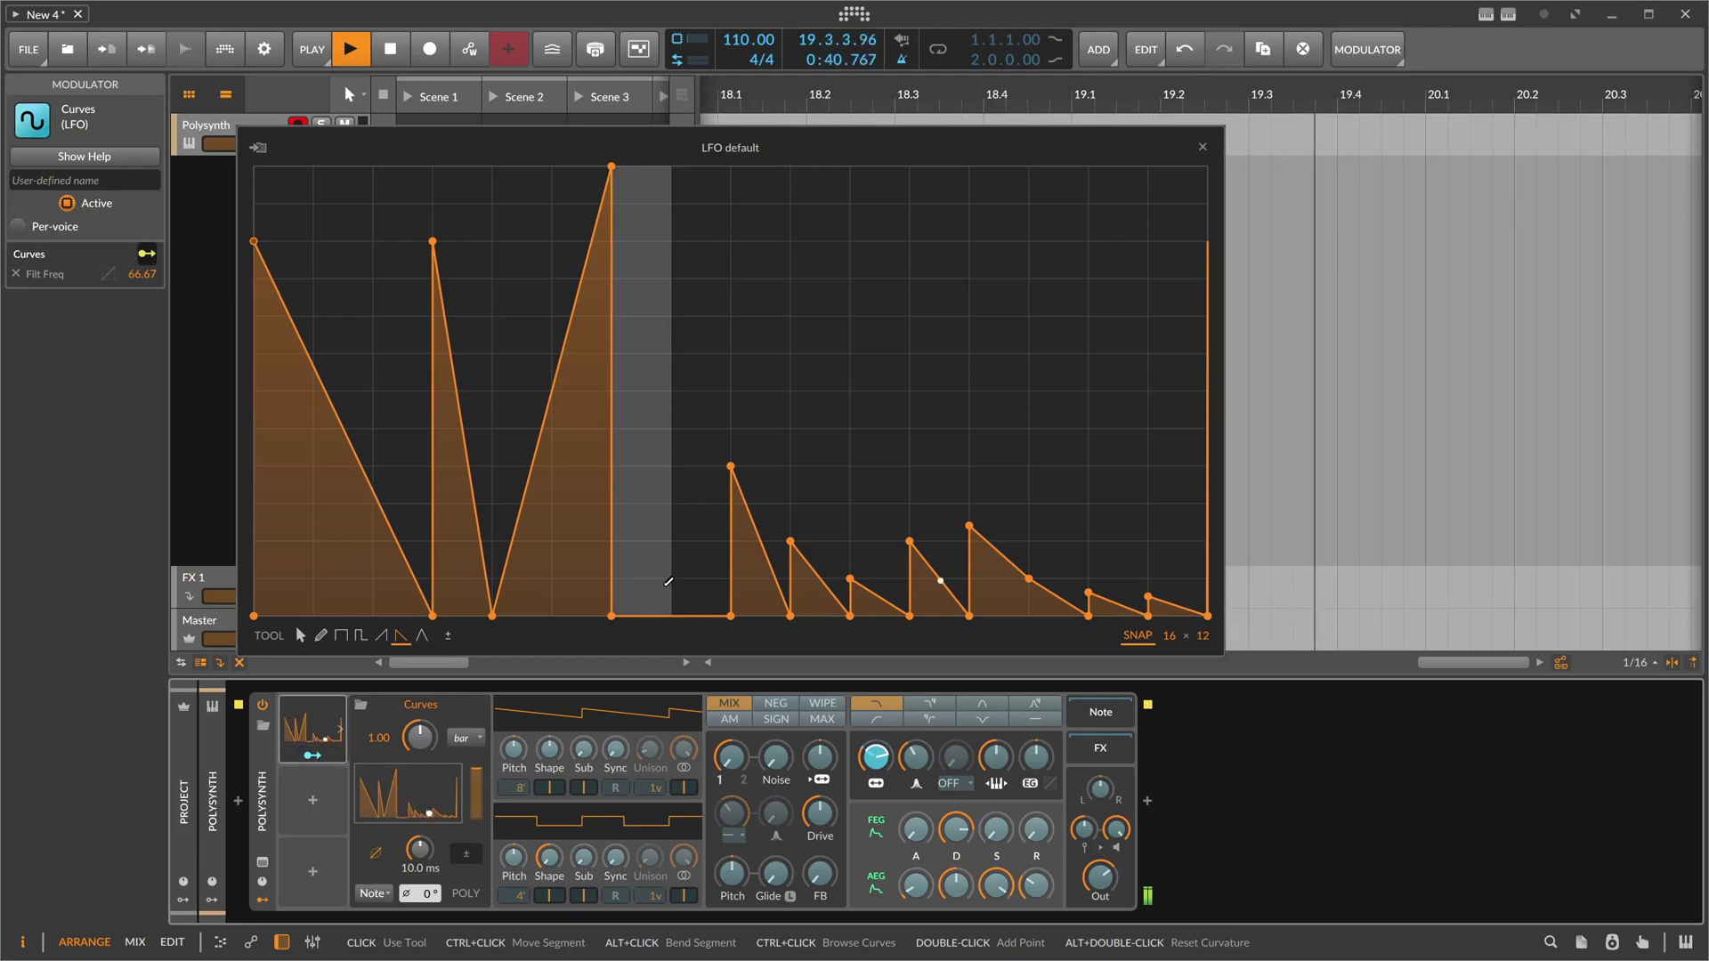
left_click(374, 893)
left_click(390, 828)
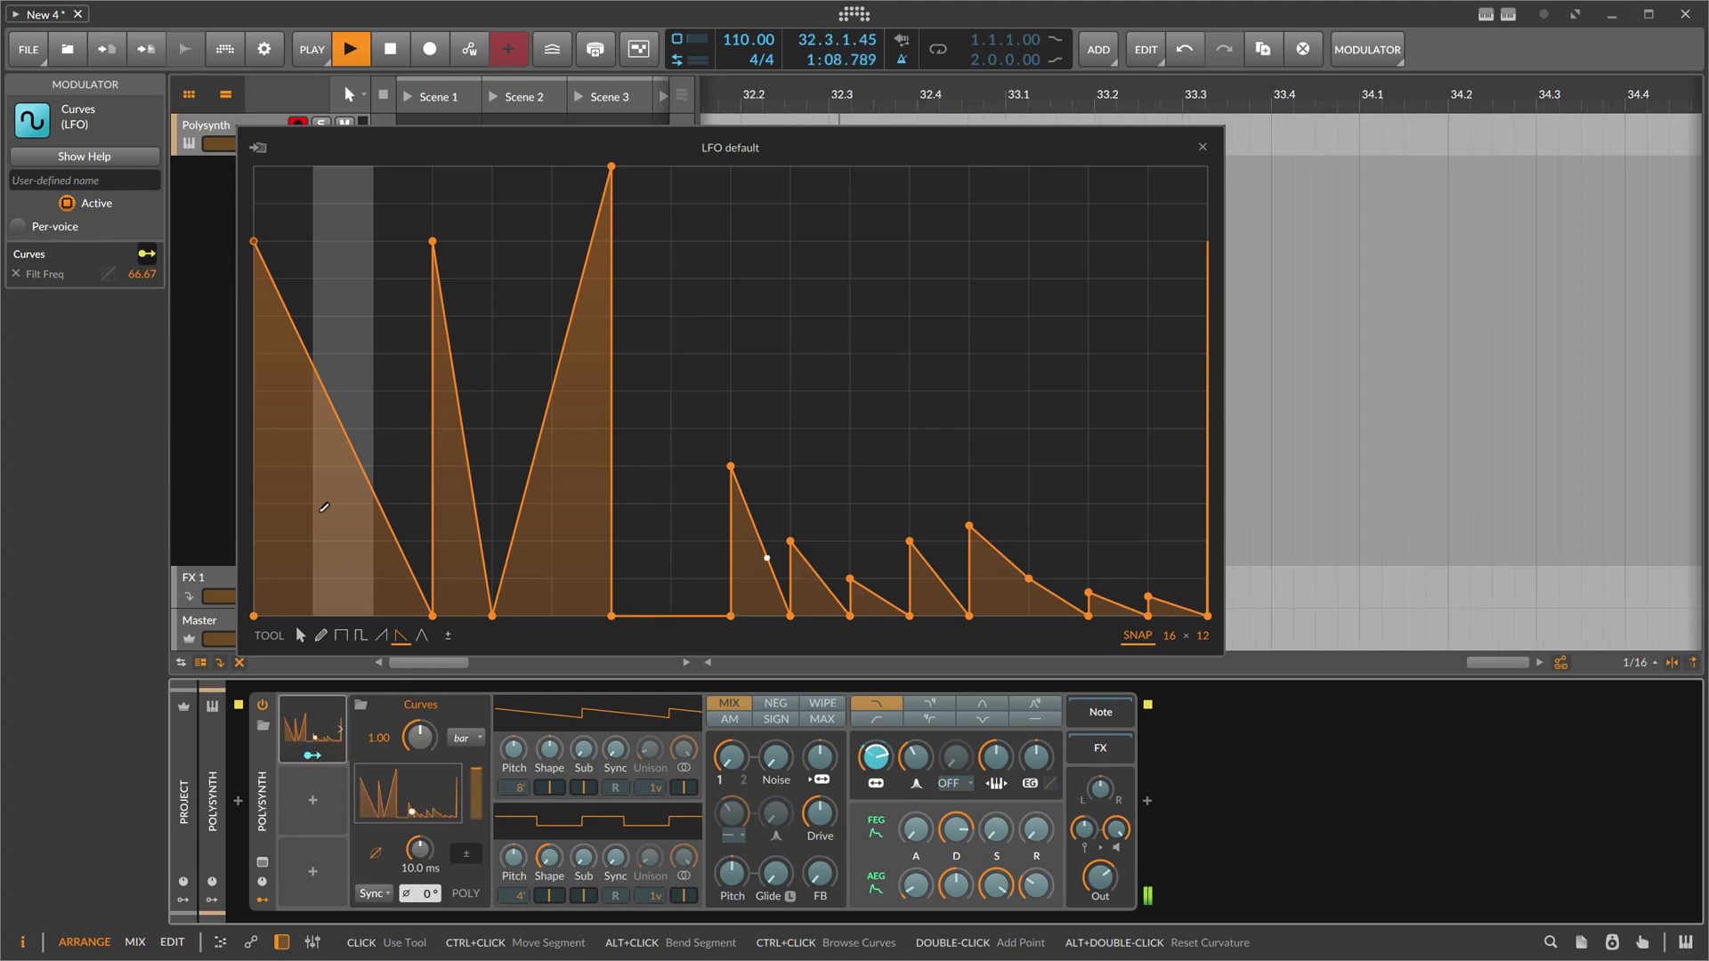
left_click(471, 738)
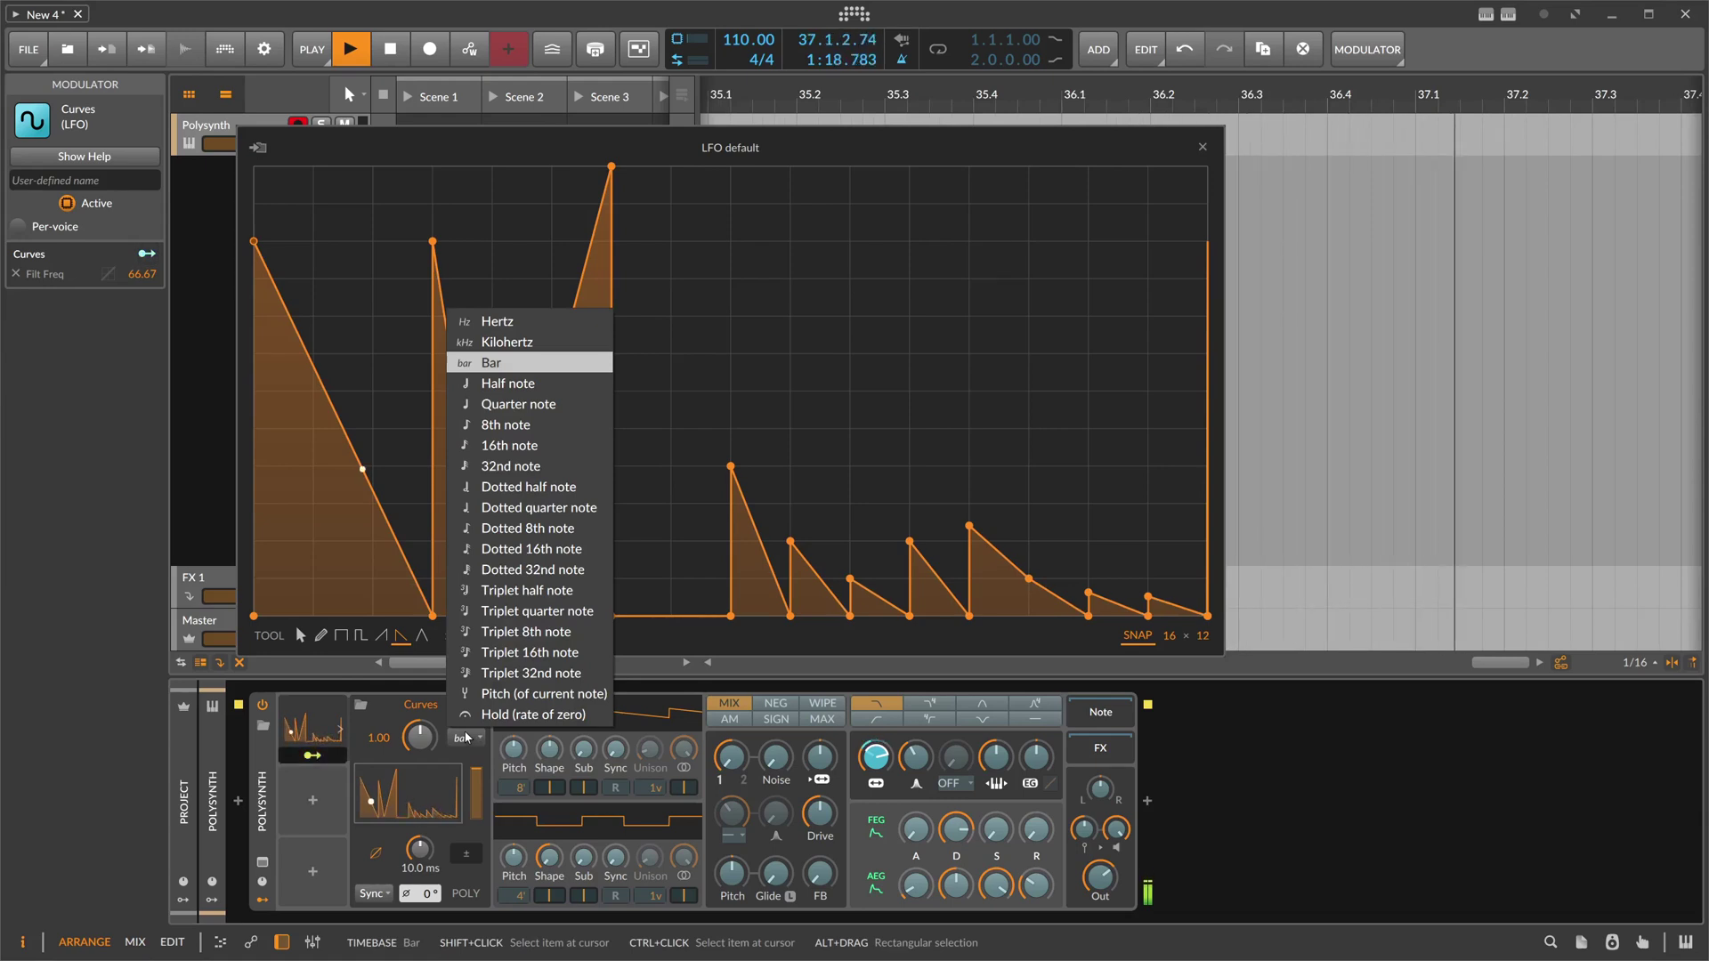
Step: Try a half-note LFO timebase, return it to bars, and stop playback
left_click(508, 382)
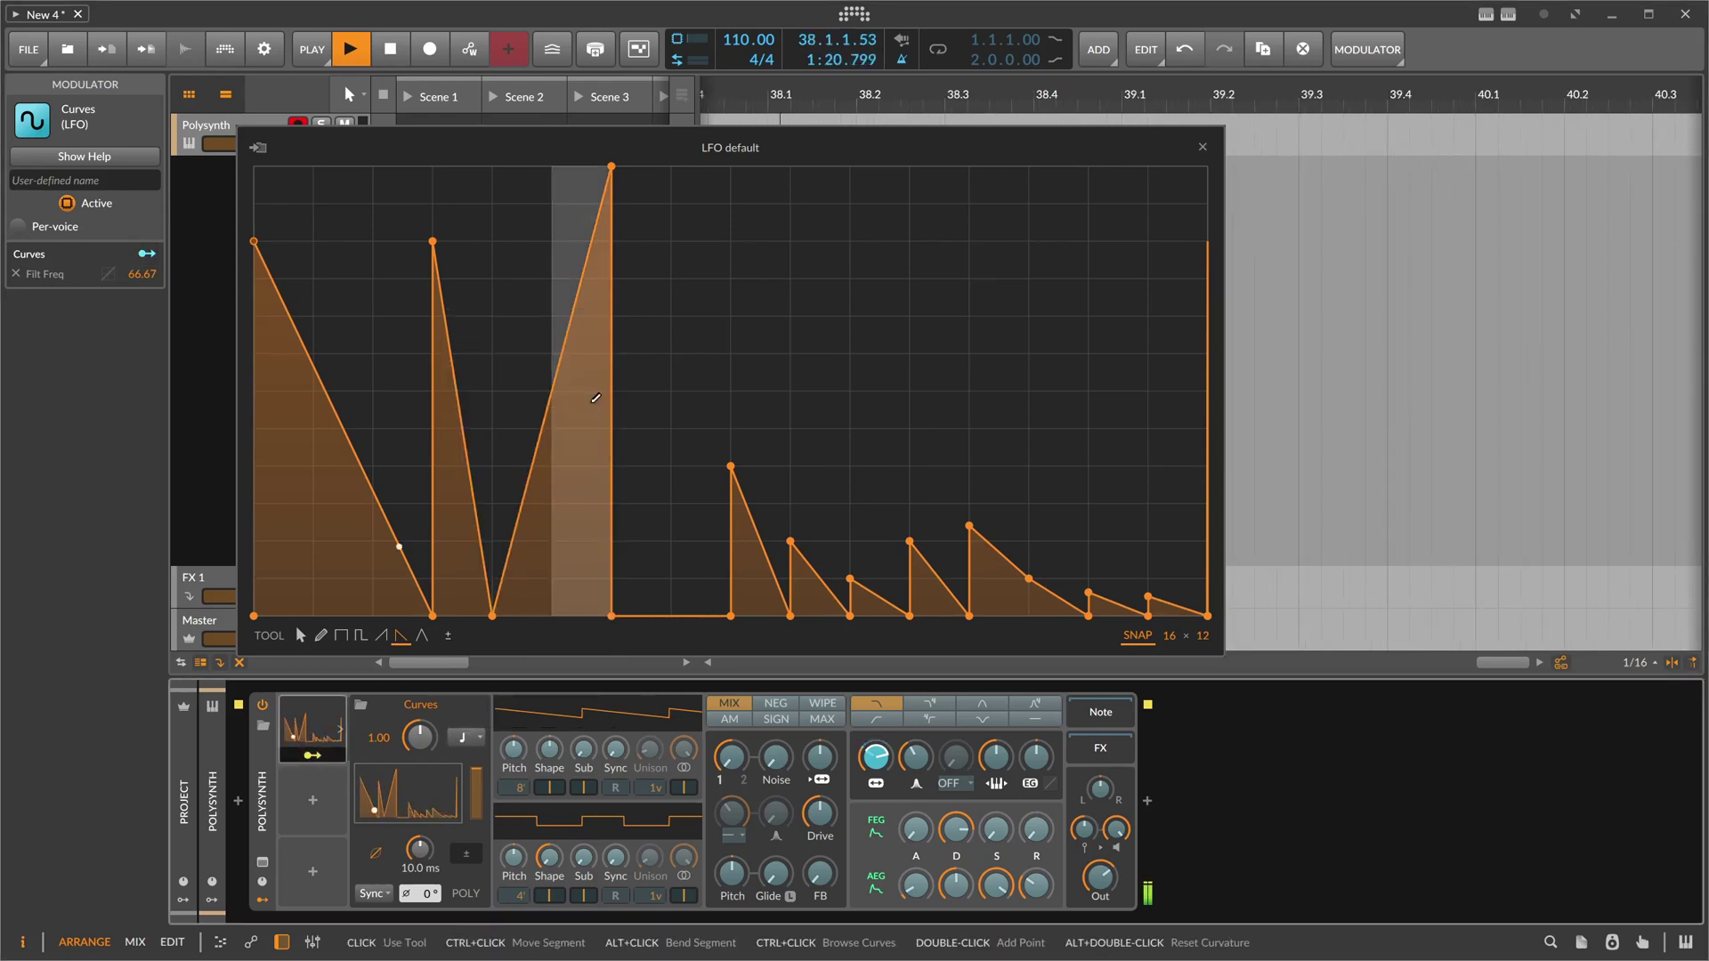
left_click(467, 739)
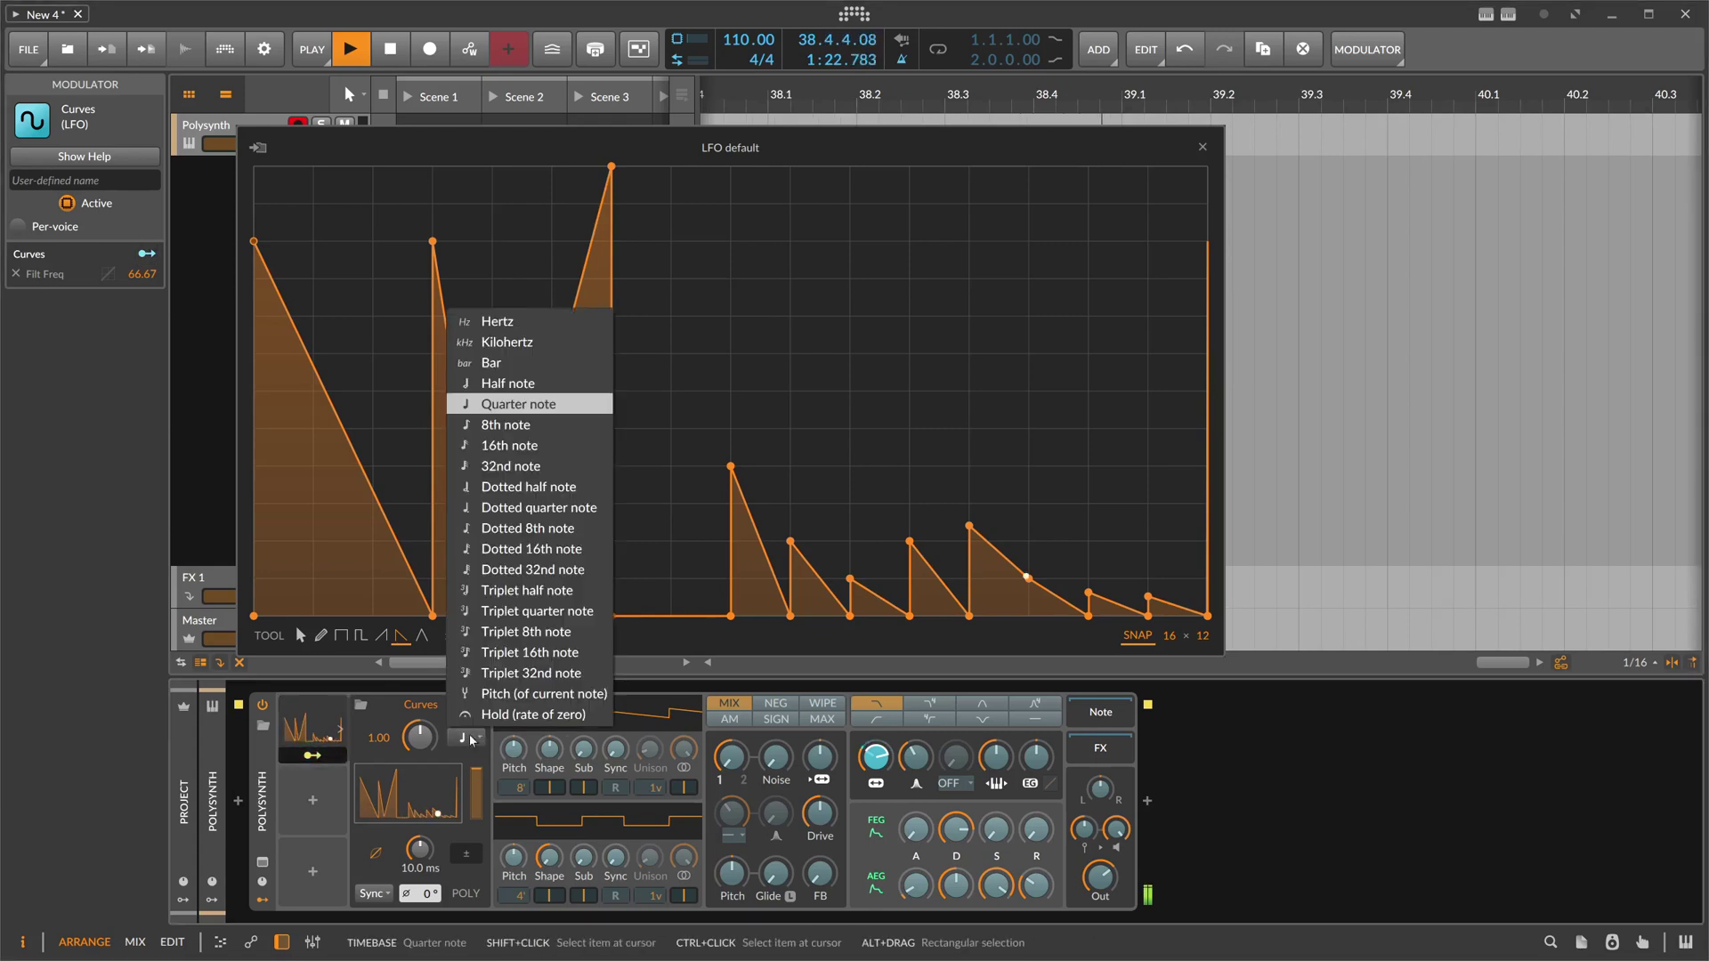
left_click(492, 362)
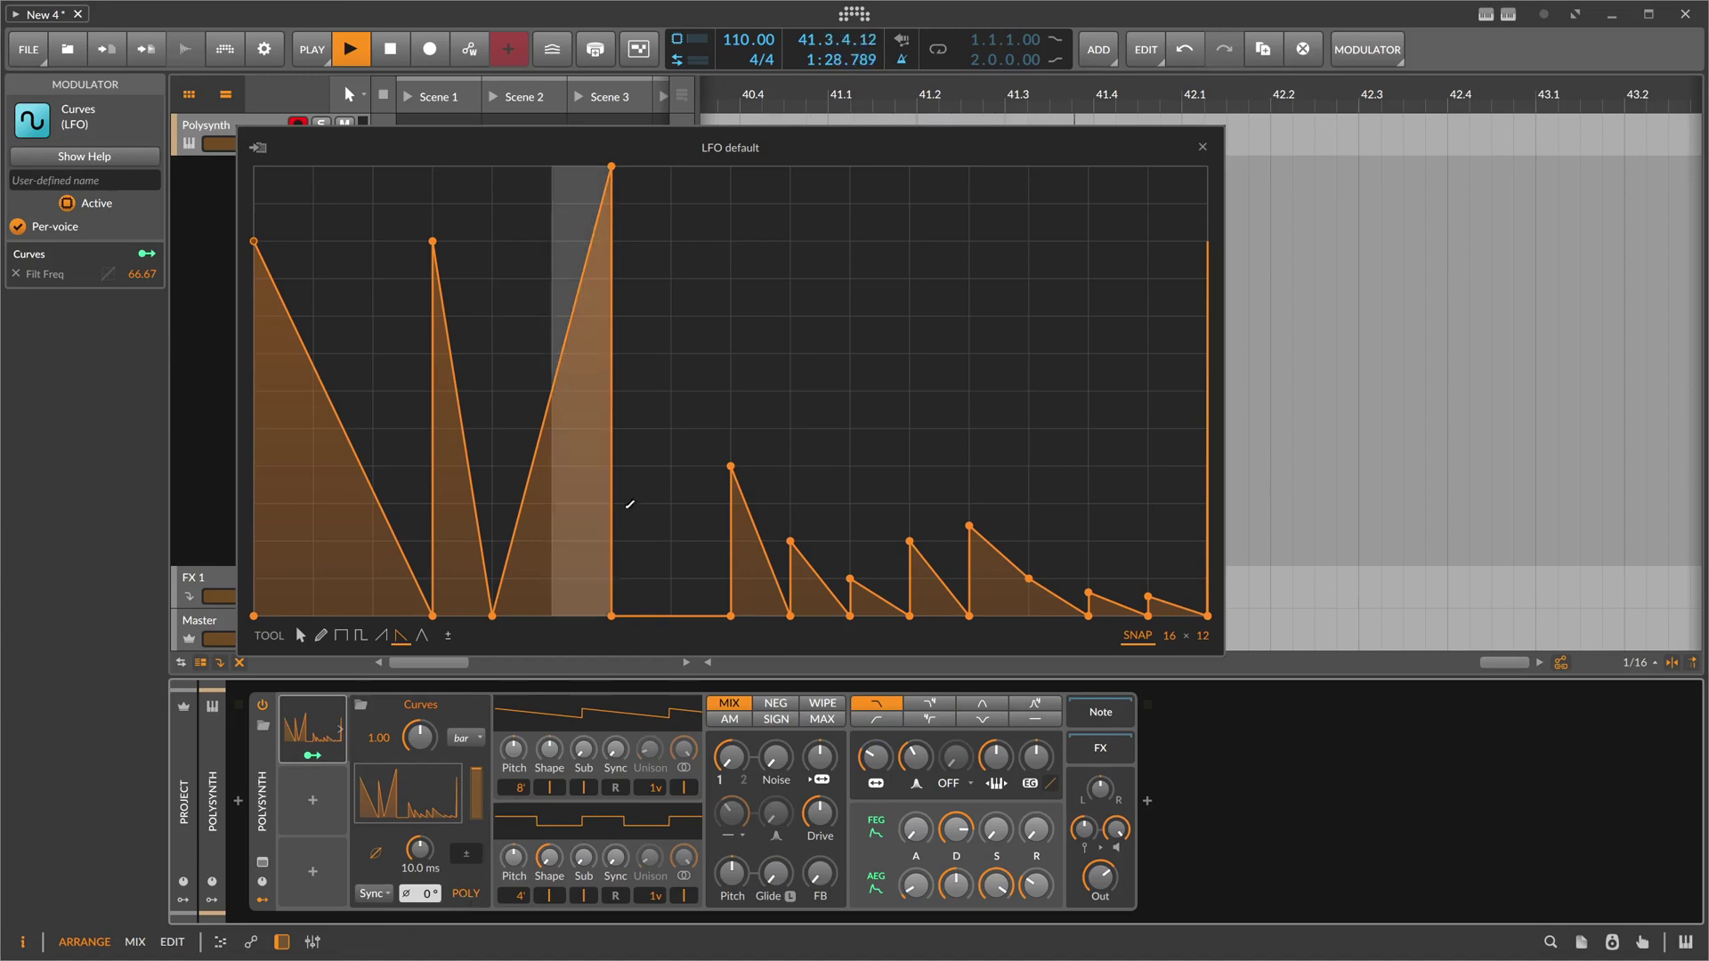
key("space")
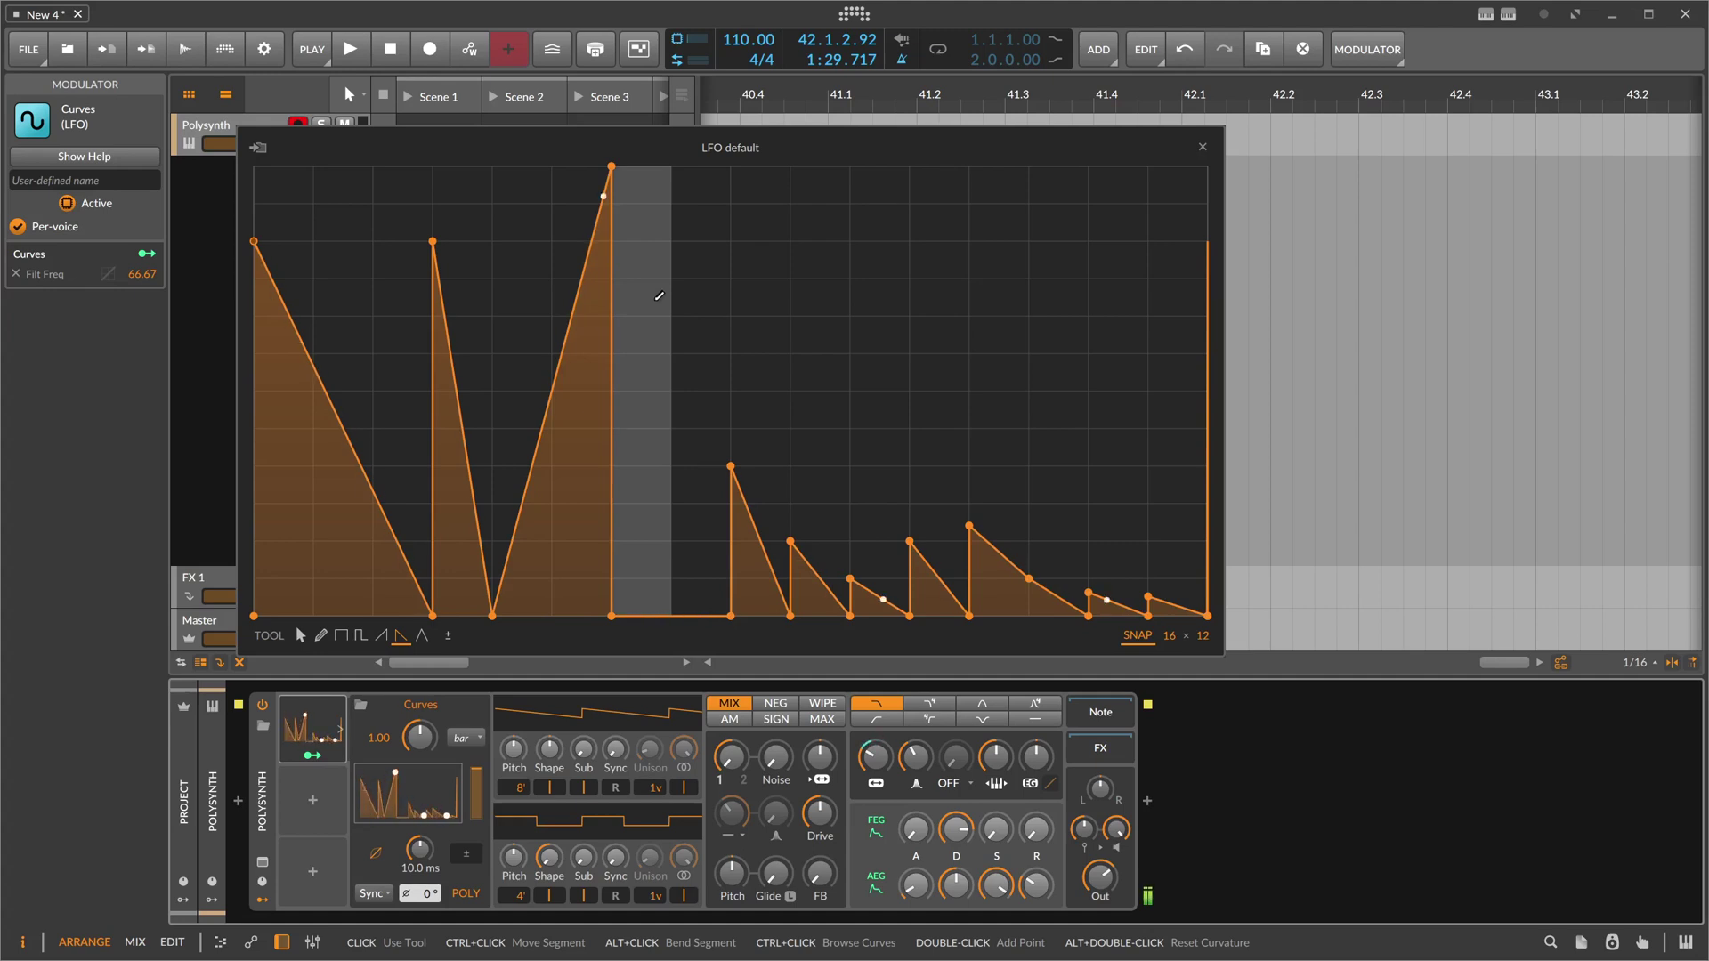
Step: Switch the Curves LFO trigger mode from Sync to Note so it restarts on every note
left_click(410, 815)
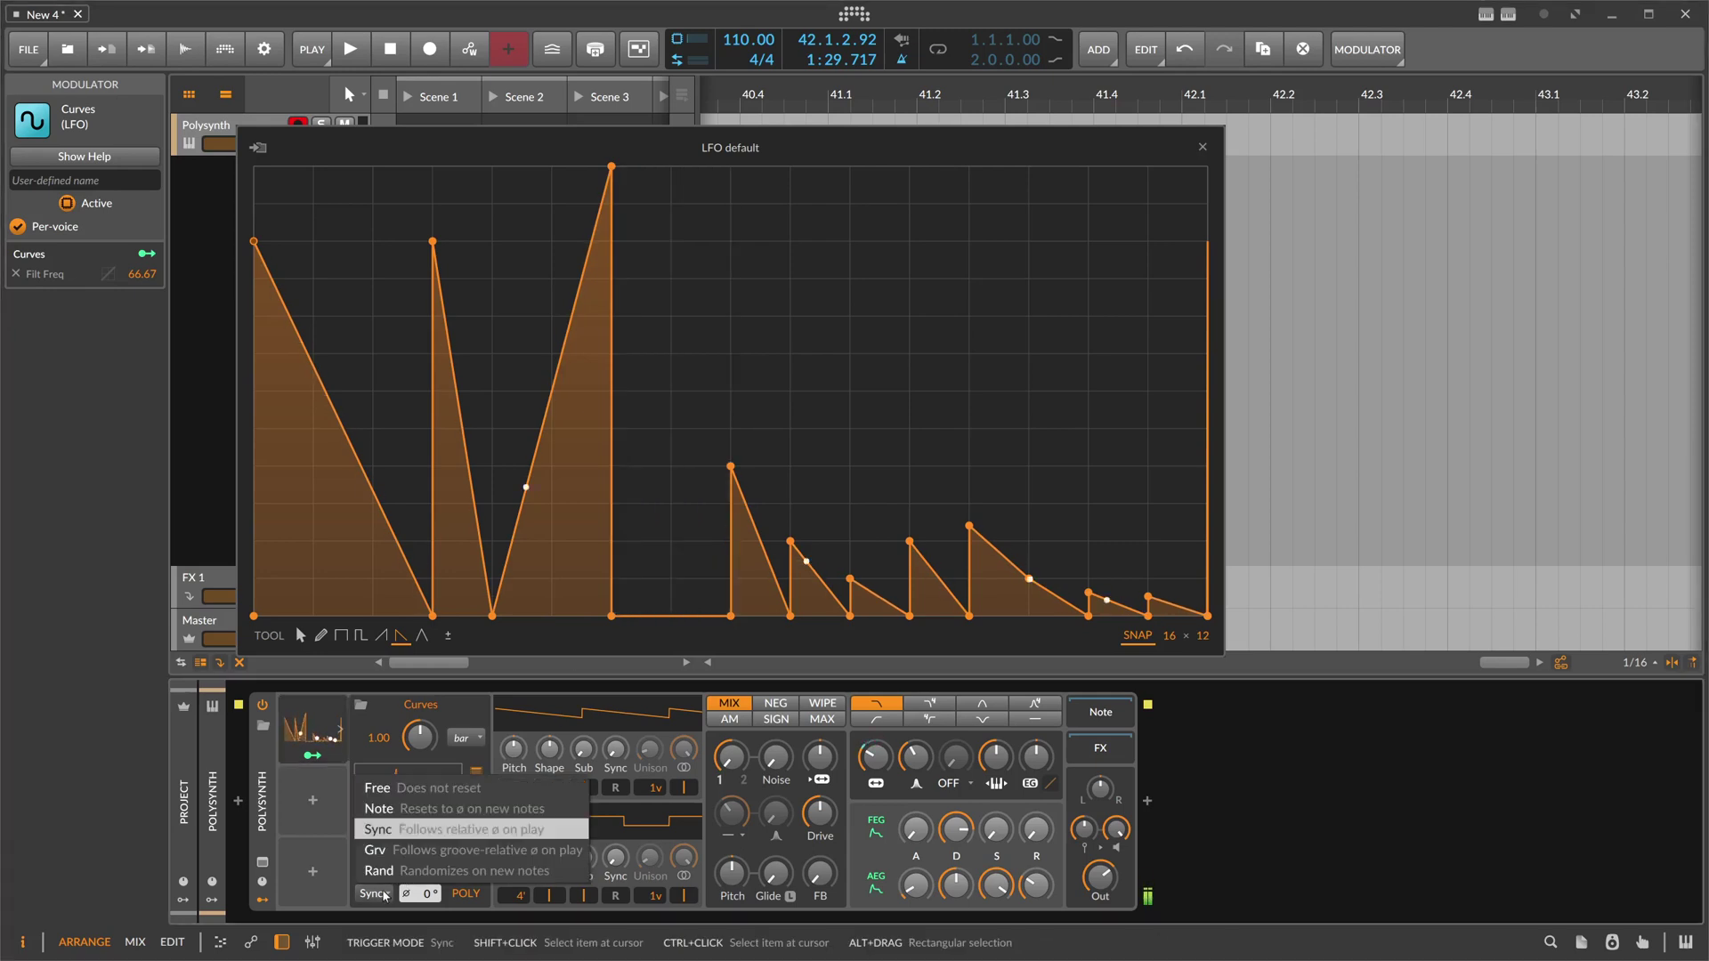
left_click(410, 816)
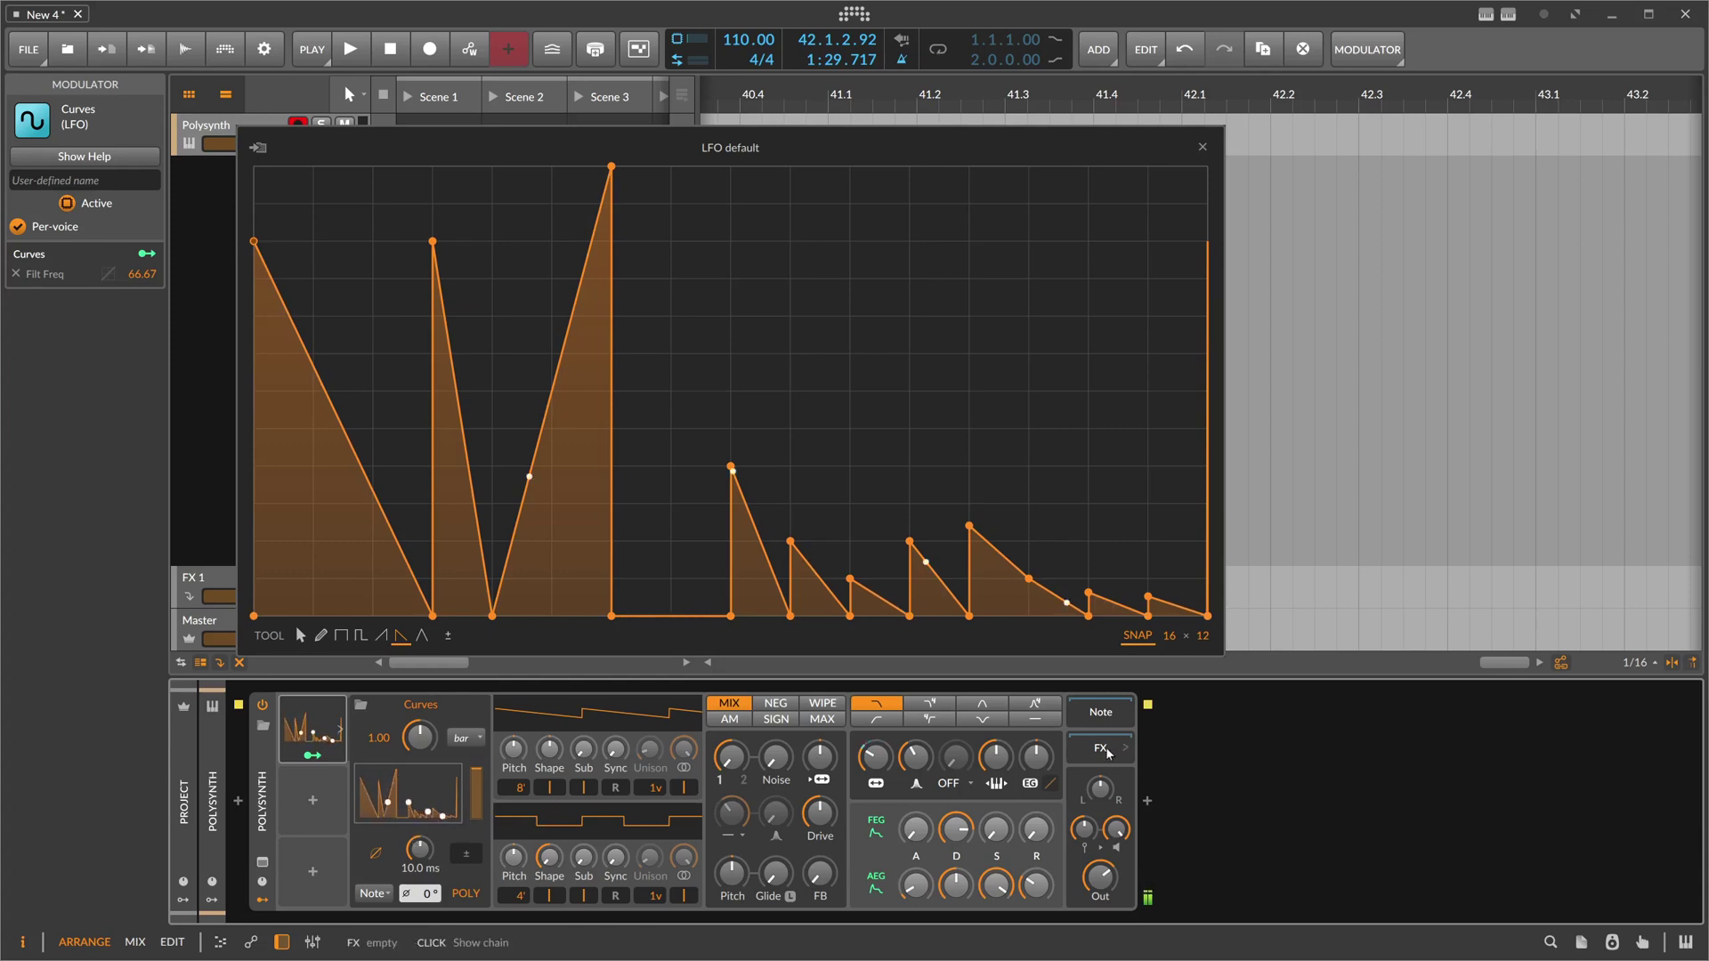
Step: Search the device browser for 'delay' and insert Delay-2 right after the Polysynth
left_click(1146, 801)
type("delay")
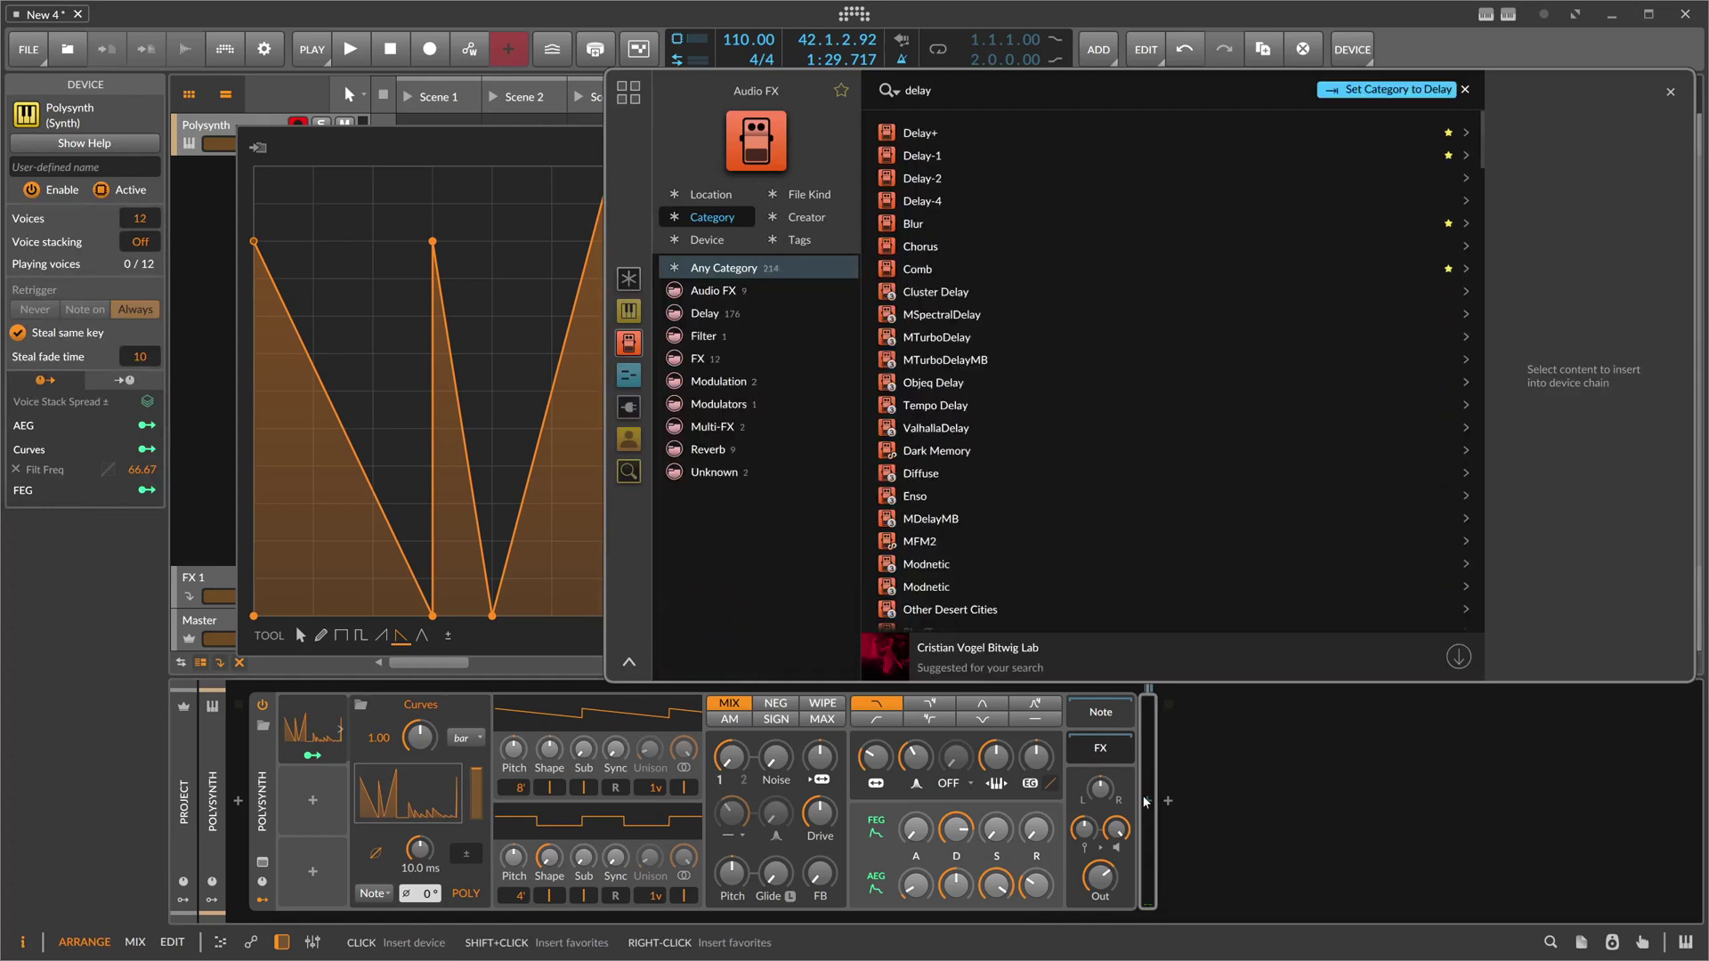
key("Down")
key("Down")
key("Return")
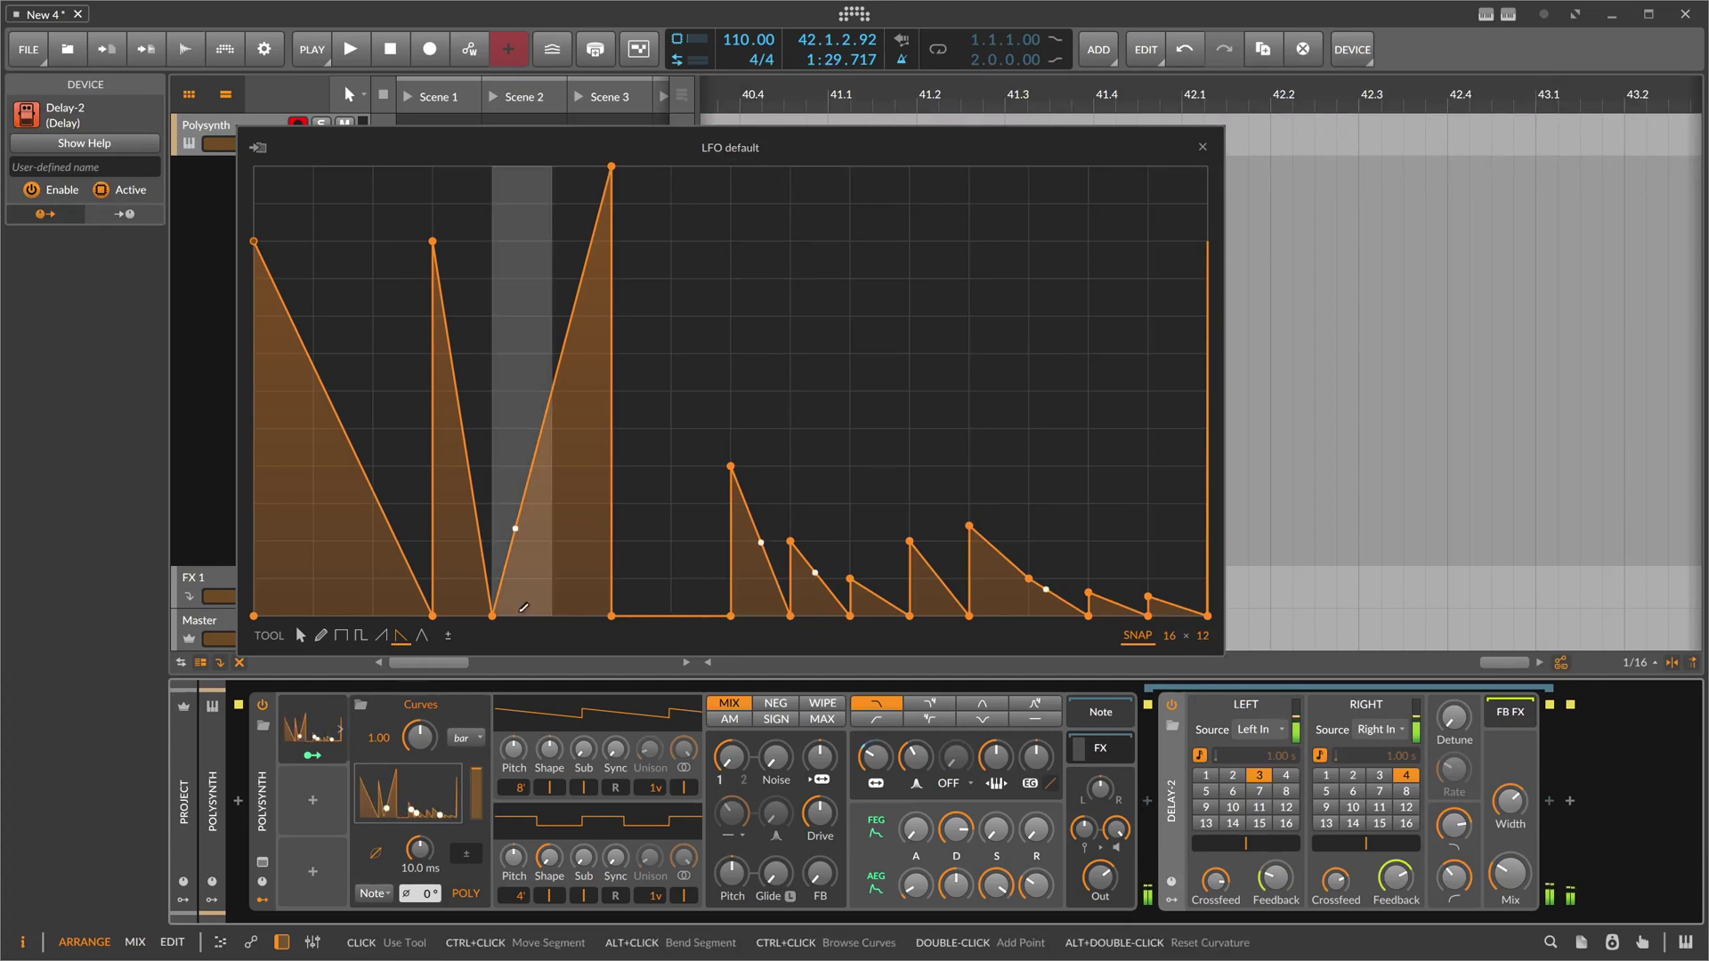
Step: Paint saw-down spikes into the Curves LFO shape, coarsening the snap grid from 16 to 8
left_click(402, 636)
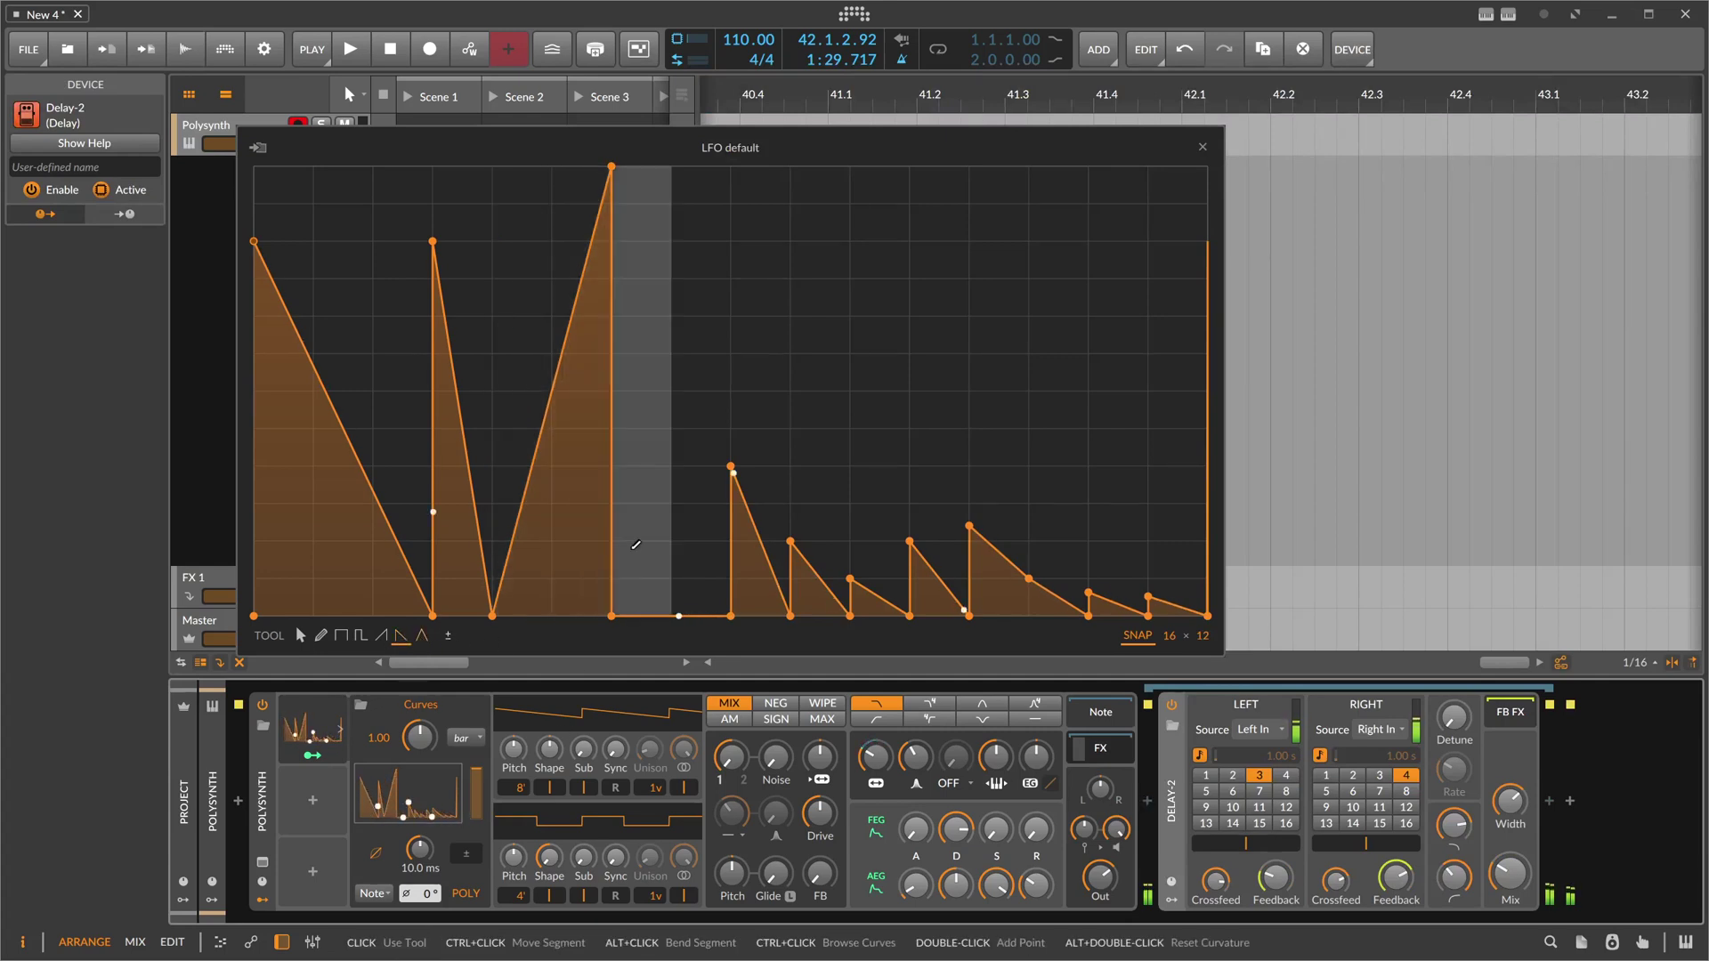
left_click(639, 541)
left_click(877, 355)
left_click(939, 392)
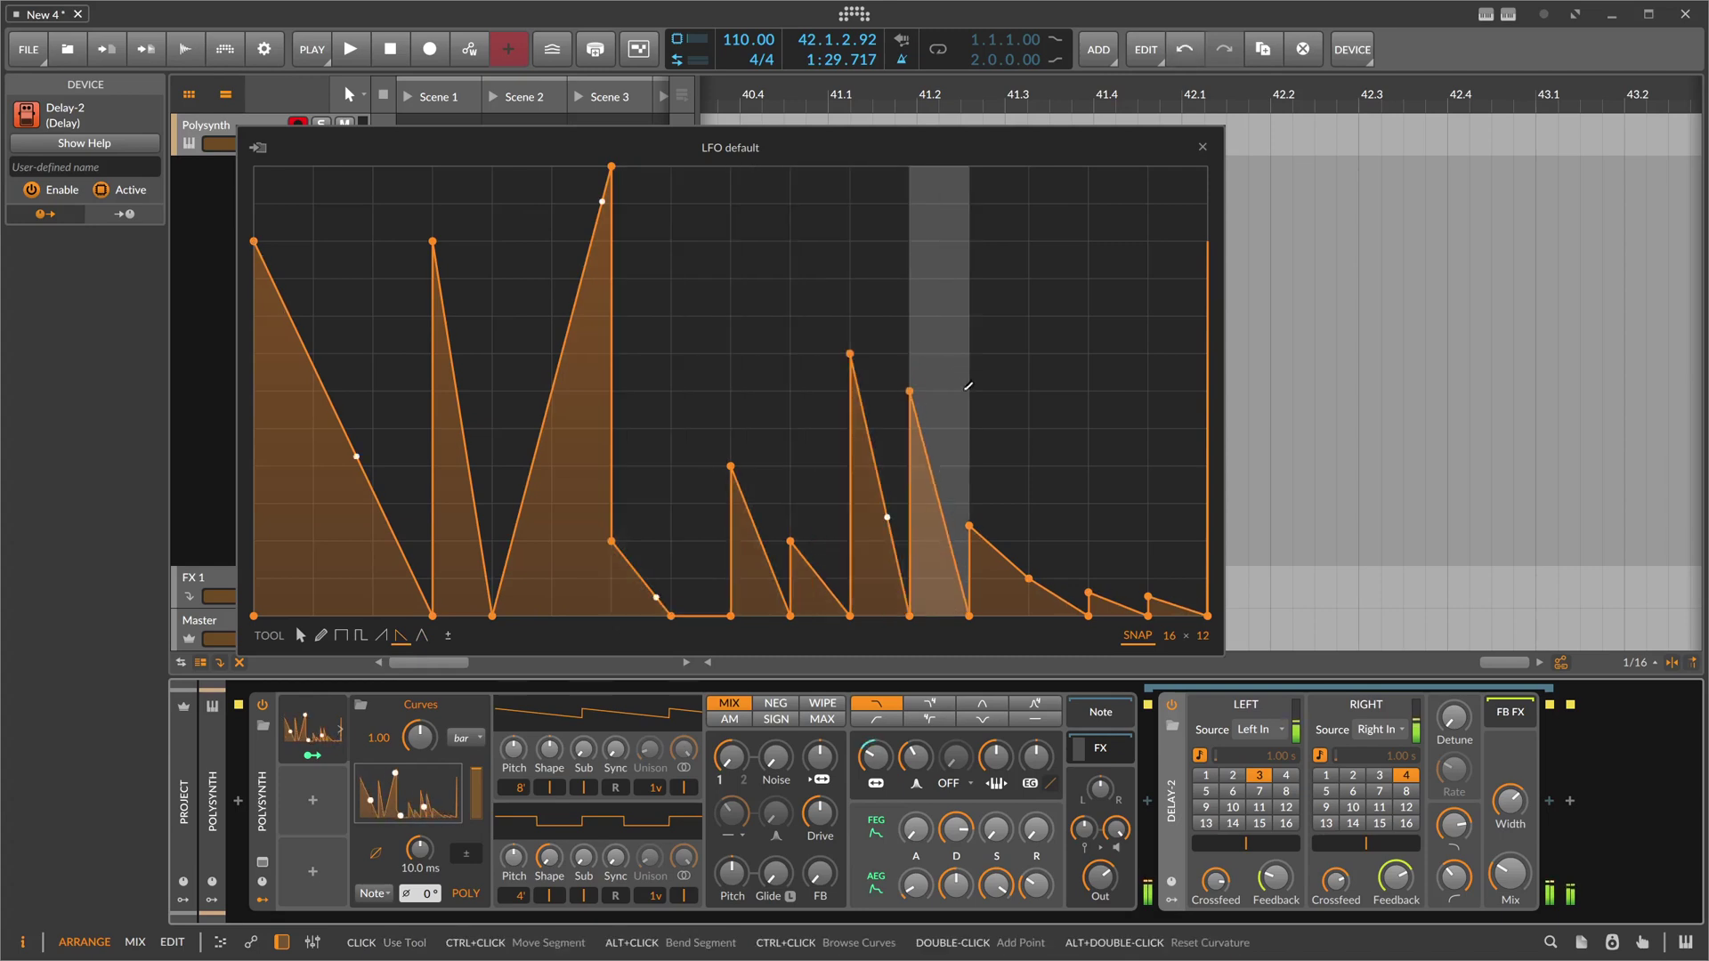
left_click_drag(1171, 640, 1171, 658)
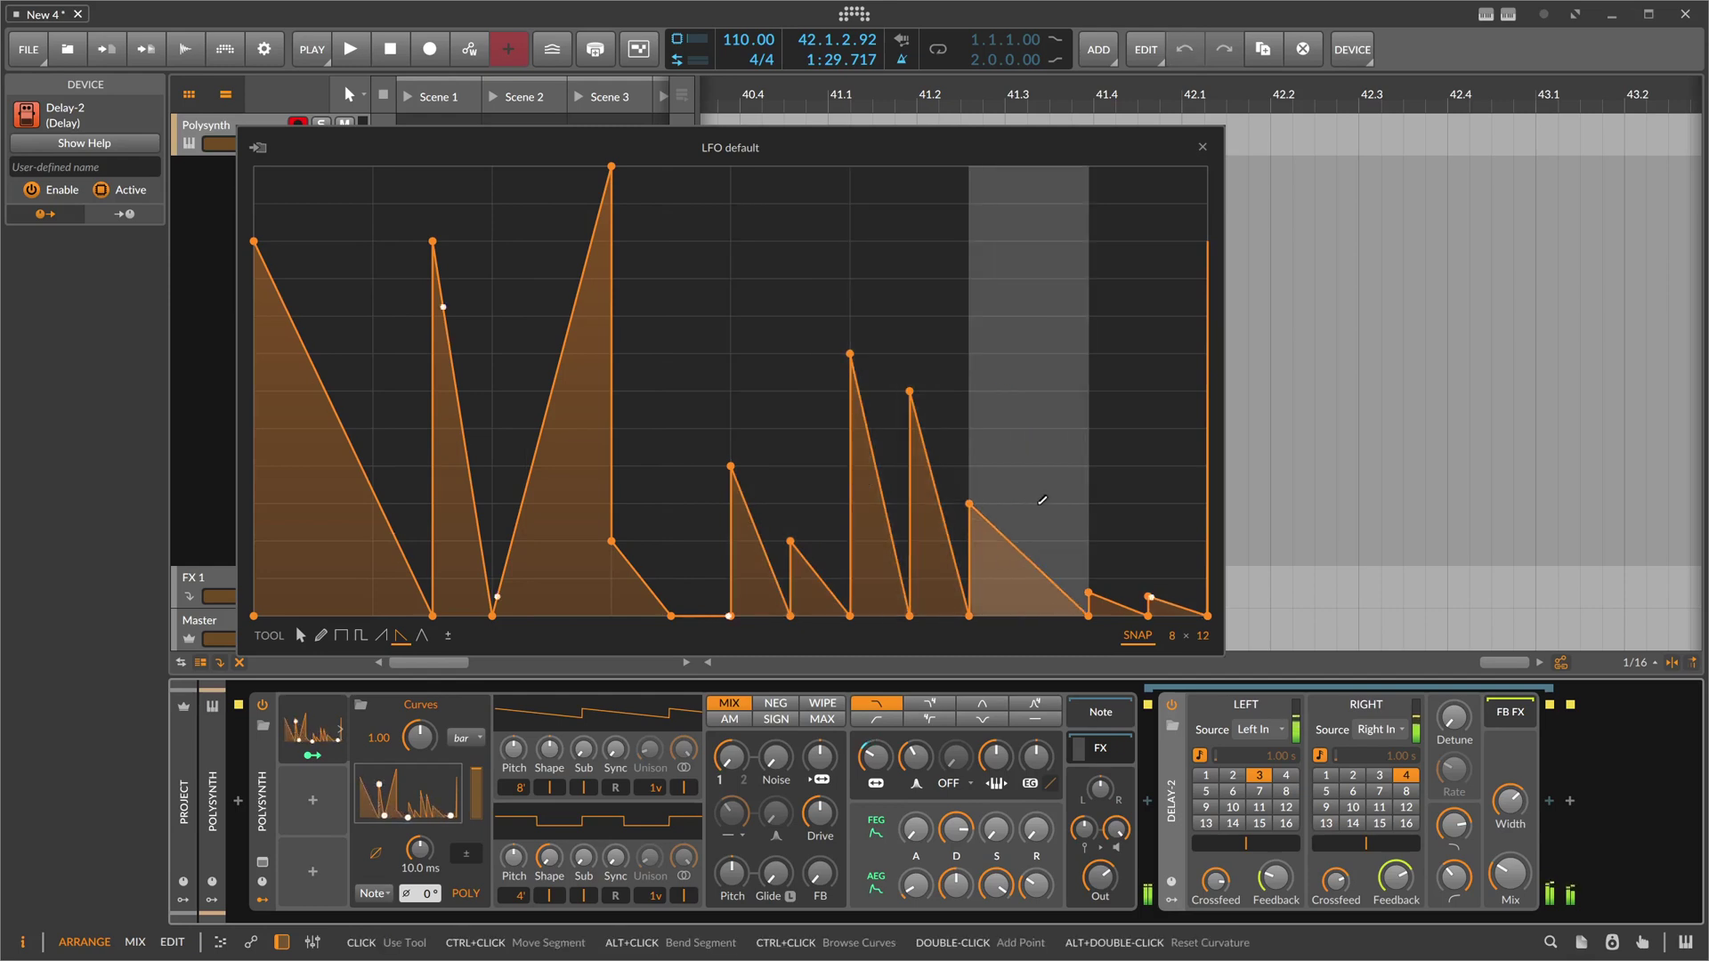
left_click(1028, 426)
left_click(815, 418)
left_click(818, 411)
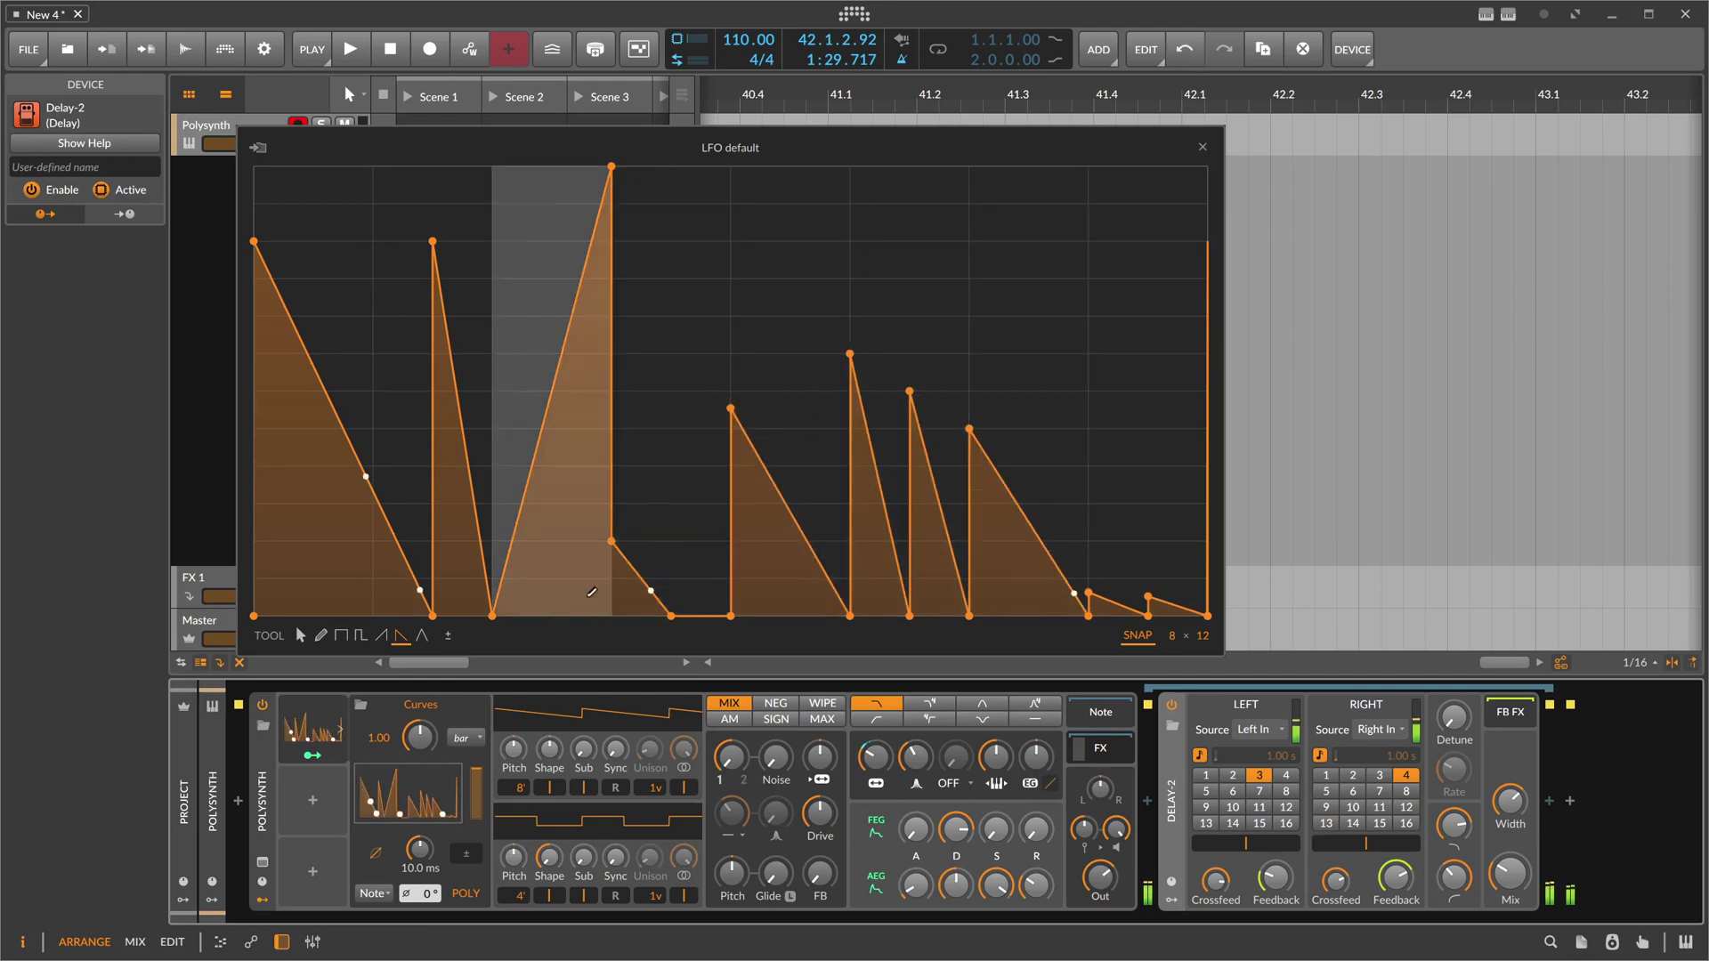
Step: Paint rising ramps near the end of the curve and lower the final ramp's peak
left_click(381, 634)
left_click_drag(711, 605, 722, 171)
left_click_drag(721, 272, 723, 614)
mouse_move(1032, 499)
left_mouse_down()
mouse_move(1157, 480)
mouse_move(1084, 262)
left_mouse_up()
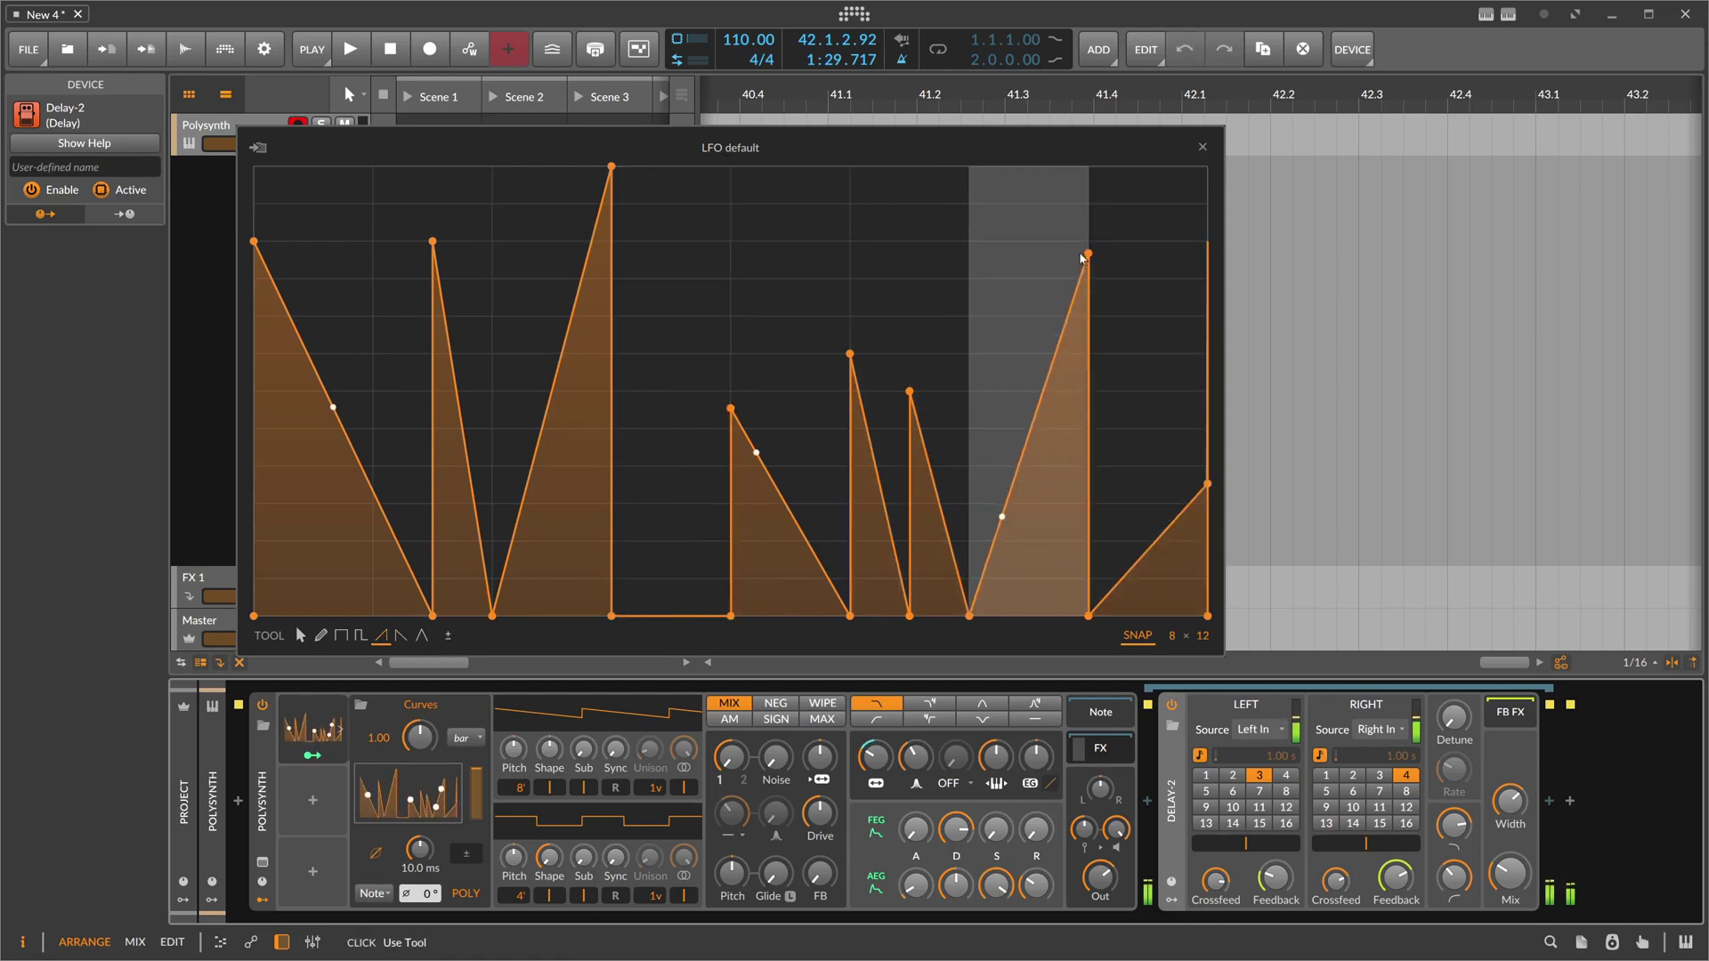
left_click(1078, 321)
left_click_drag(1077, 320, 1078, 381)
Step: Reopen the LFO curve editor and bring up the Curves rate timebase unit list
left_click(392, 787)
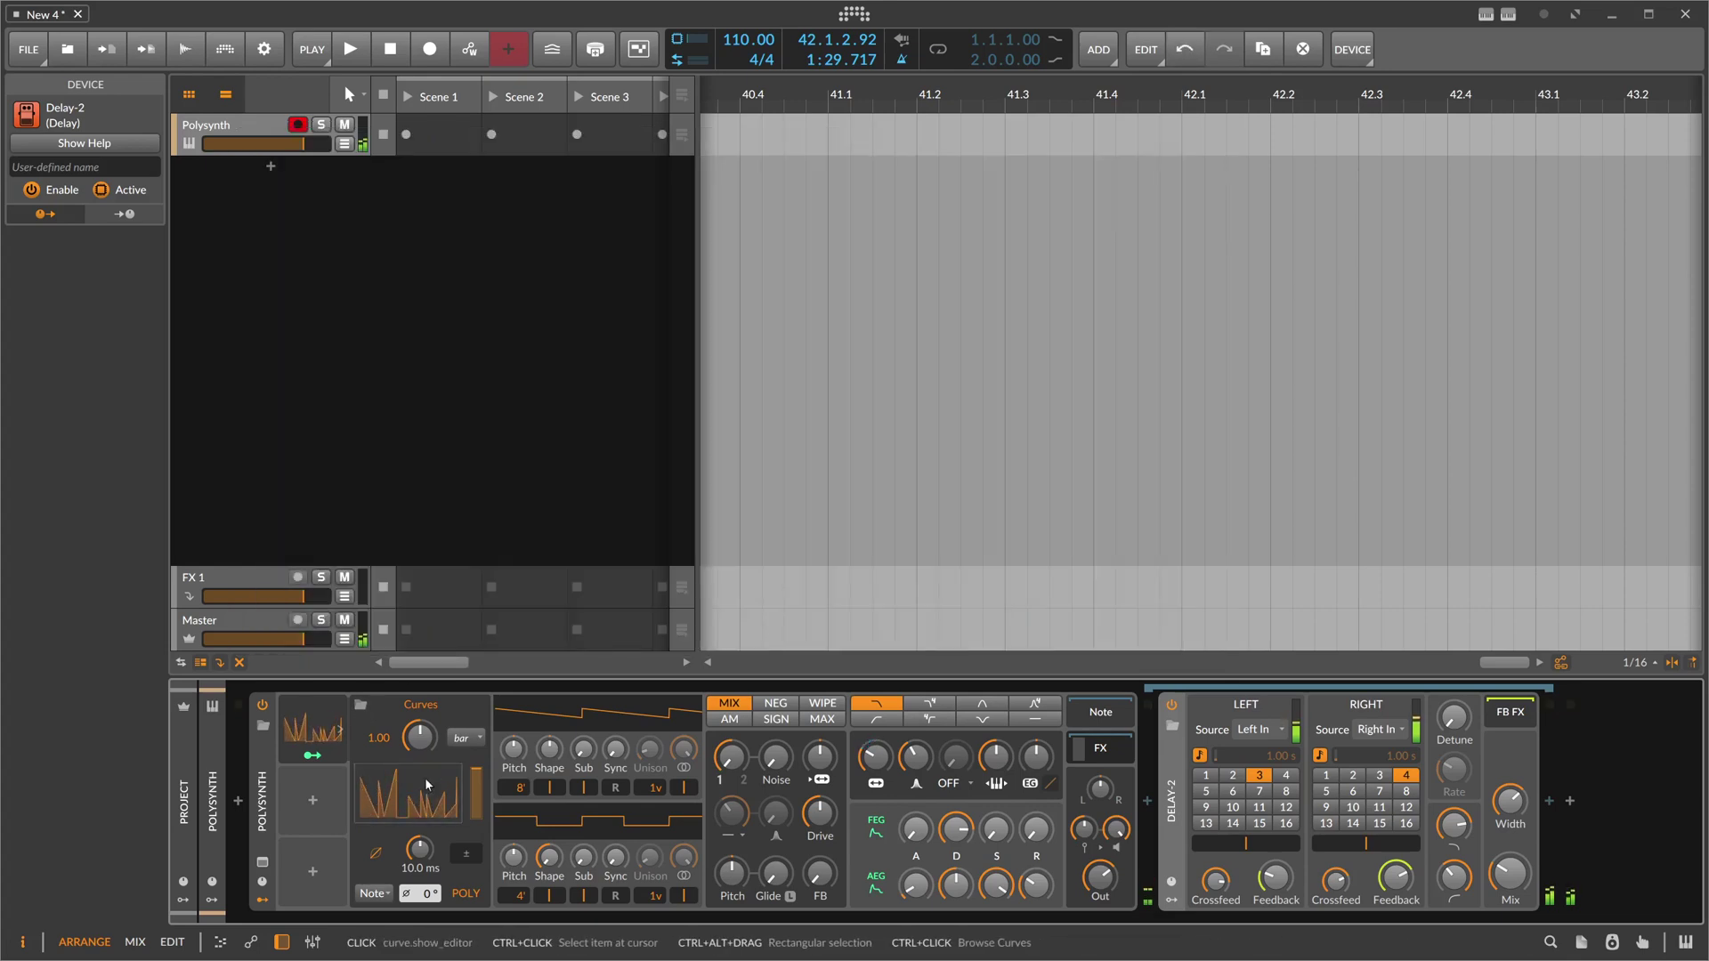
left_click(426, 780)
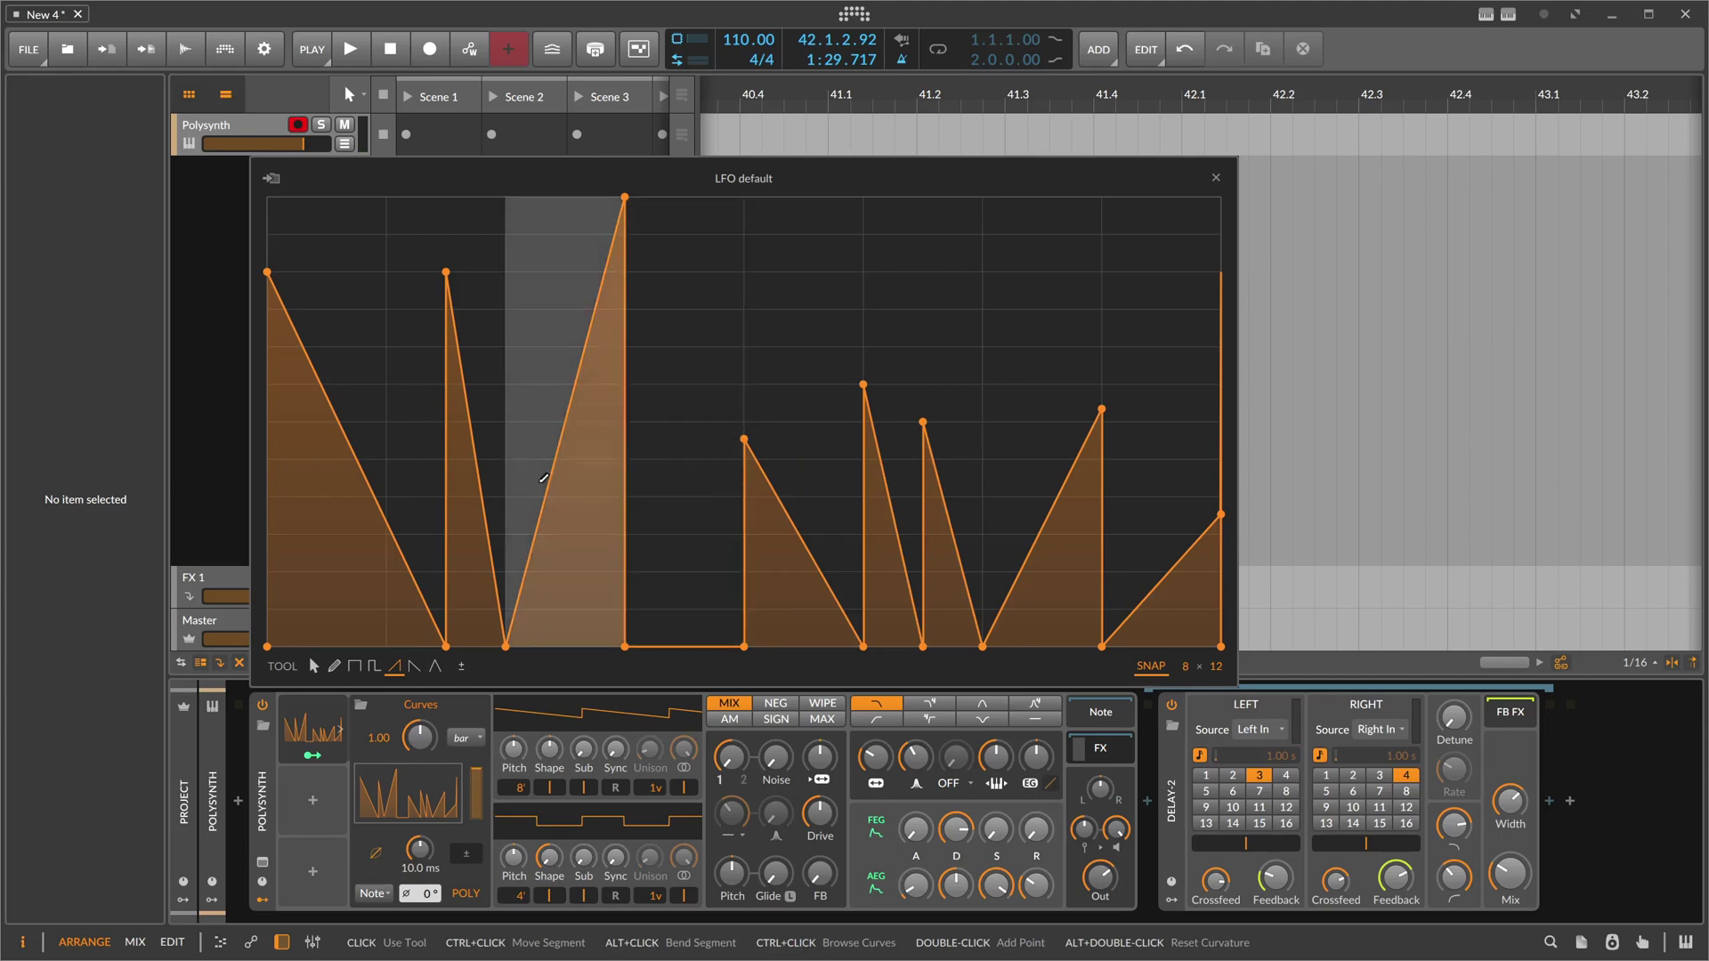
left_click(470, 740)
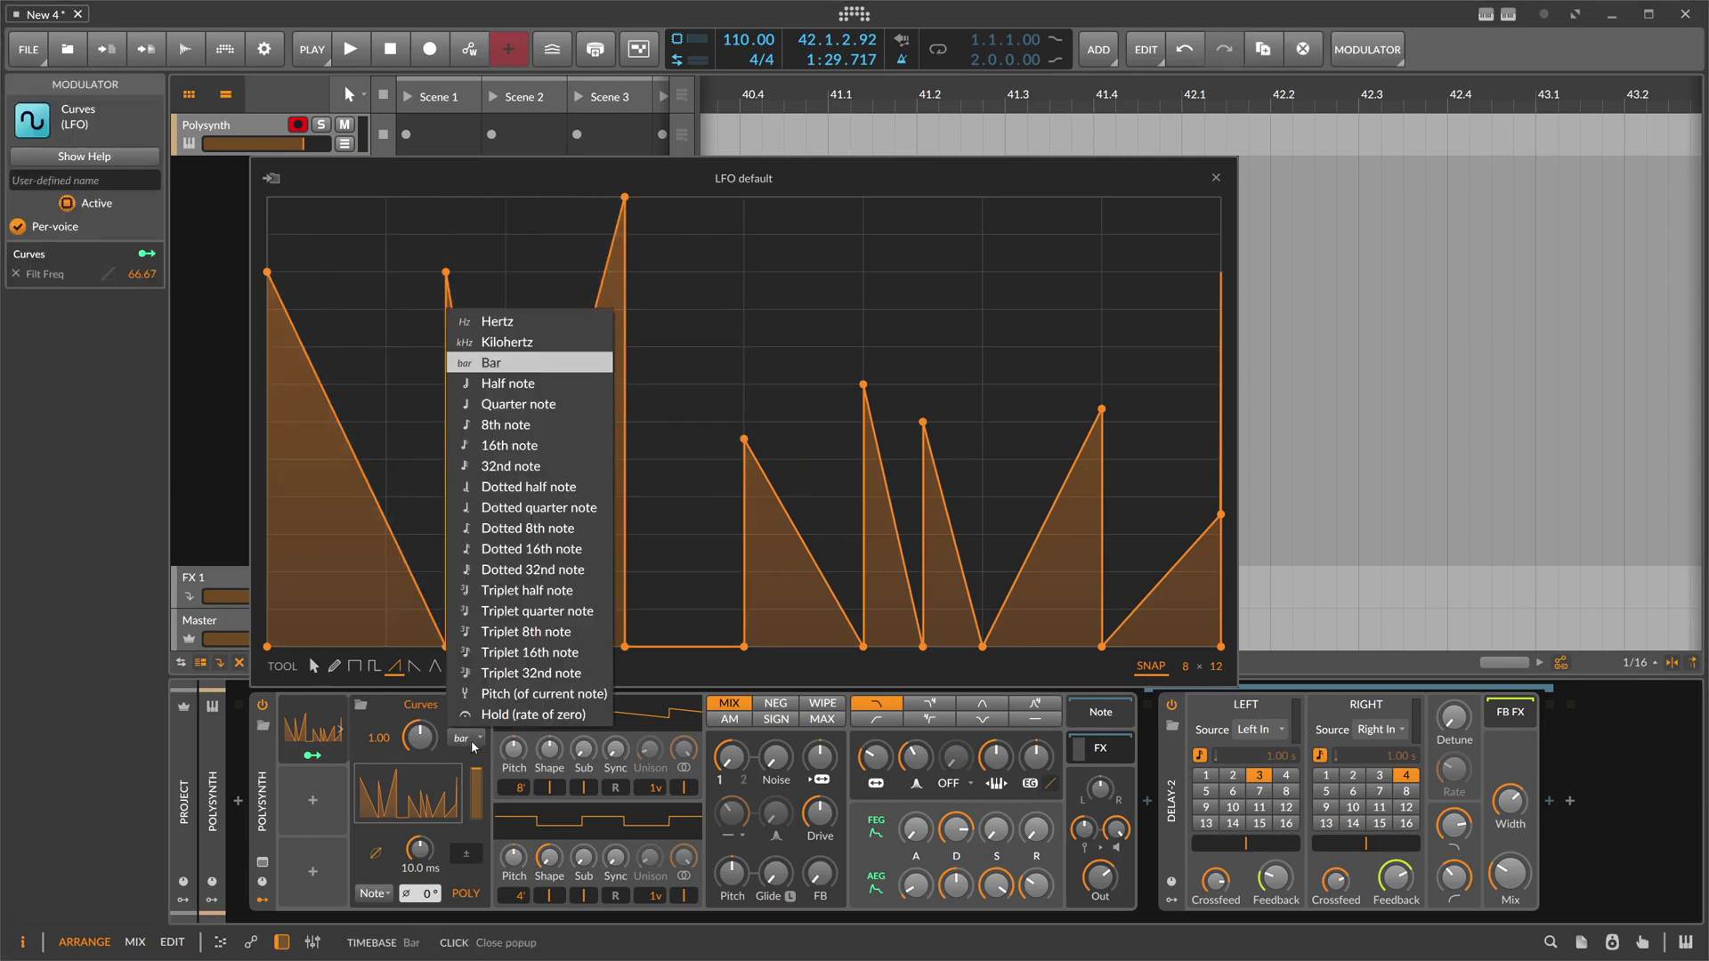
Step: Set the Curves timebase to Pitch, deepen its filter frequency modulation, and slow the rate
left_click(469, 704)
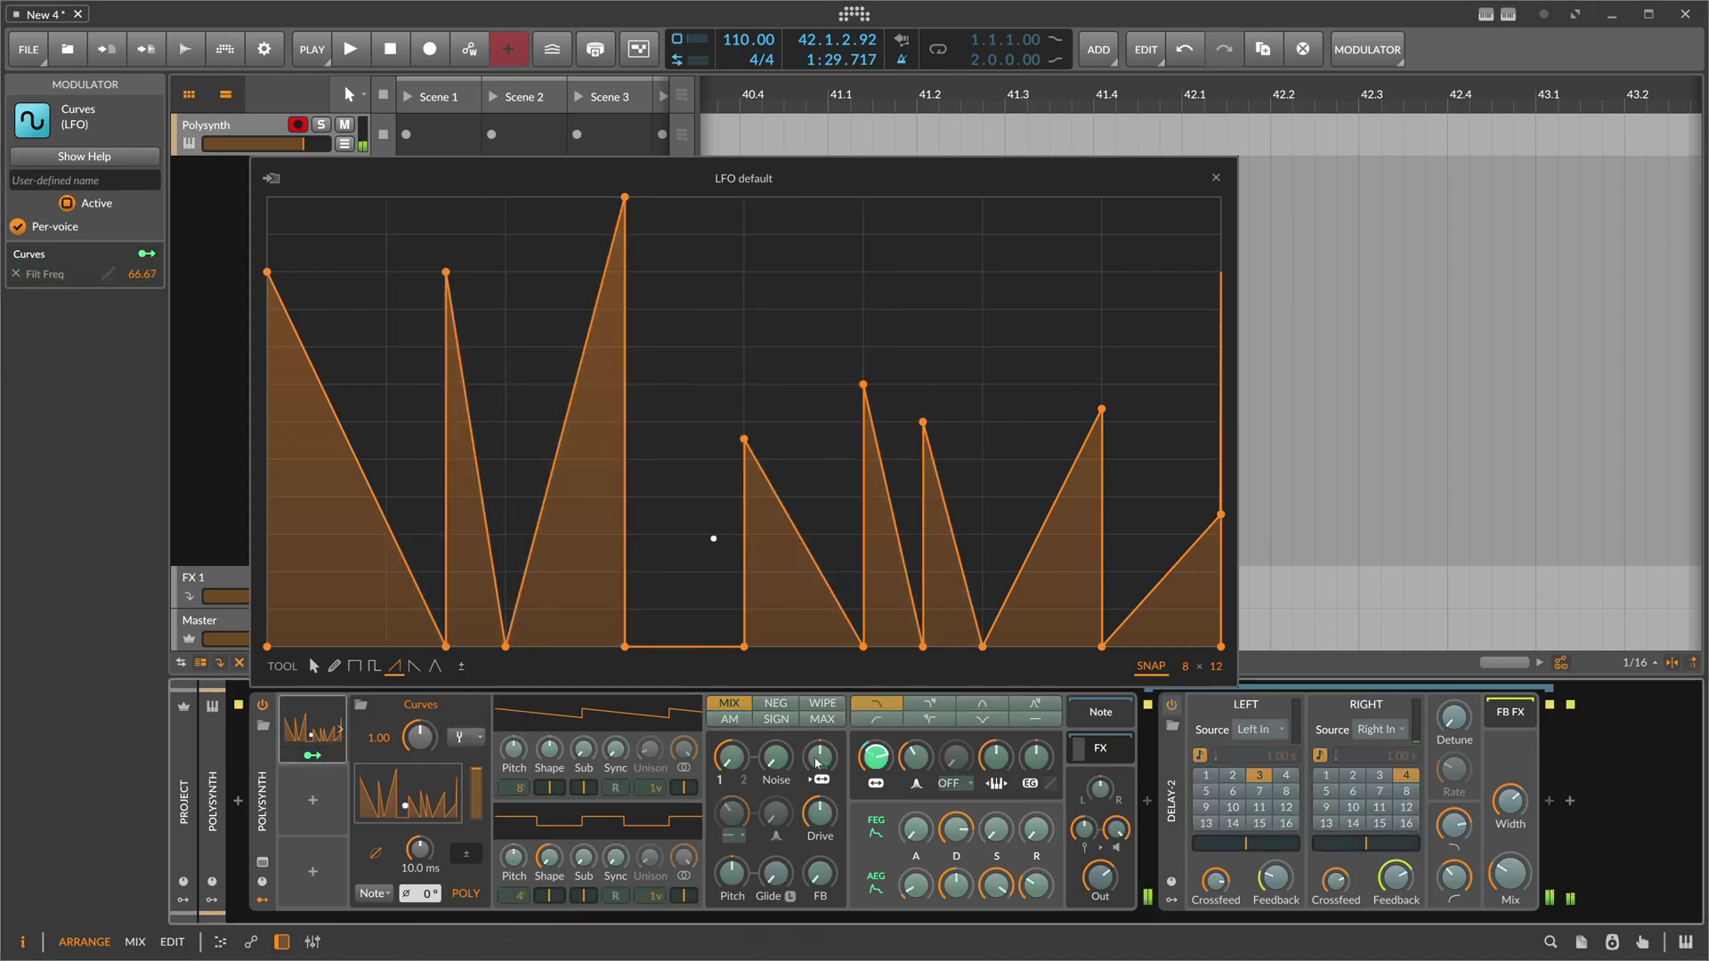
left_click_drag(875, 757, 875, 715)
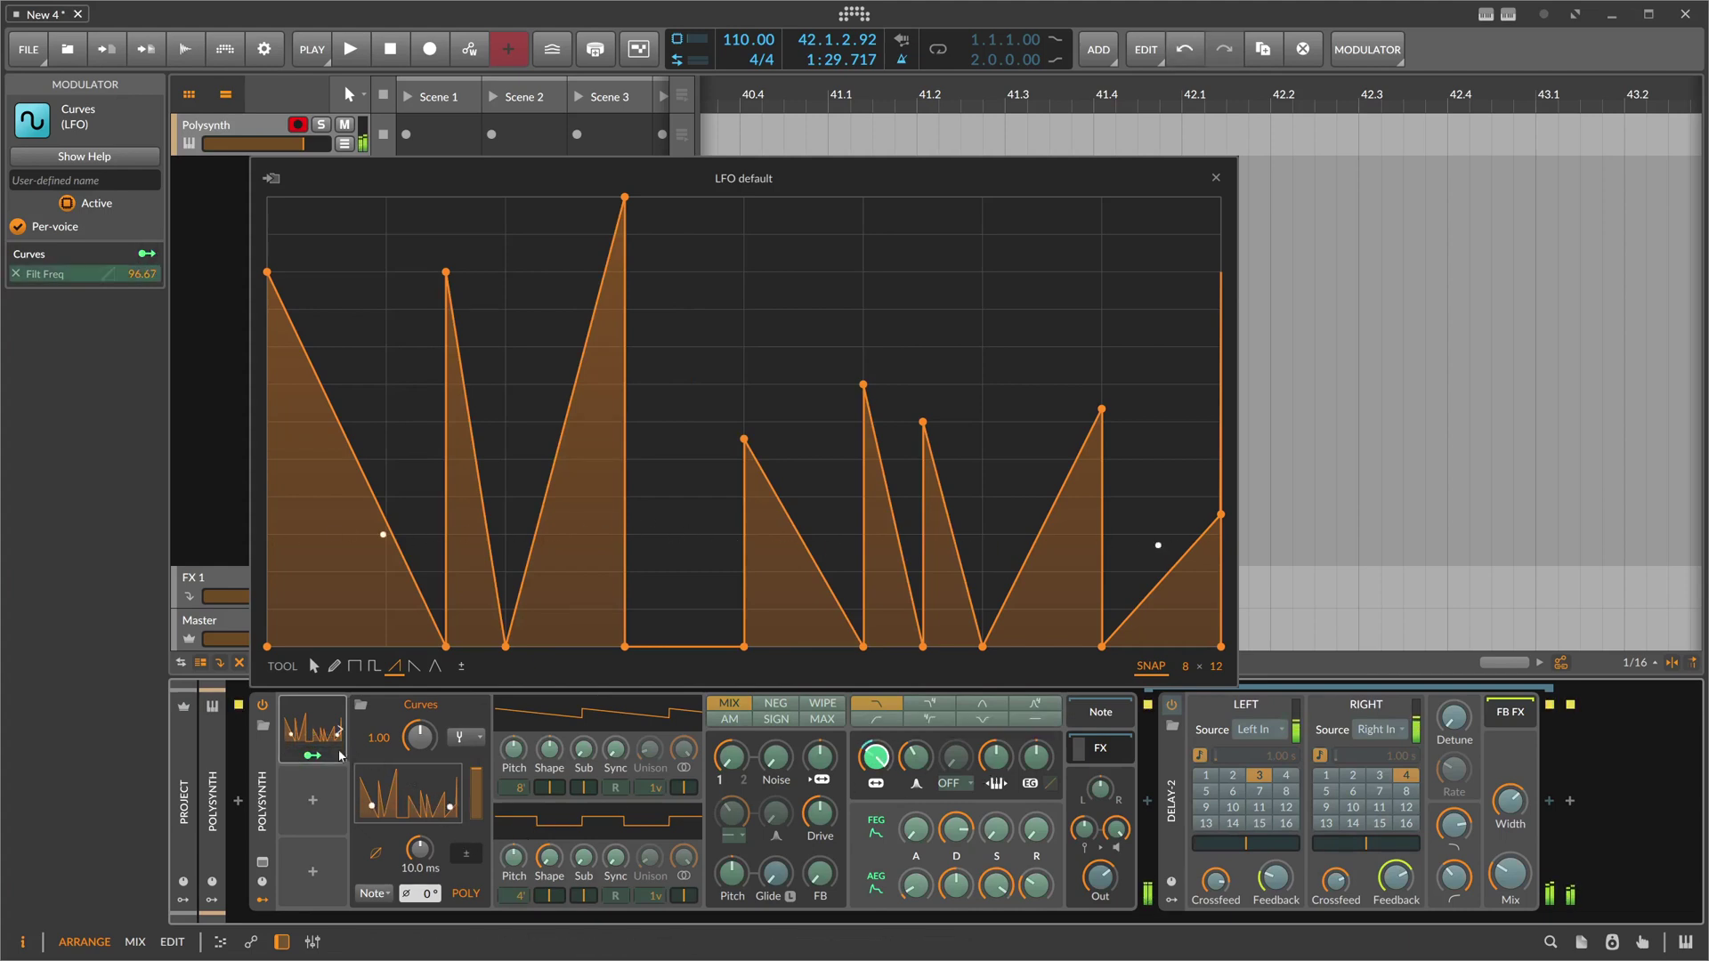
left_click_drag(419, 736, 419, 777)
Step: Delete Delay-2 from the device chain and slow the LFO rate further
left_click(1163, 781)
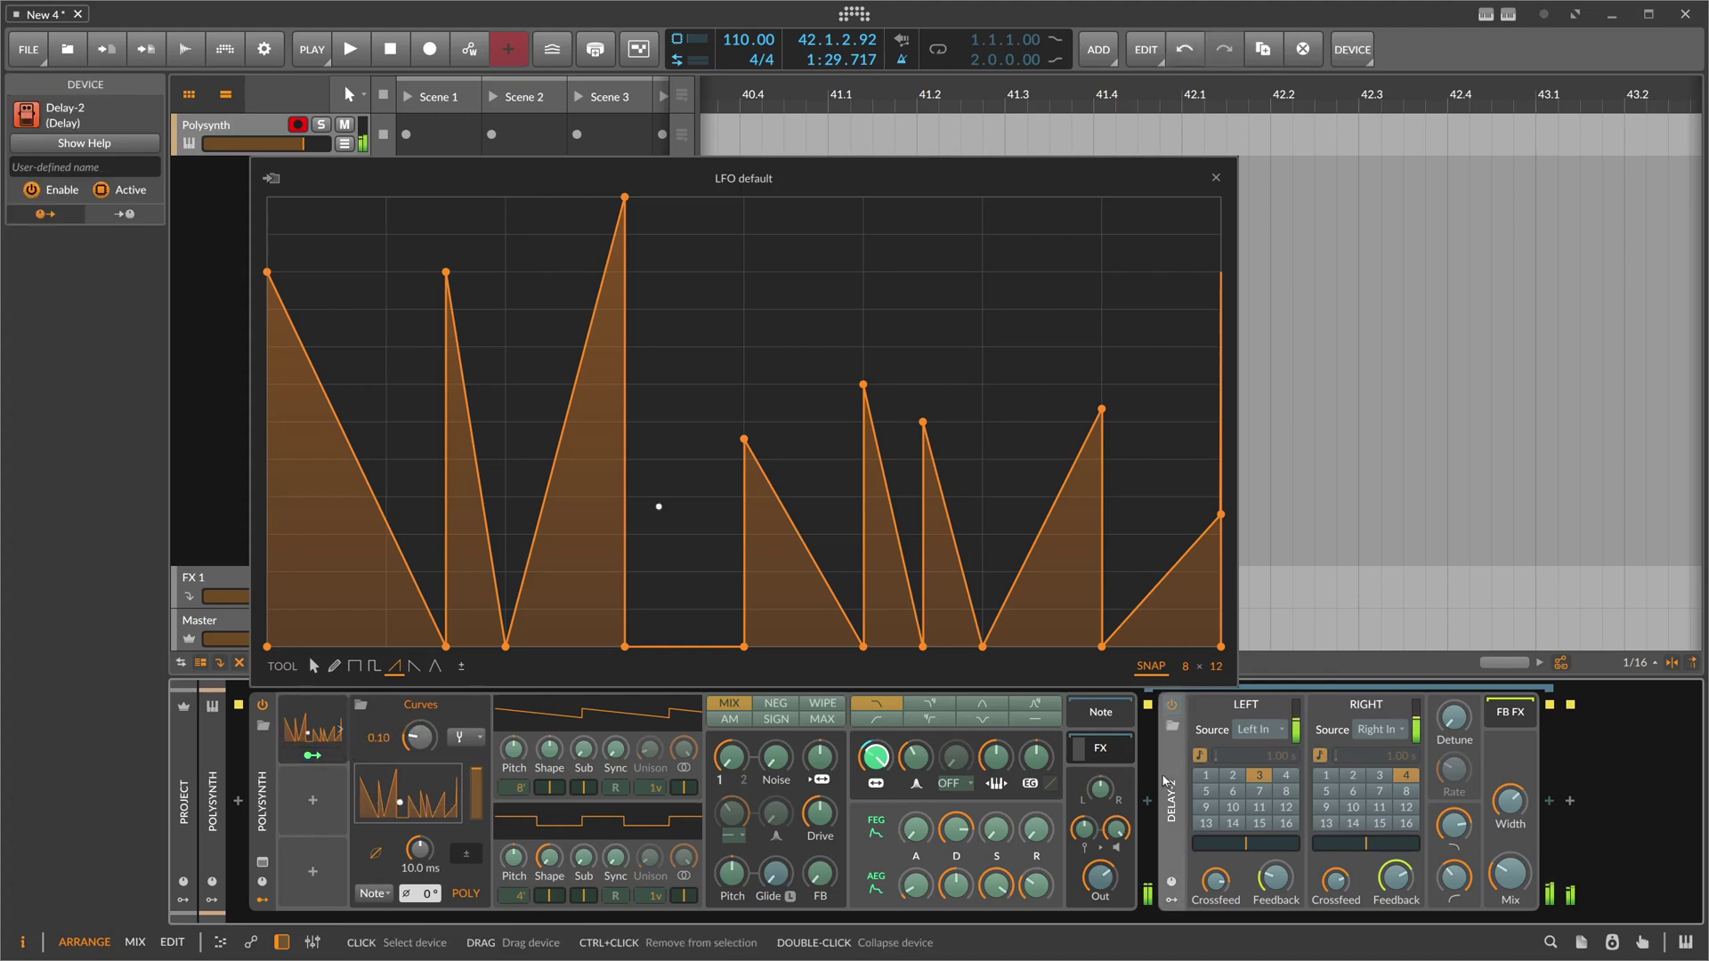
key("Delete")
left_click_drag(419, 737, 419, 763)
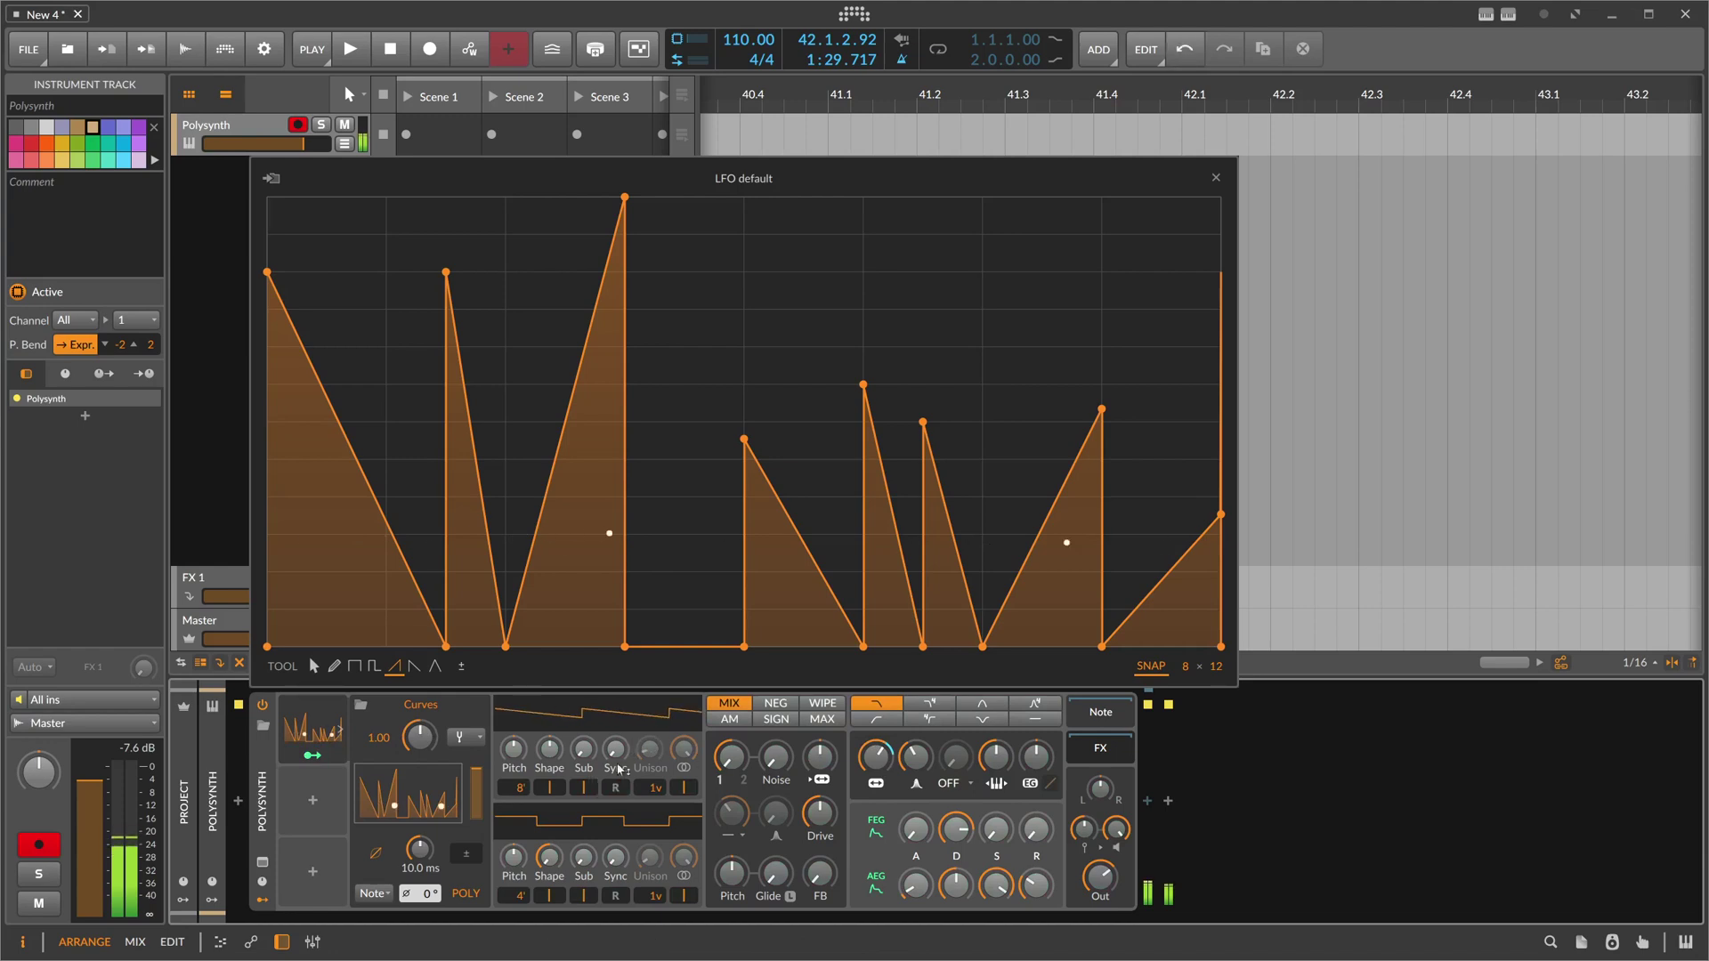
Step: Route the Curves LFO to oscillator 1 Sync with a 47.60 modulation amount
left_click(312, 755)
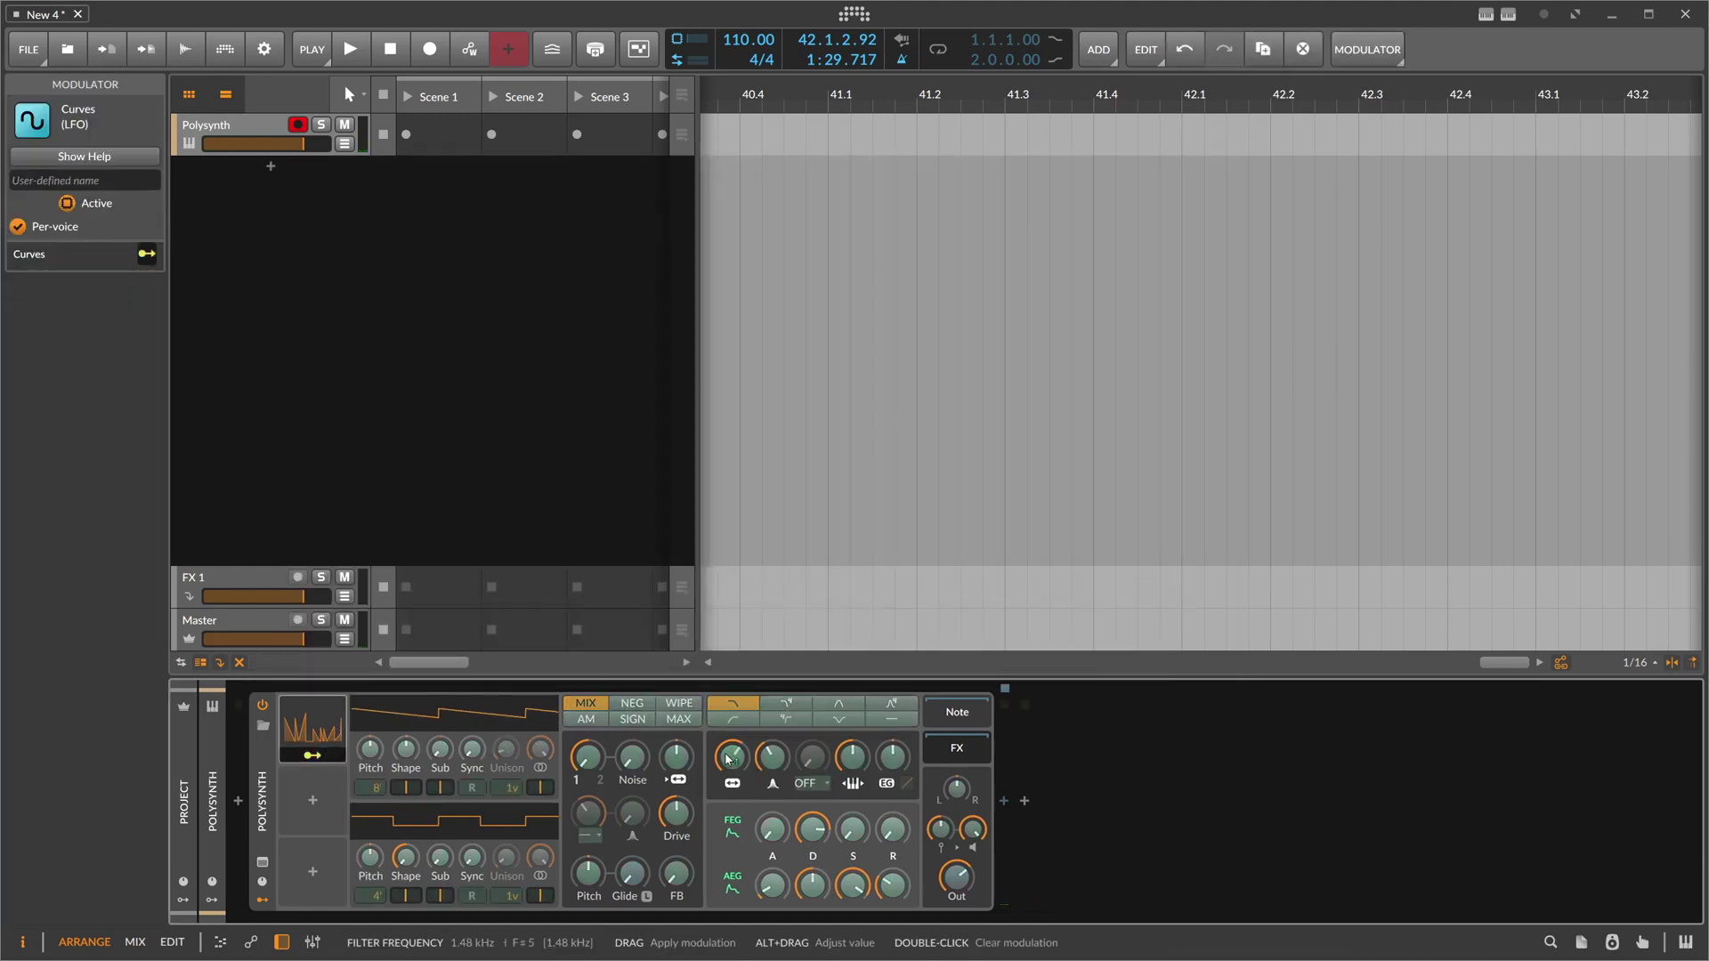
left_click_drag(473, 753, 474, 754)
key("Escape")
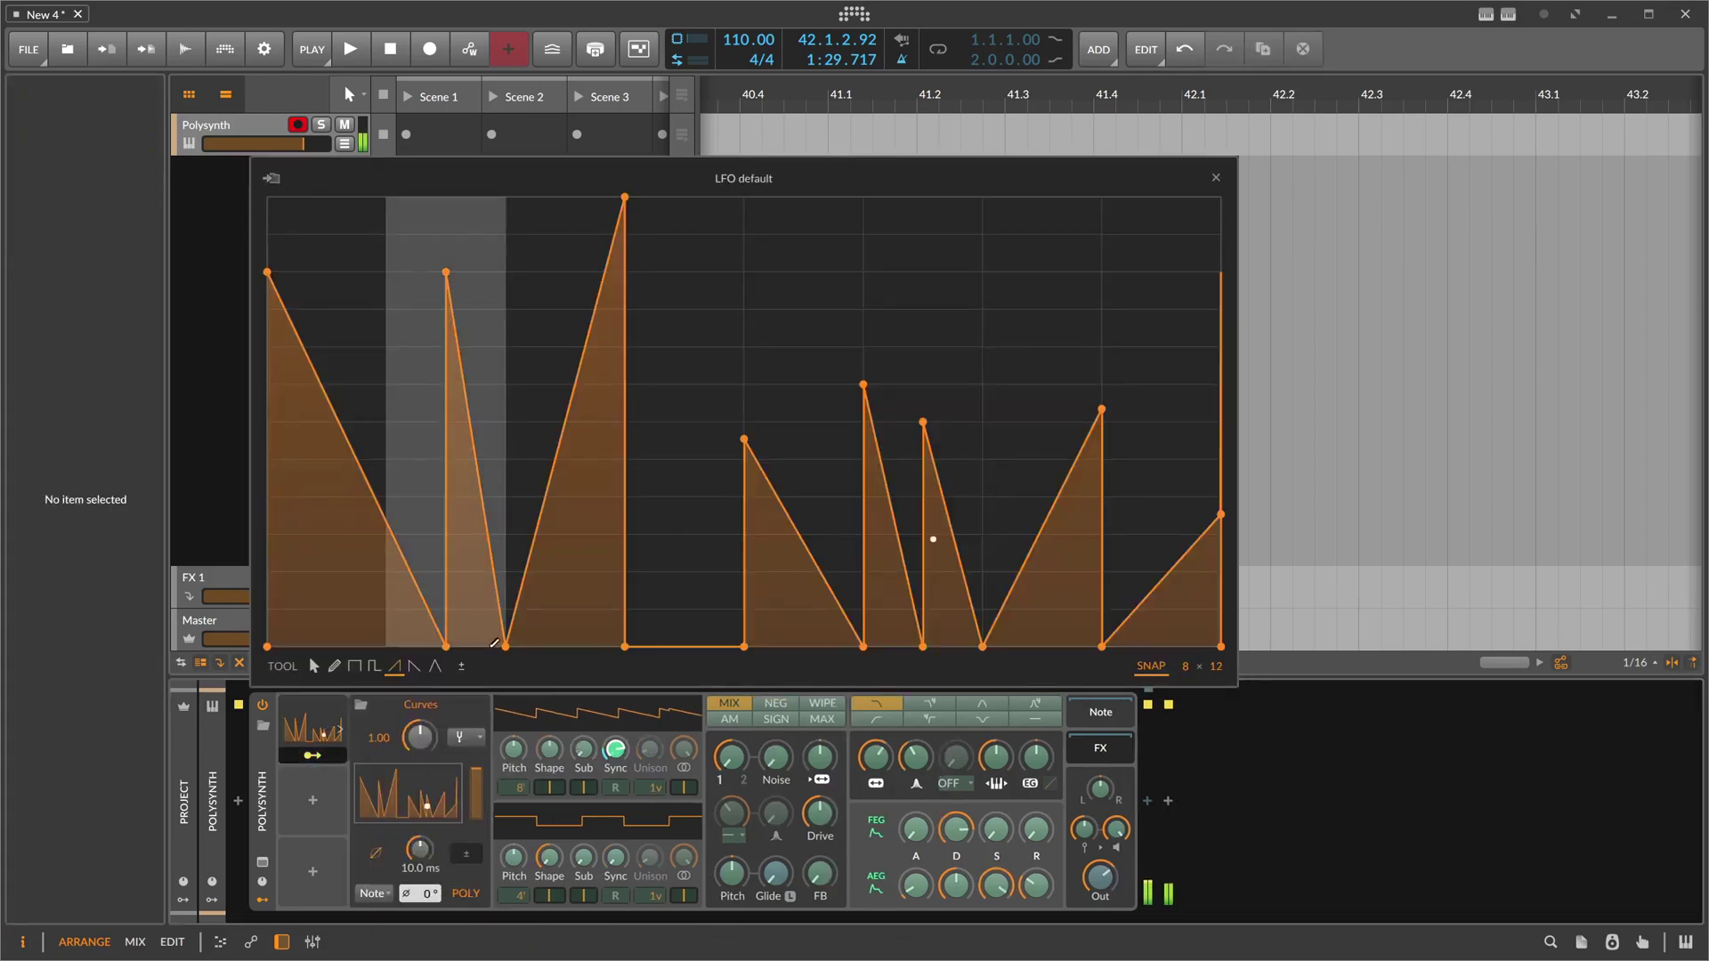